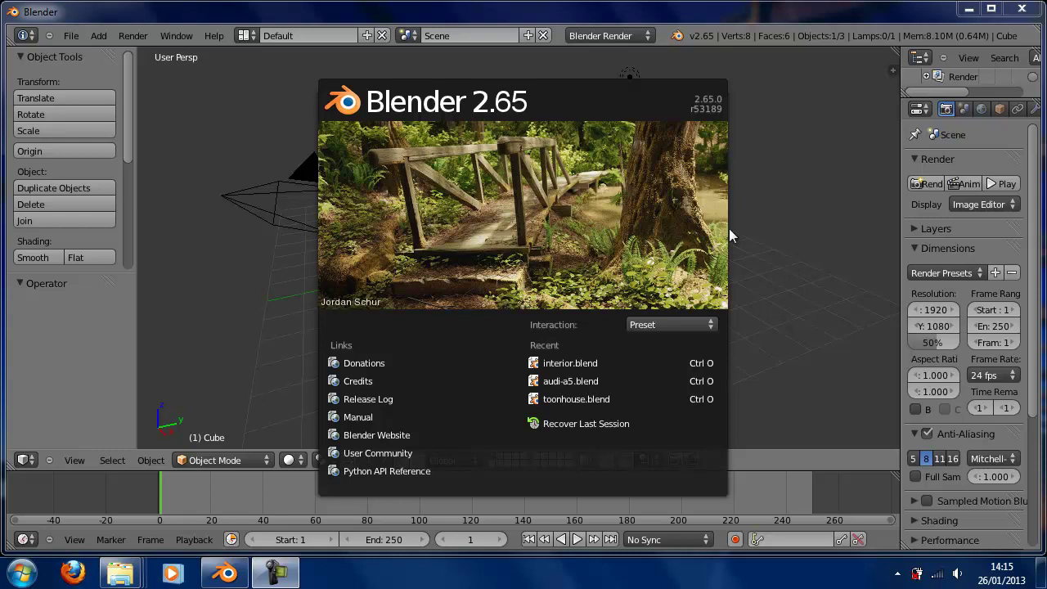
Step: Dismiss the splash screen and delete the default cube, lamp and camera from the scene
click(769, 235)
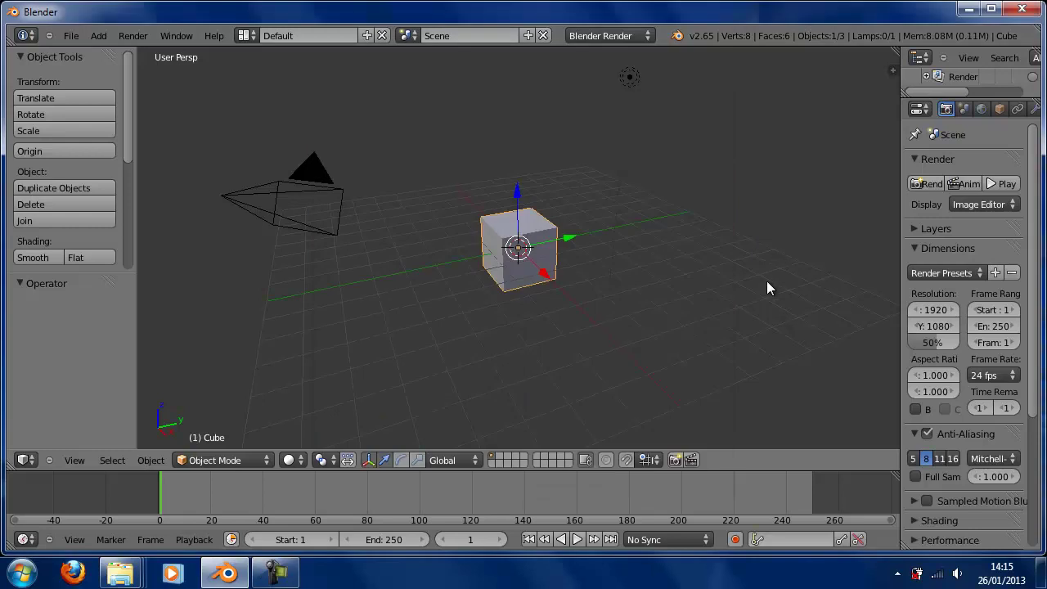
mouse_move(621, 343)
middle_down()
mouse_move(627, 327)
mouse_move(606, 341)
middle_up()
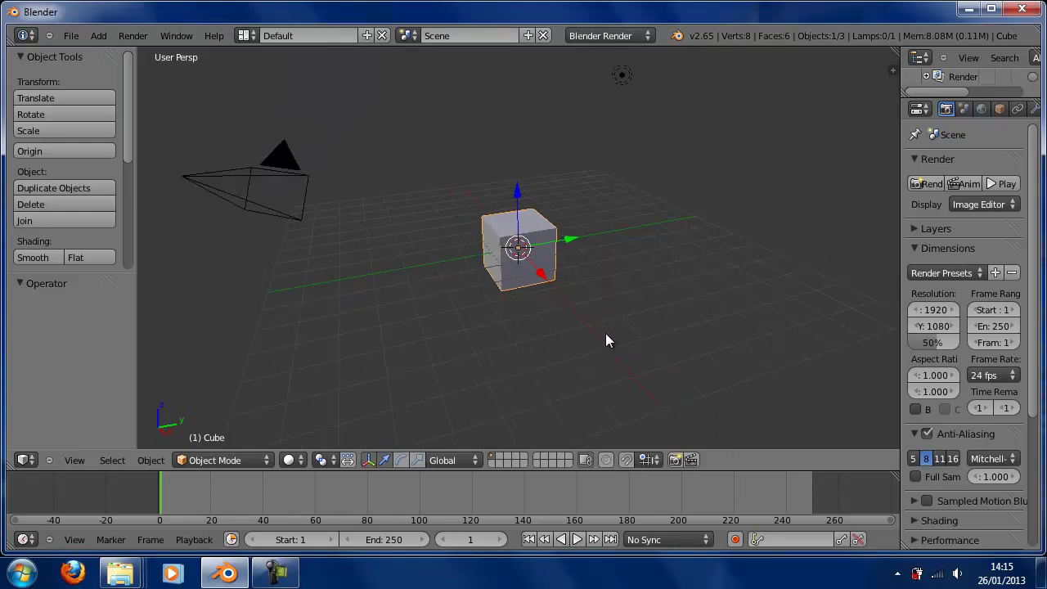
key(x)
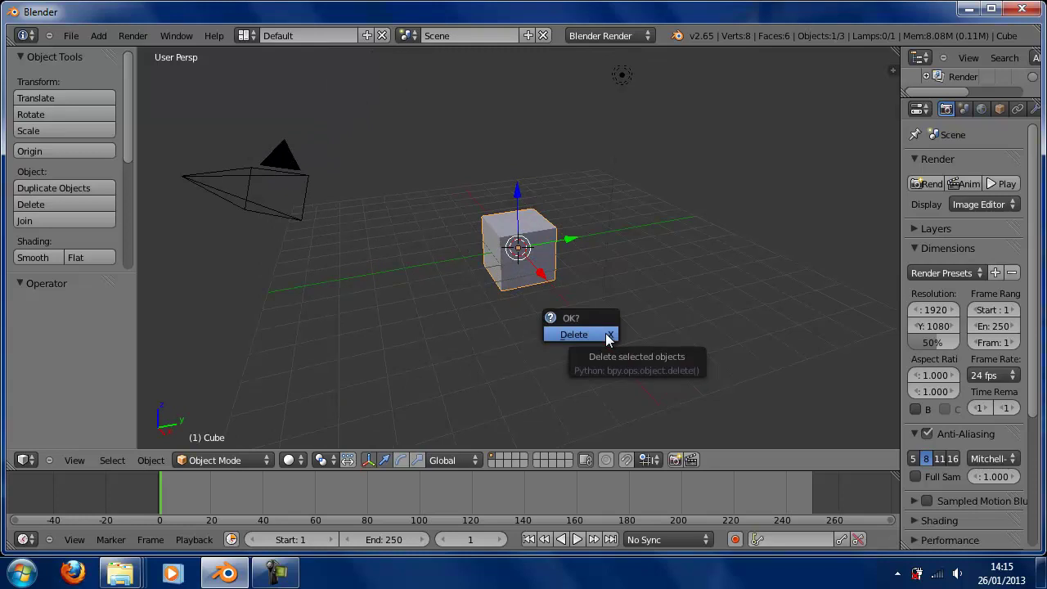
click(606, 336)
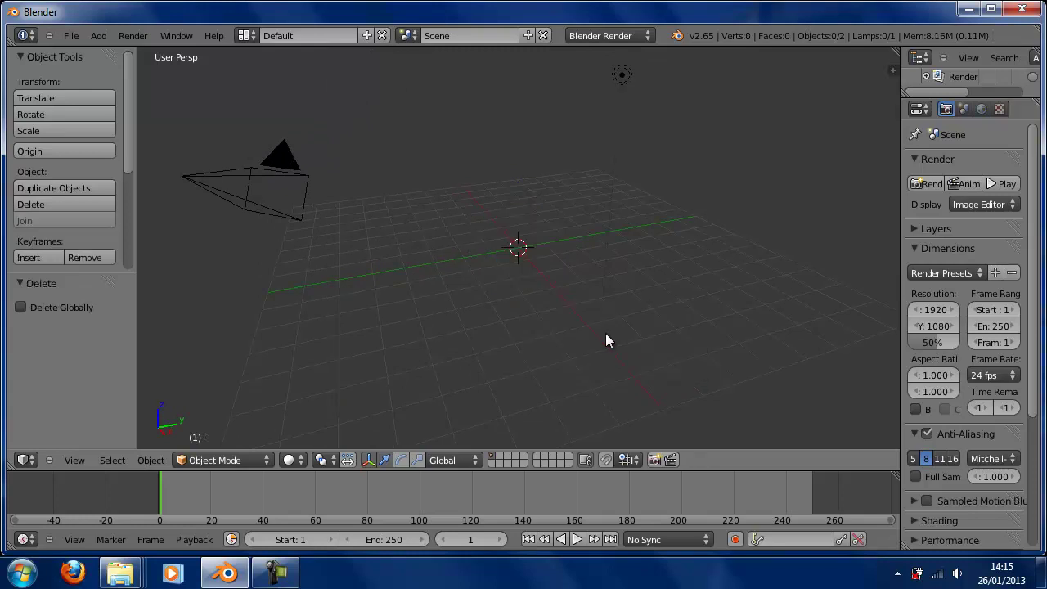
right_click(622, 77)
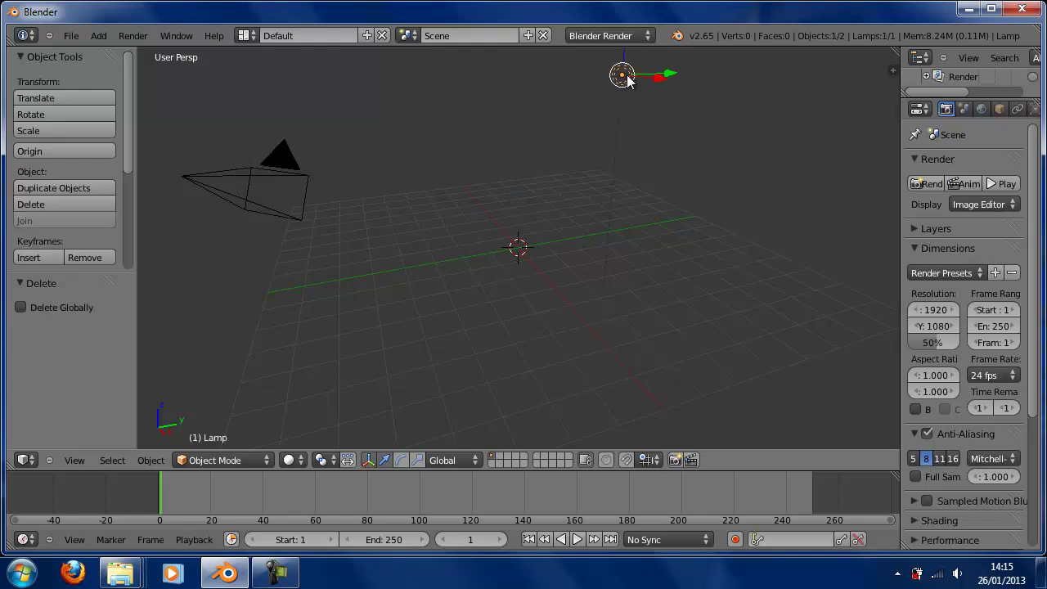
key(x)
click(596, 76)
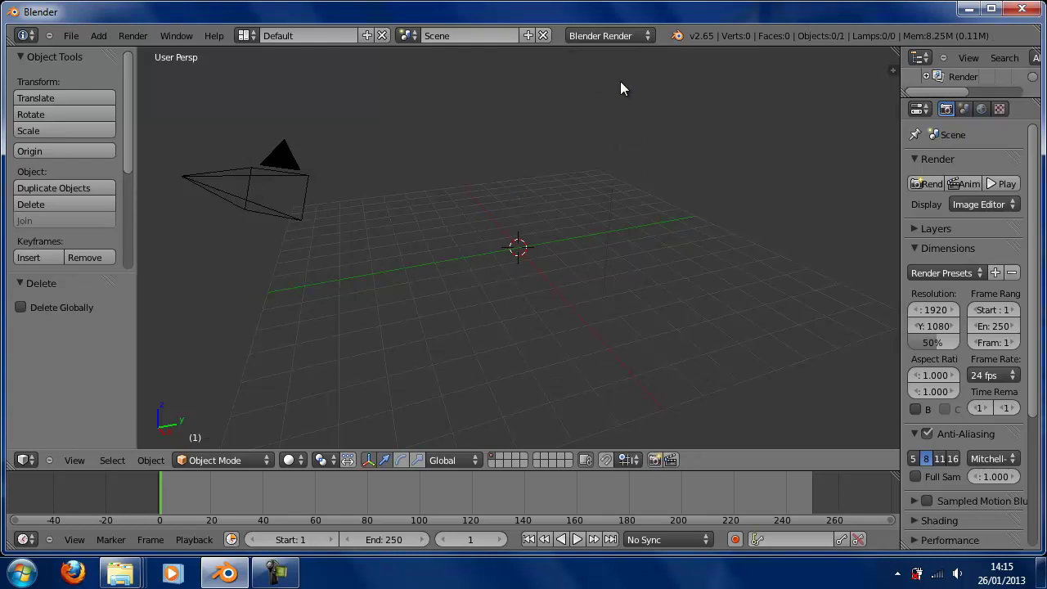
right_click(270, 185)
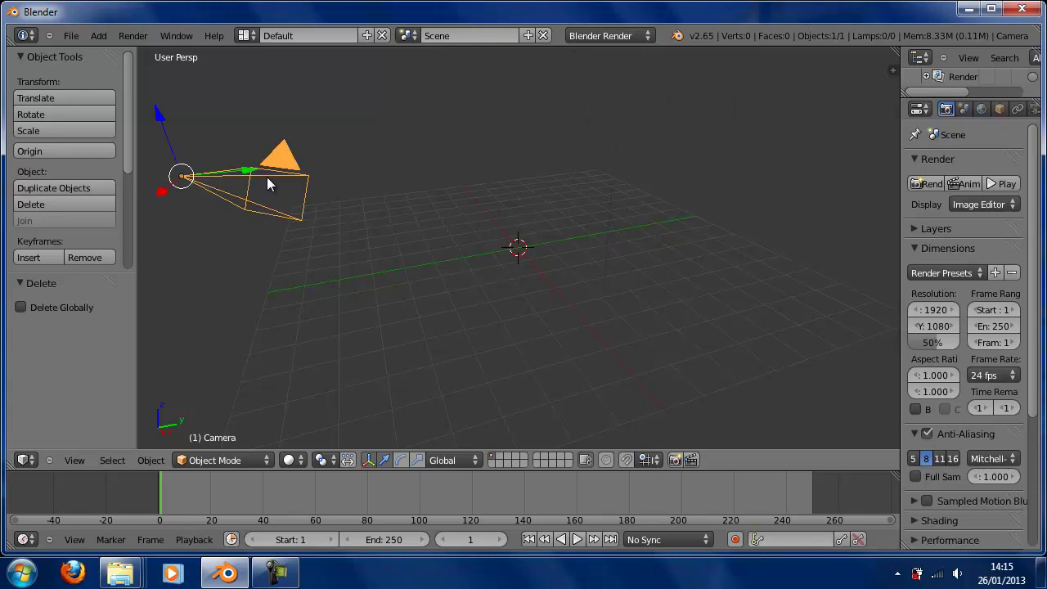
key(x)
click(267, 177)
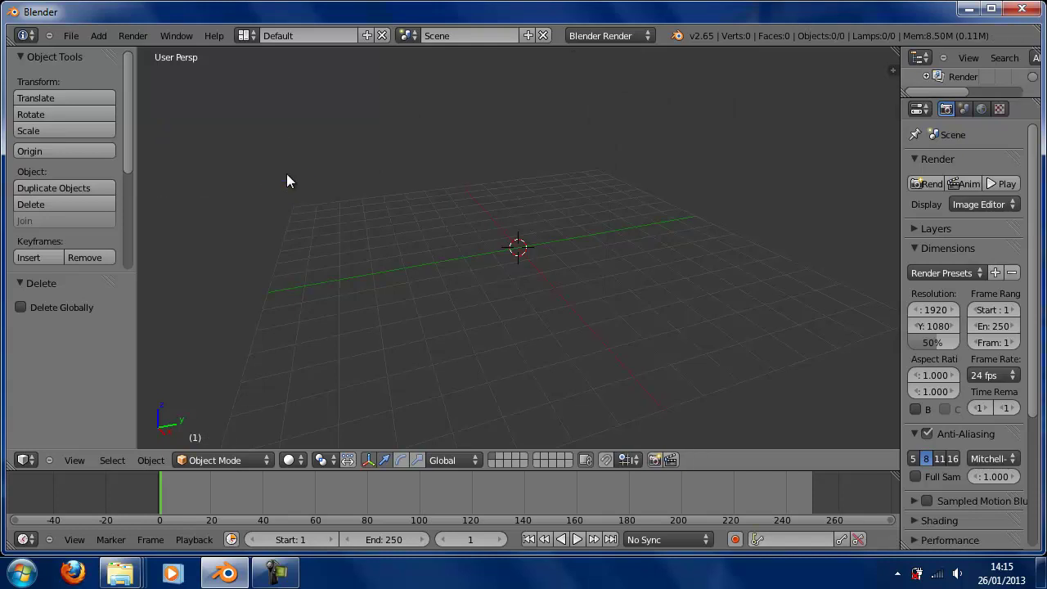
Step: Switch the render engine to Cycles Render
scroll(595, 156, down, 1)
click(632, 35)
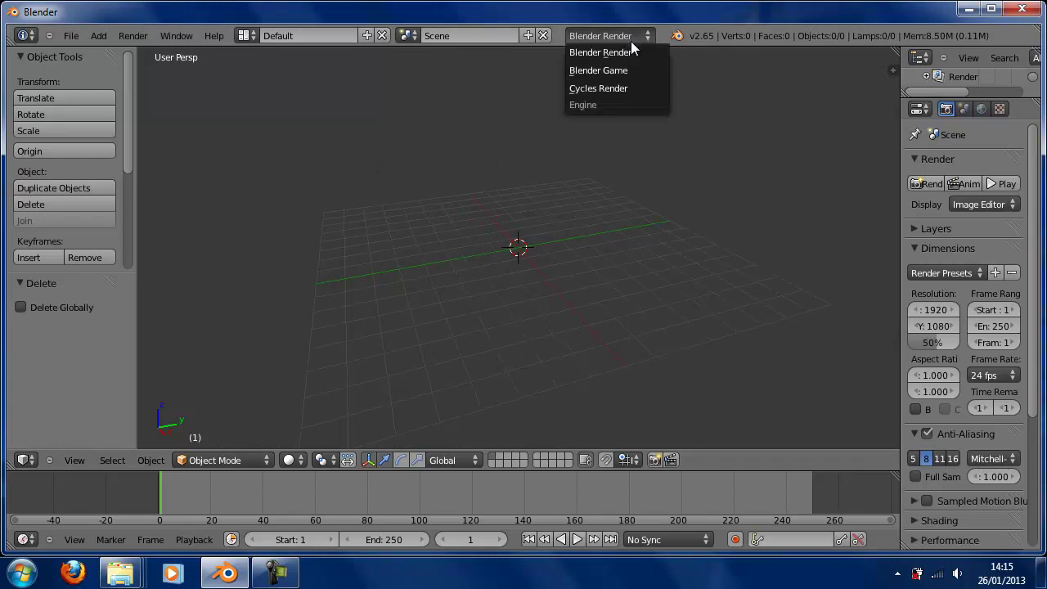
click(635, 88)
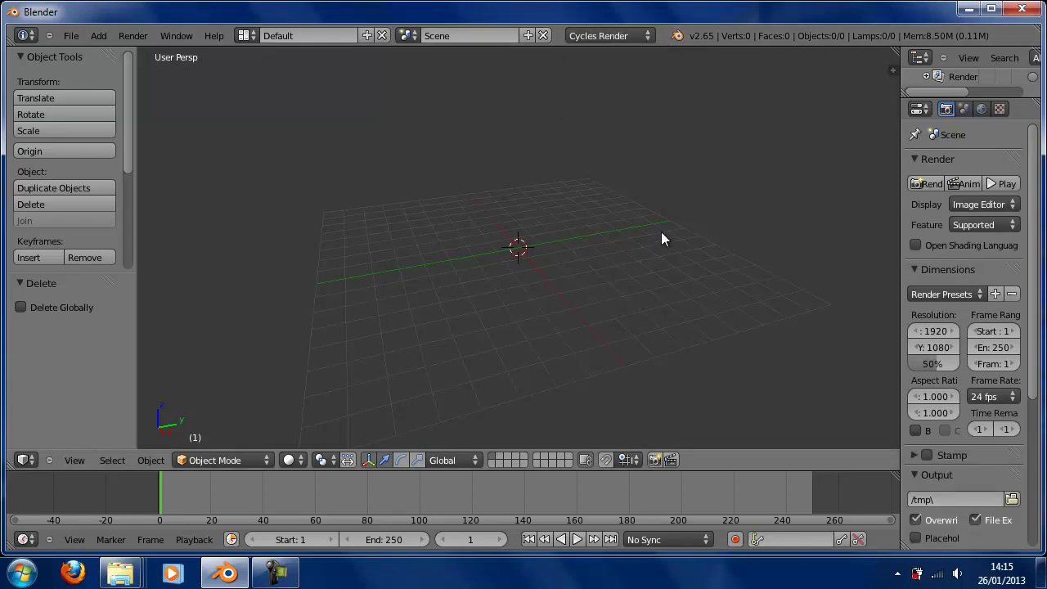
Step: Add a cylinder mesh at the scene centre and set its vertex count to 16
middle_drag(417, 291, 622, 290)
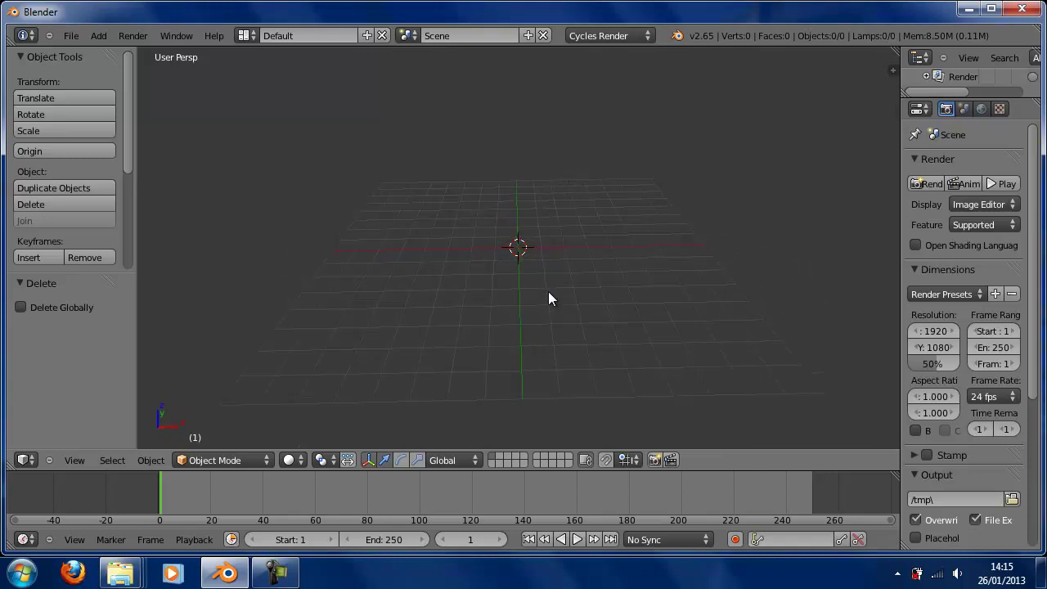
key(shift+a)
mouse_move(507, 295)
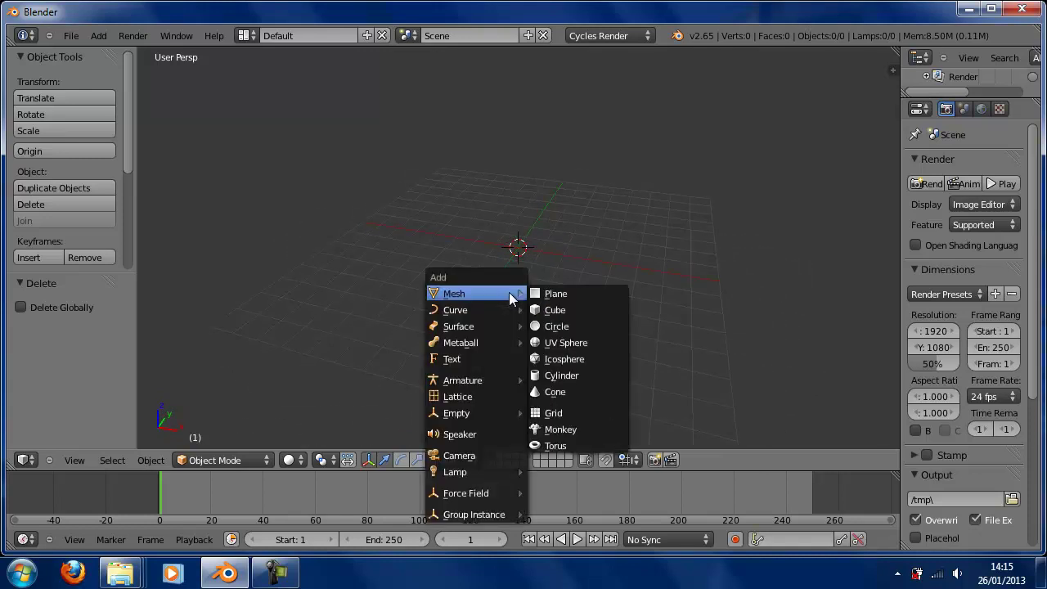
click(594, 381)
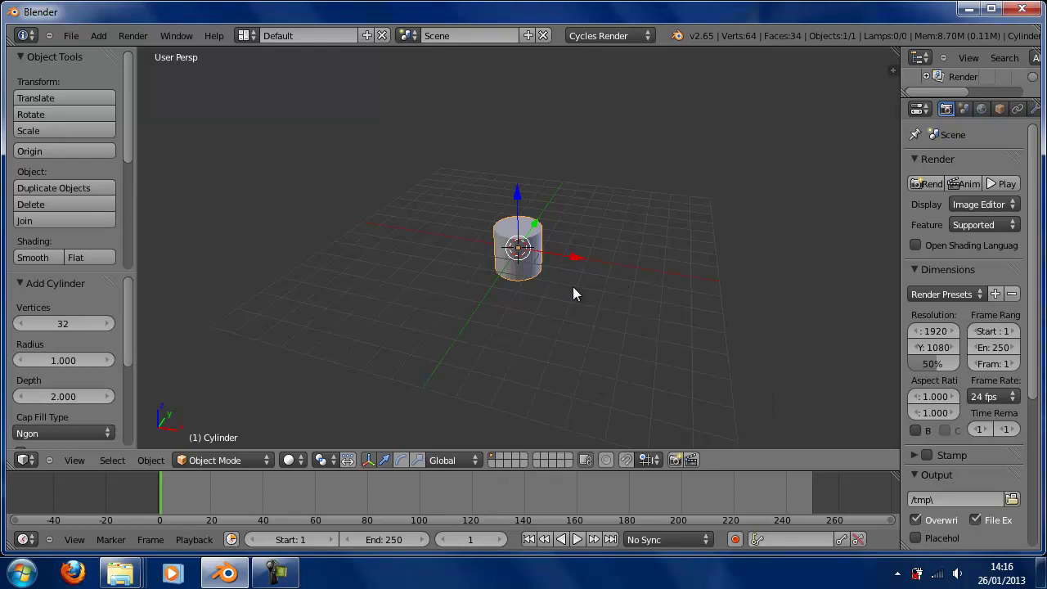
drag(135, 324, 206, 301)
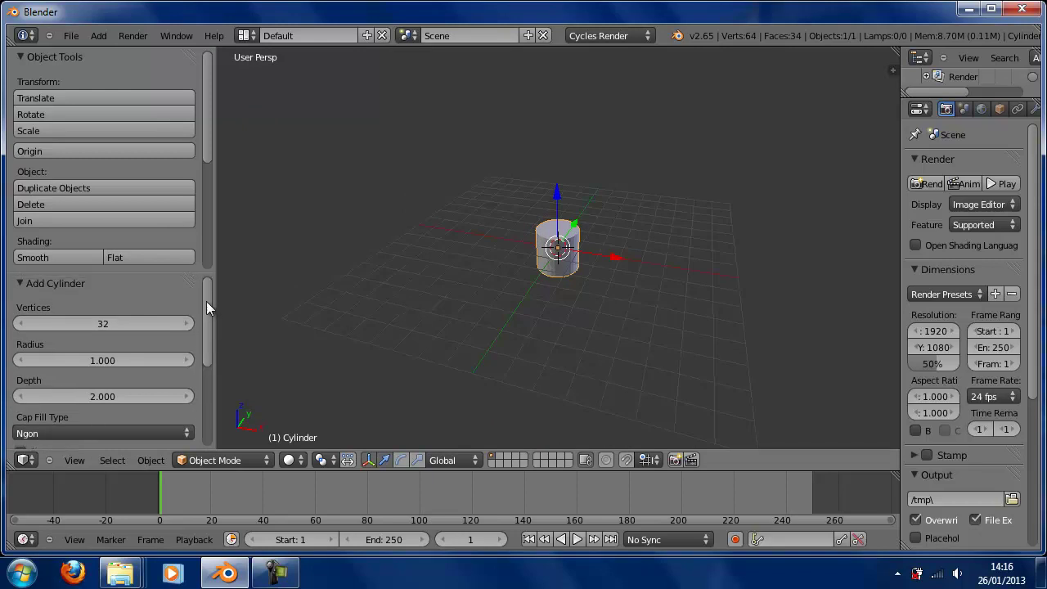
click(99, 329)
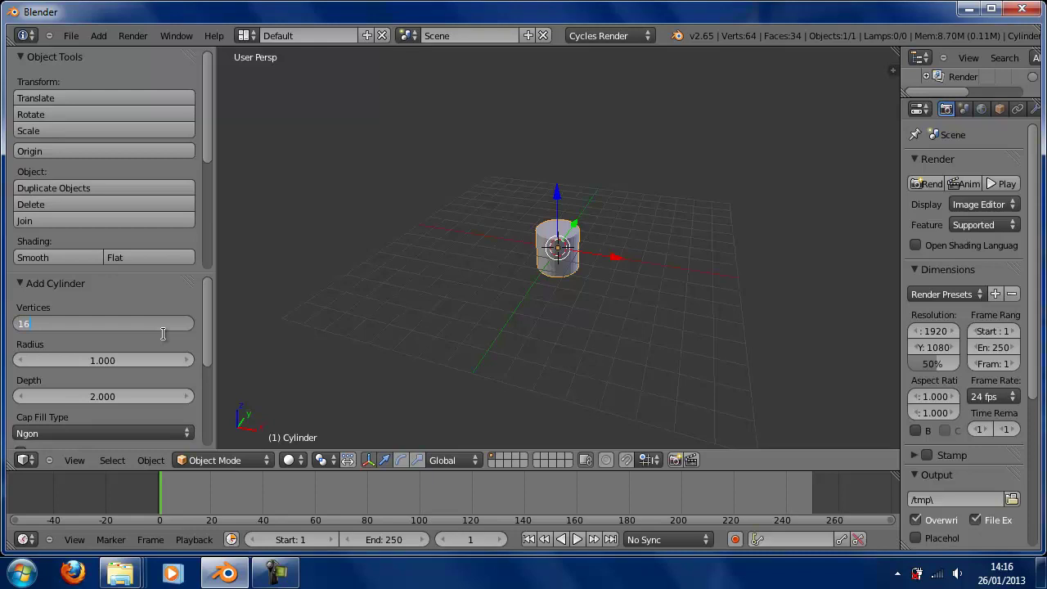
text(16)
key(Return)
Step: Set the new cylinder's cap fill type to Triangle Fan and check the resulting mesh in Edit Mode
drag(207, 301, 214, 362)
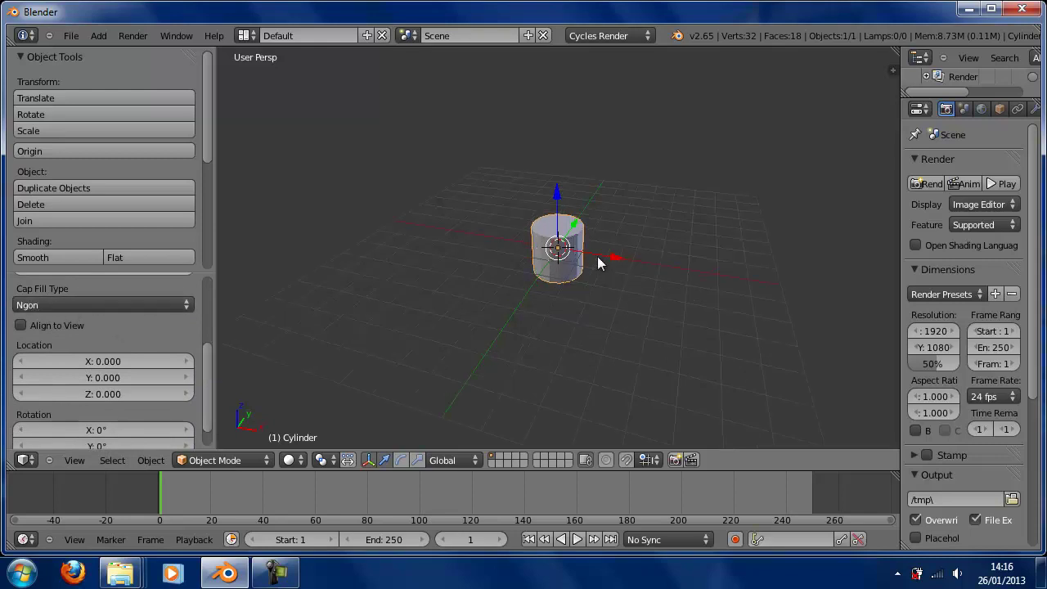
scroll(597, 262, up, 5)
click(122, 305)
click(121, 305)
click(110, 300)
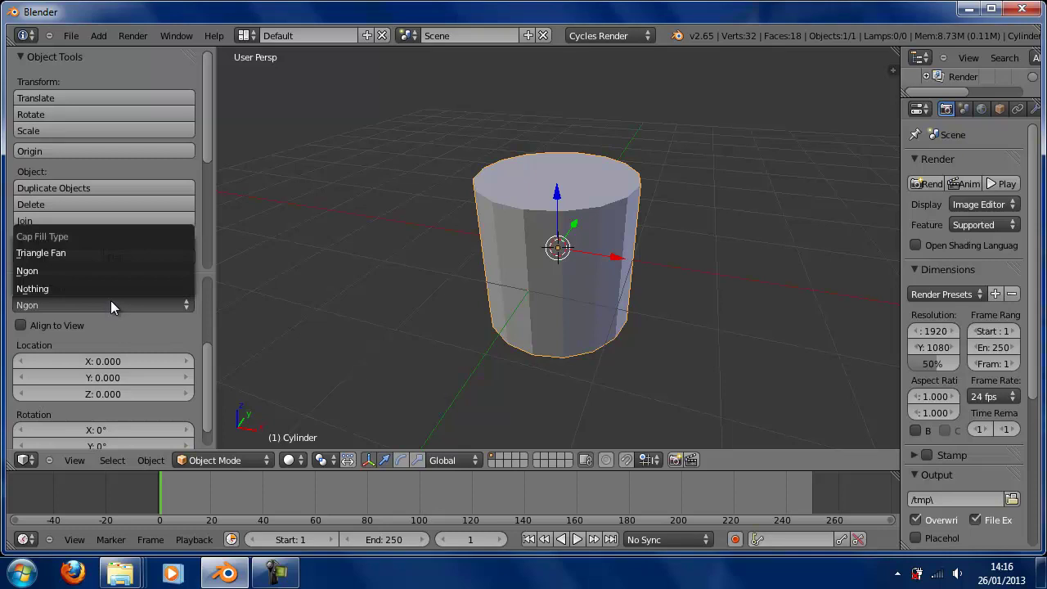
click(114, 254)
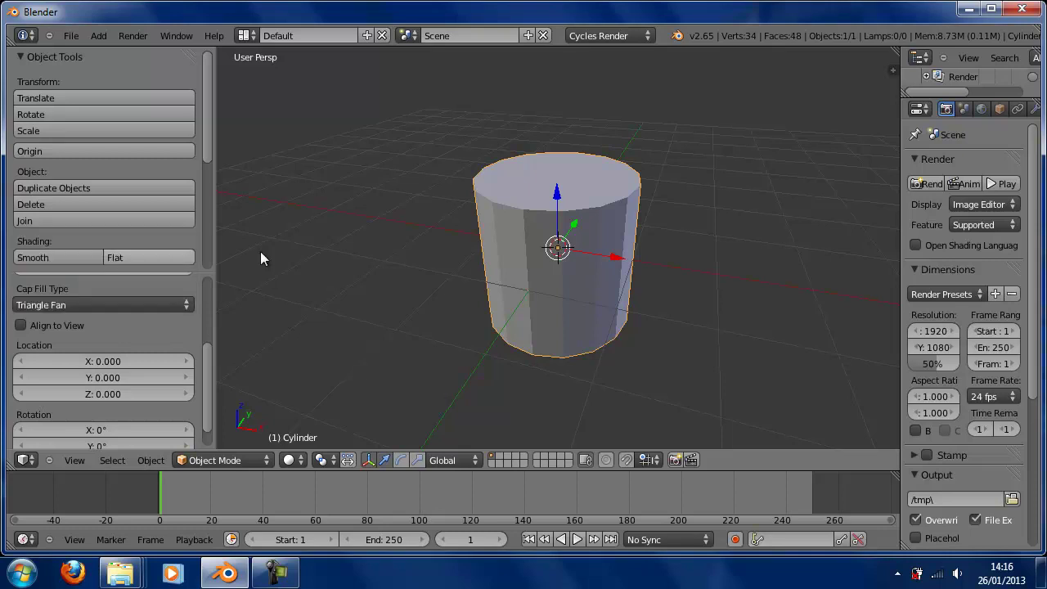
mouse_move(584, 191)
middle_down()
mouse_move(567, 227)
mouse_move(592, 133)
mouse_move(595, 176)
mouse_move(581, 211)
middle_up()
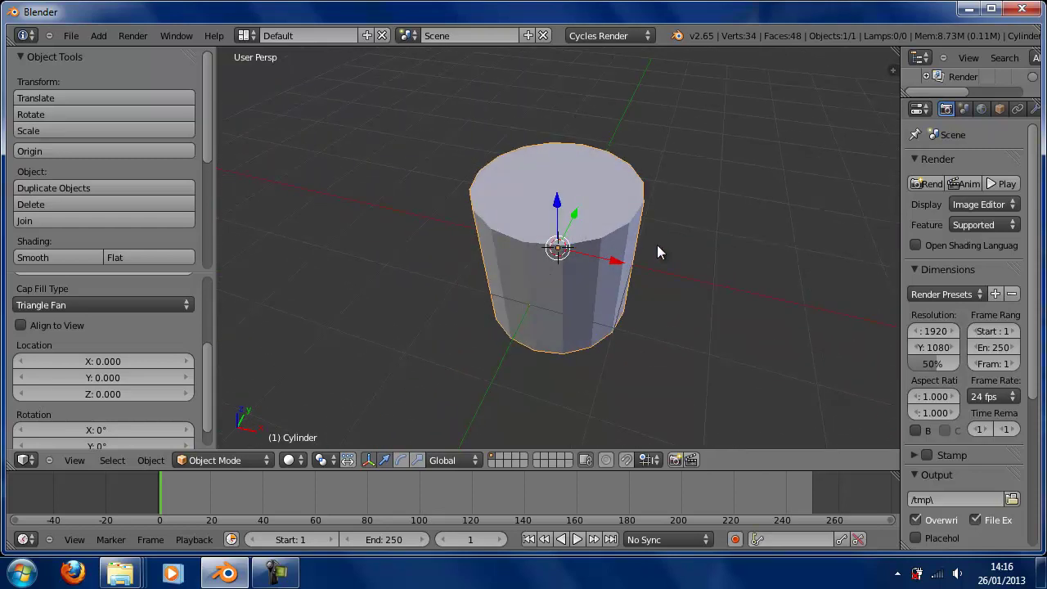
key(Tab)
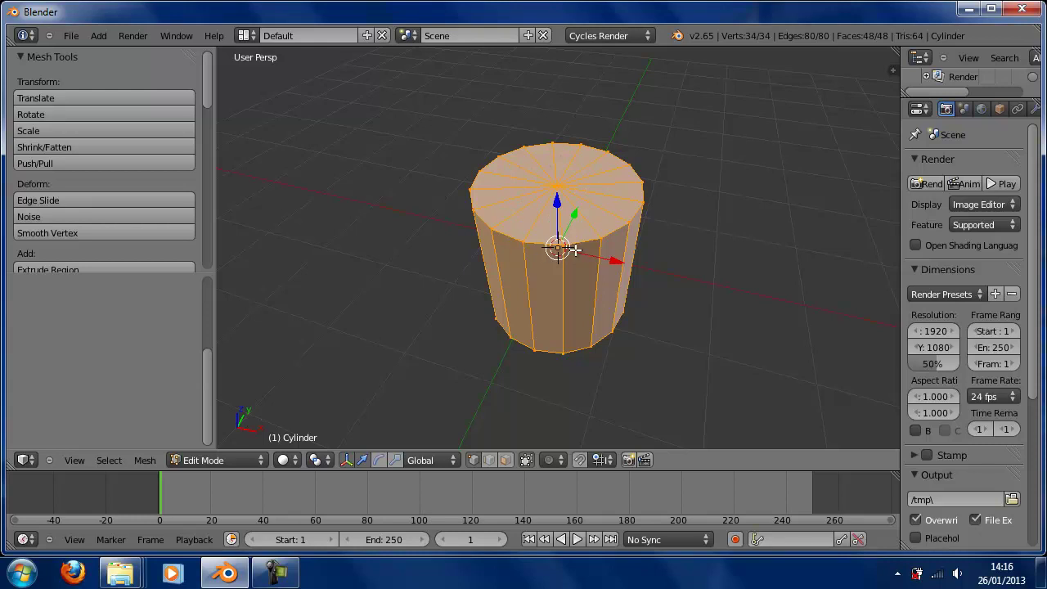
scroll(581, 255, down, 3)
middle_drag(591, 268, 559, 207)
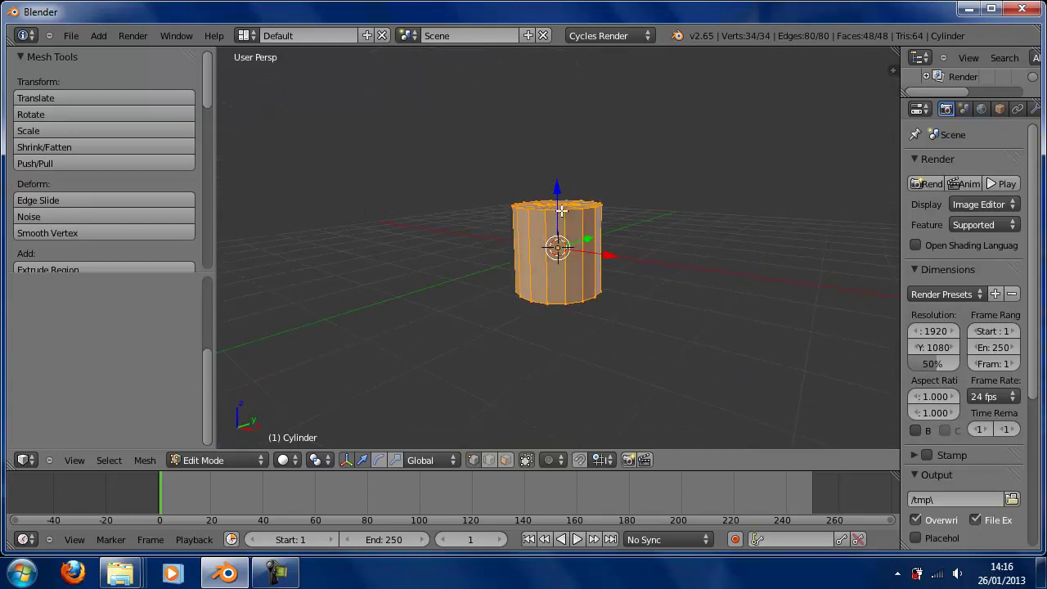
key(Tab)
Step: Scale the whole cylinder up uniformly by a factor of about 1.37
scroll(601, 221, up, 6)
scroll(600, 221, down, 4)
middle_drag(563, 209, 600, 206)
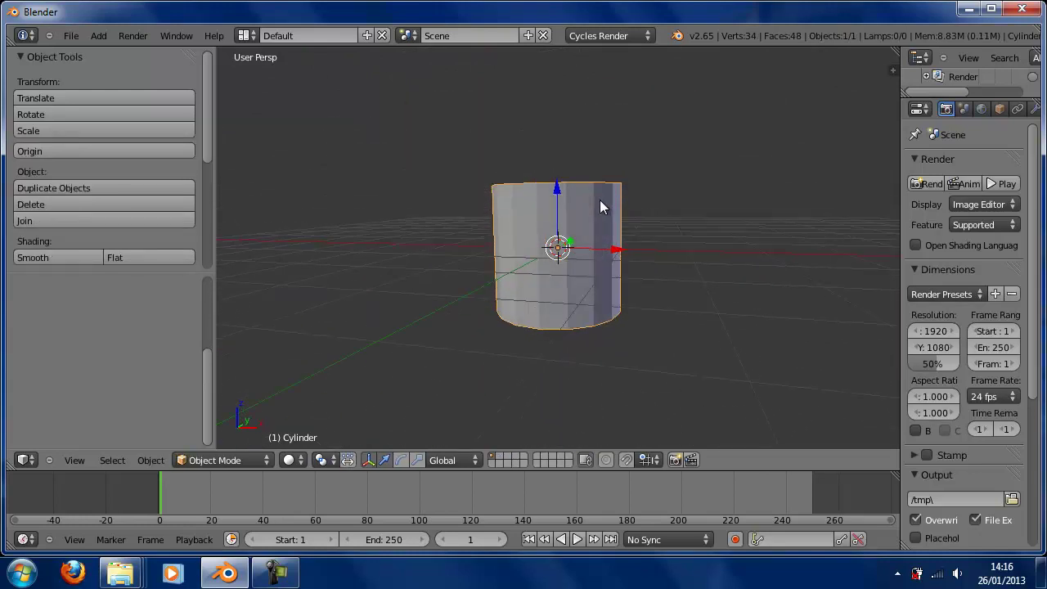
key(s)
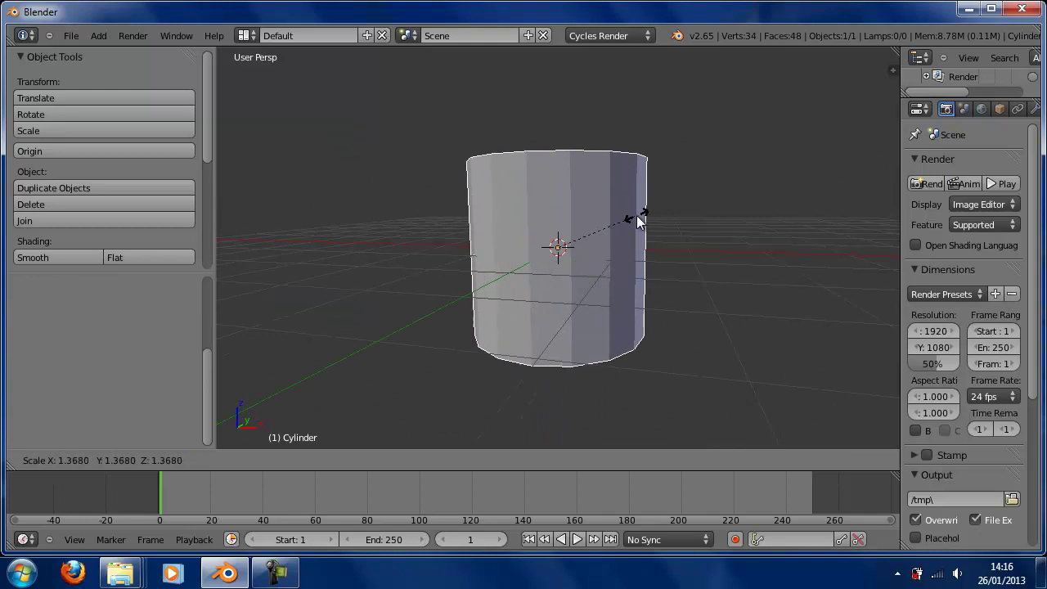
click(638, 222)
middle_drag(512, 229, 603, 234)
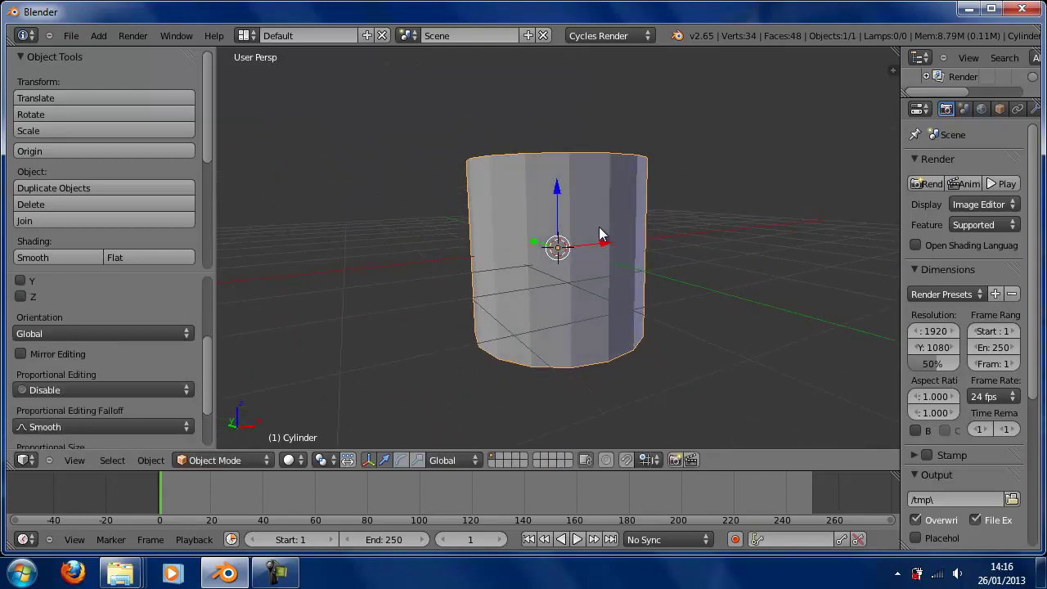
Step: Stretch the cylinder along the Z axis by a factor of about 1.12
key(s)
key(z)
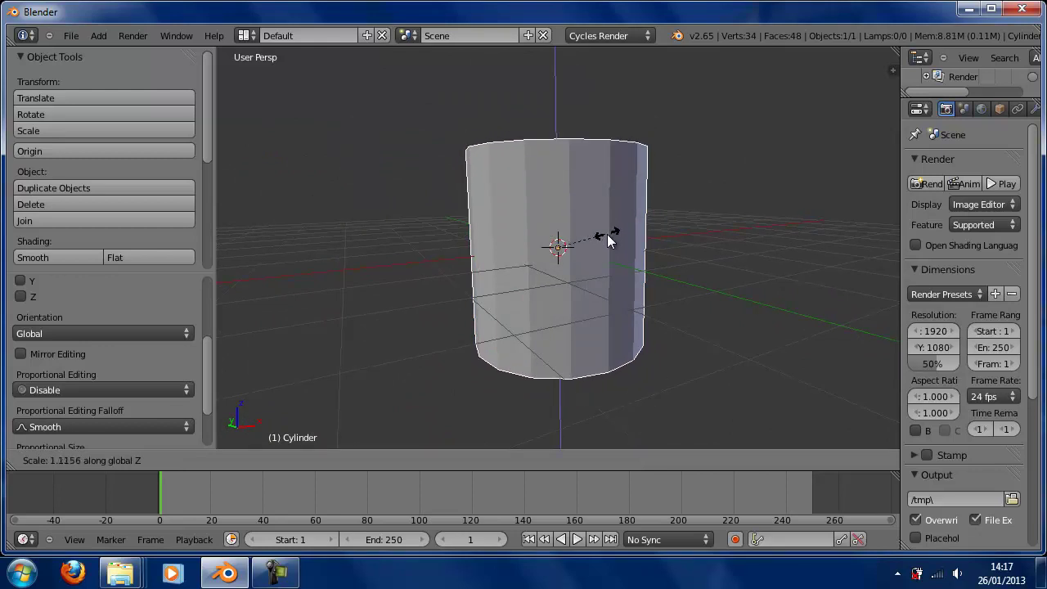
click(608, 243)
middle_drag(519, 252, 699, 287)
Step: Make the cylinder slightly taller with one more scale along the Z axis
scroll(695, 288, down, 4)
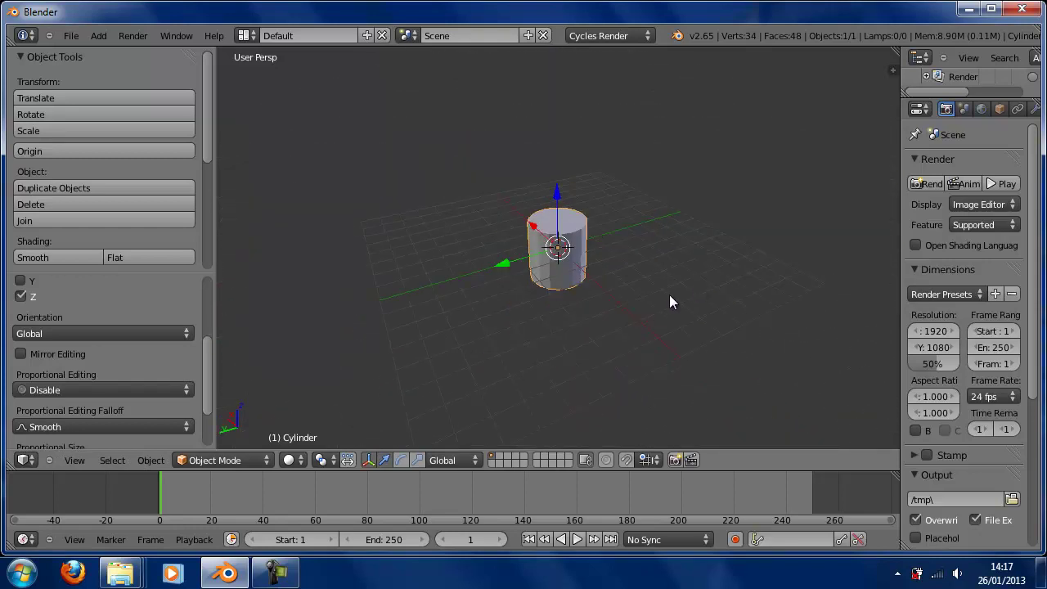
key(s)
key(z)
click(687, 254)
Step: Apply smooth shading to the cylinder
middle_drag(576, 250, 574, 297)
scroll(613, 287, up, 4)
middle_drag(678, 290, 612, 245)
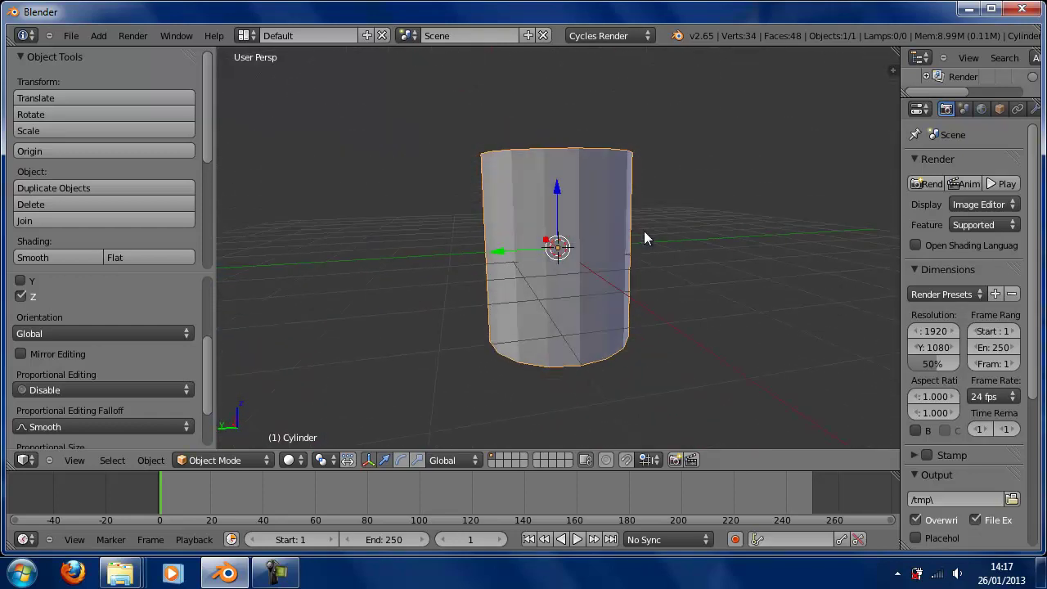
click(79, 258)
Step: Delete the centre vertex of the cylinder's top cap in Edit Mode to open the top
mouse_move(517, 212)
middle_down()
mouse_move(522, 333)
mouse_move(510, 219)
mouse_move(561, 221)
mouse_move(564, 282)
mouse_move(663, 257)
mouse_move(666, 224)
mouse_move(620, 249)
middle_up()
key(Tab)
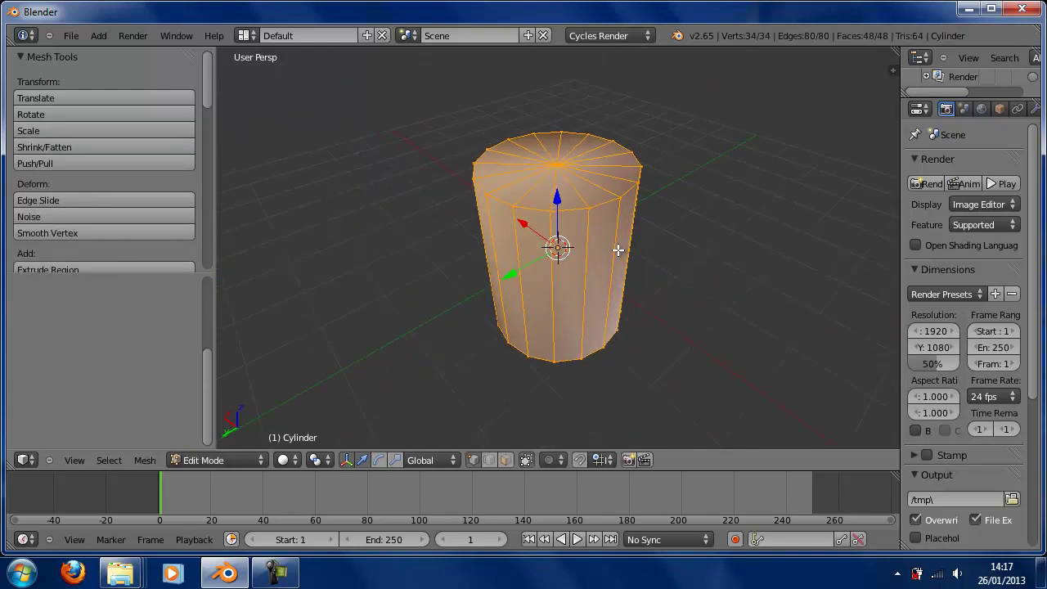
key(a)
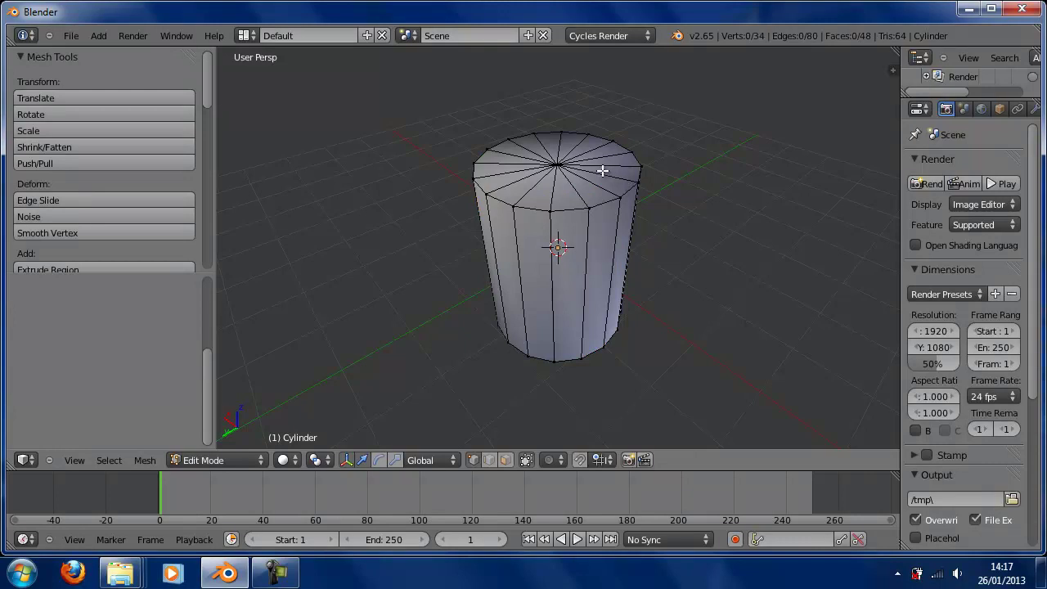
right_click(556, 164)
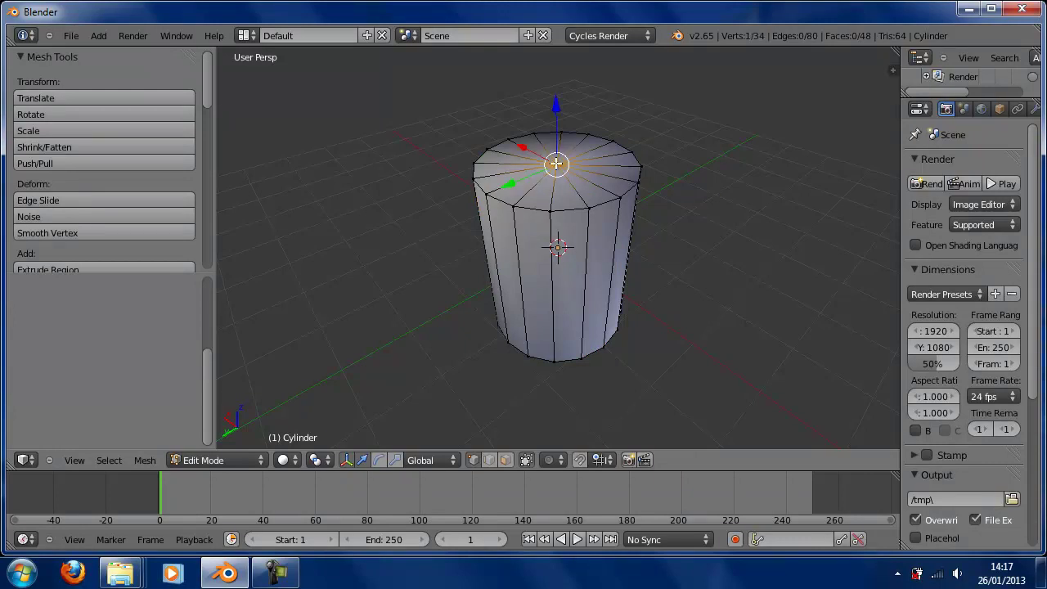
middle_drag(555, 196, 626, 214)
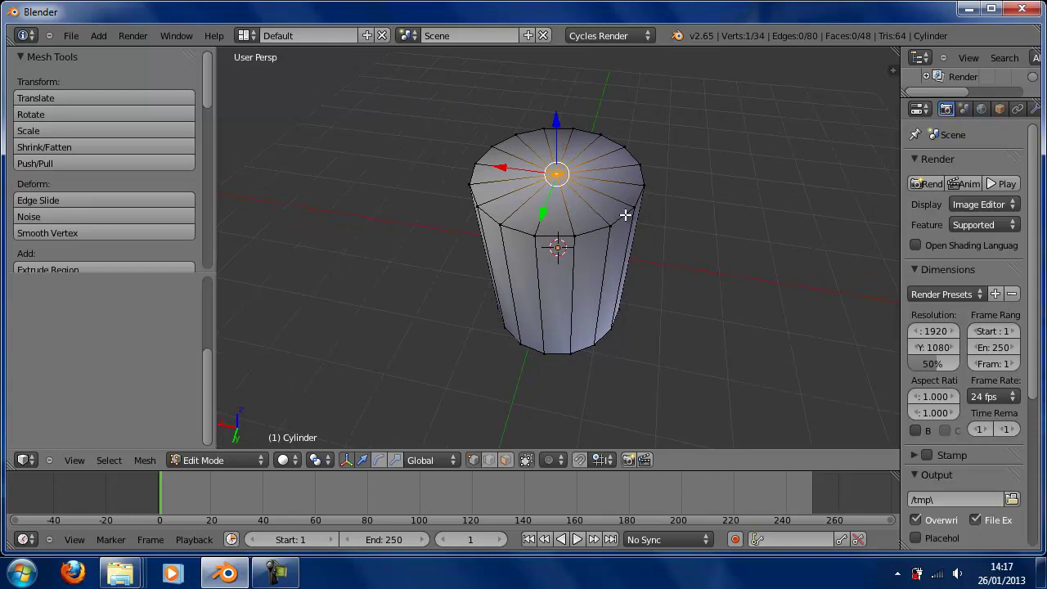
key(x)
click(625, 216)
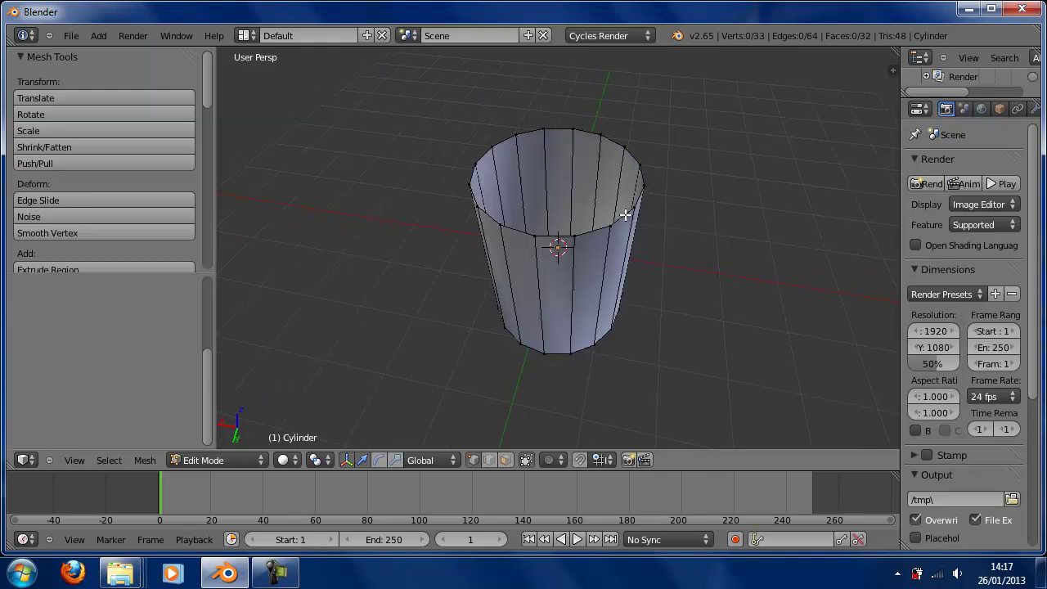
Step: Select all 16 vertices of the cylinder's open top rim using Circle Select
mouse_move(594, 198)
middle_down()
mouse_move(594, 294)
mouse_move(635, 286)
mouse_move(610, 166)
mouse_move(545, 274)
mouse_move(662, 248)
mouse_move(652, 89)
mouse_move(657, 202)
mouse_move(533, 232)
mouse_move(553, 300)
mouse_move(607, 231)
mouse_move(605, 199)
middle_up()
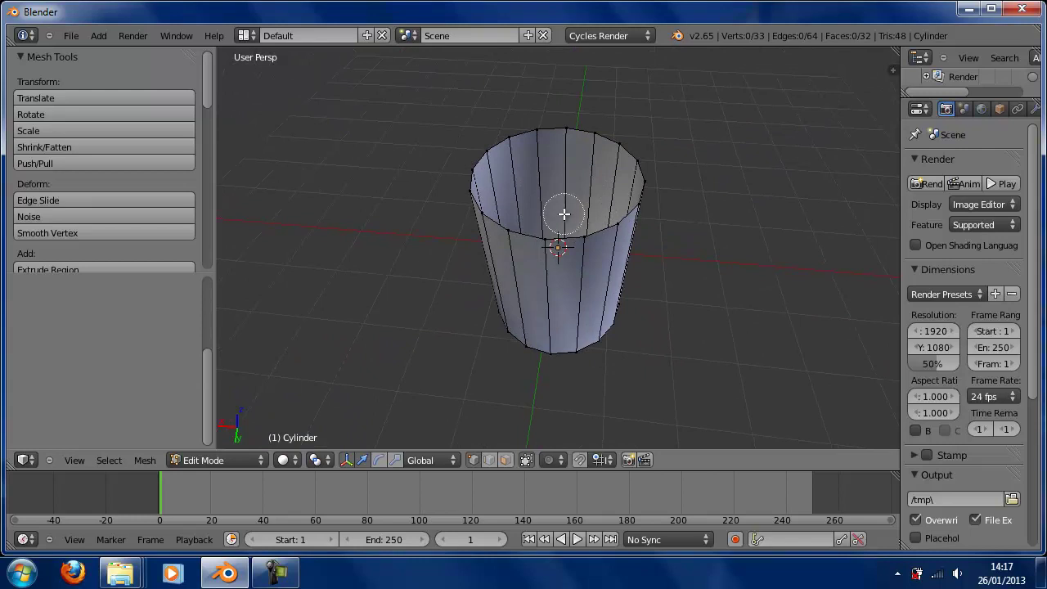
key(c)
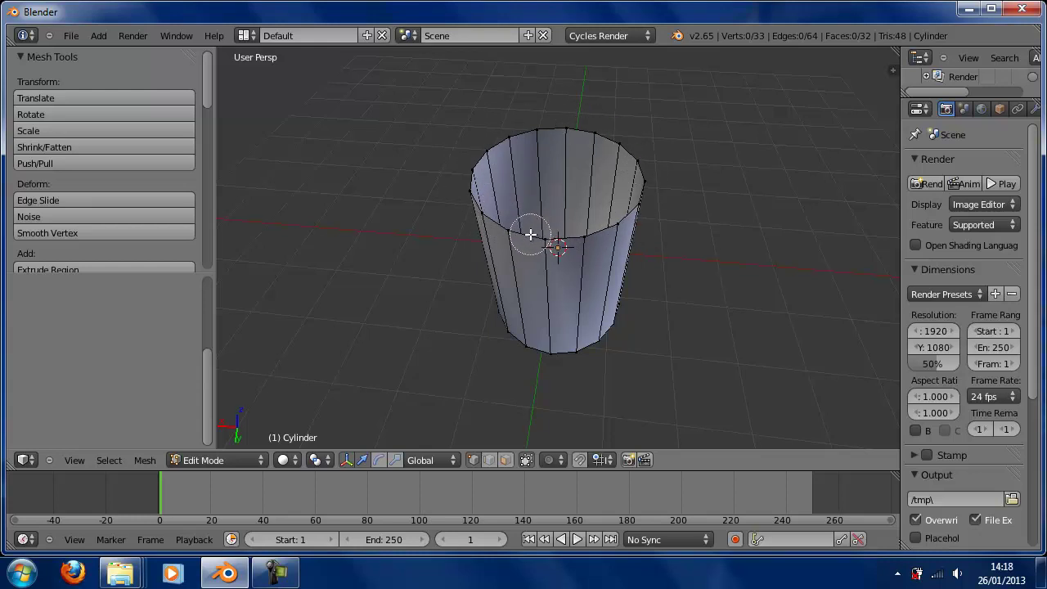
mouse_move(511, 233)
mouse_down()
mouse_move(468, 185)
mouse_move(463, 149)
mouse_move(594, 130)
mouse_move(637, 155)
mouse_move(652, 196)
mouse_move(527, 234)
mouse_up()
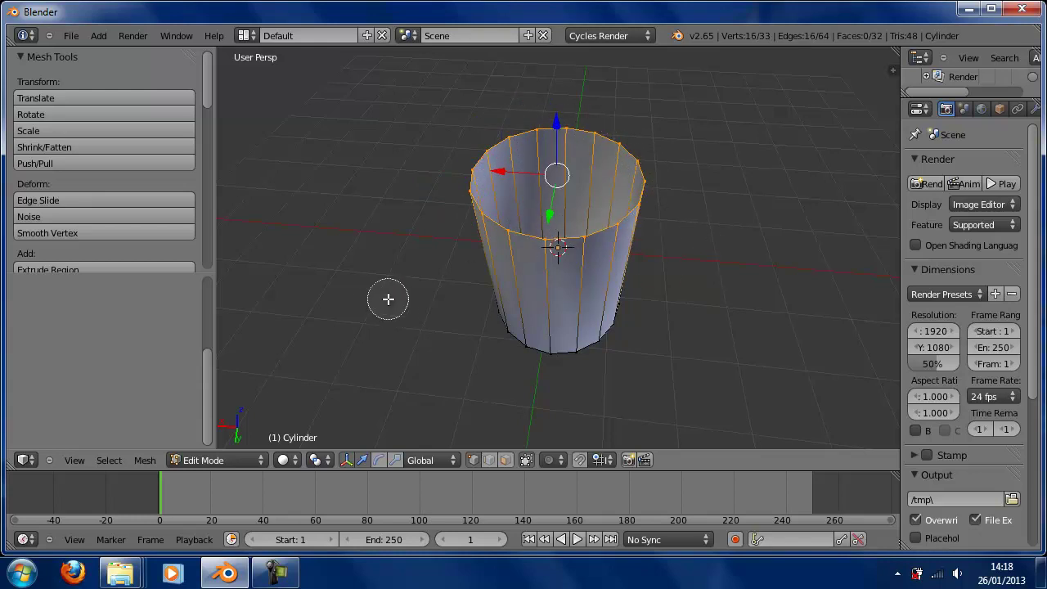
key(Escape)
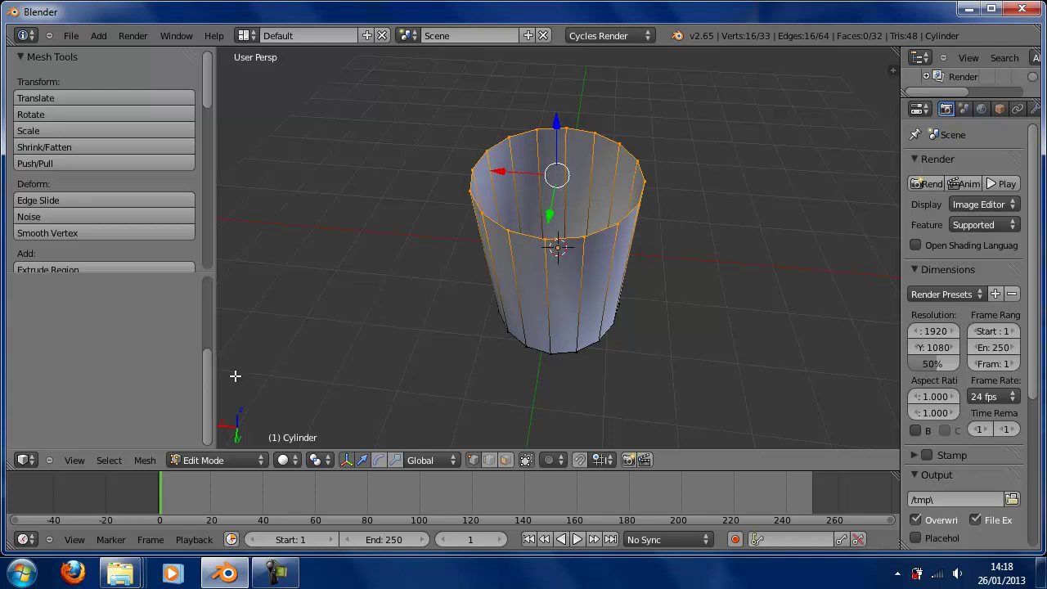
Step: In orthographic wireframe display, extrude the top rim and scale the new ring inward to about 0.909
click(74, 460)
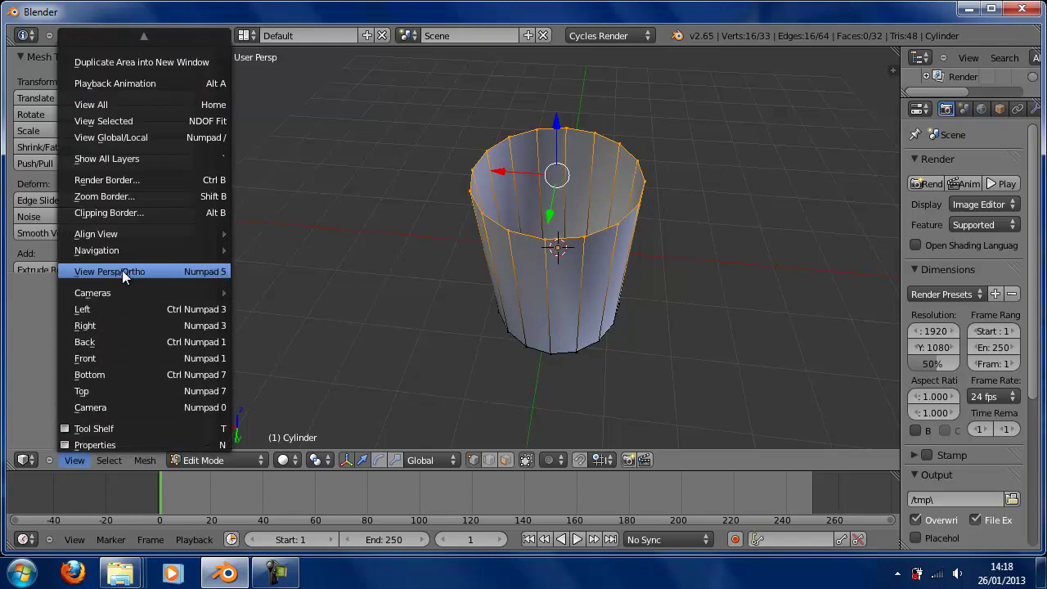
click(122, 270)
click(74, 459)
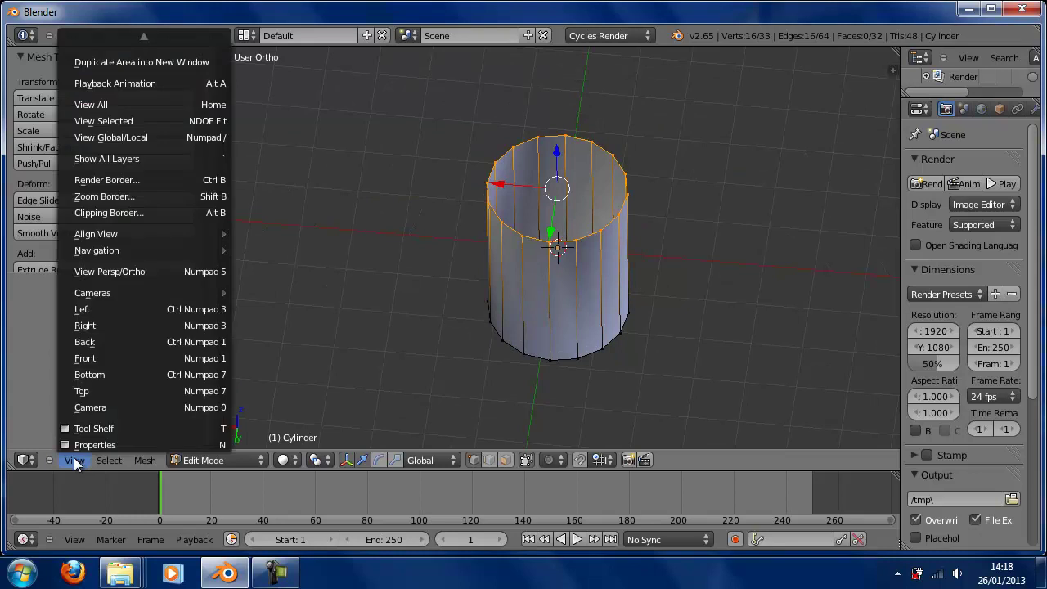
click(102, 356)
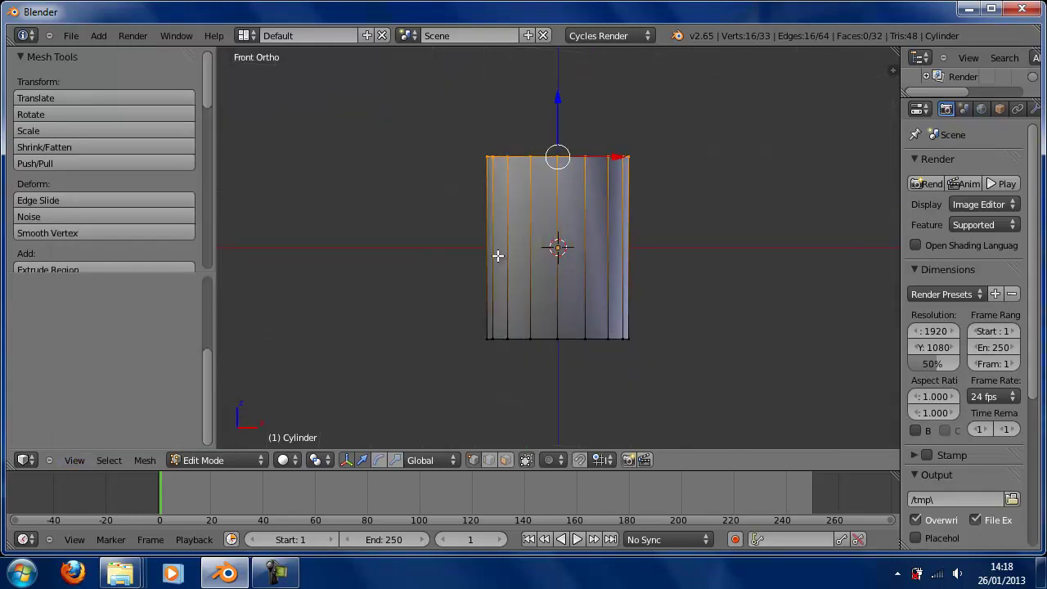
key(z)
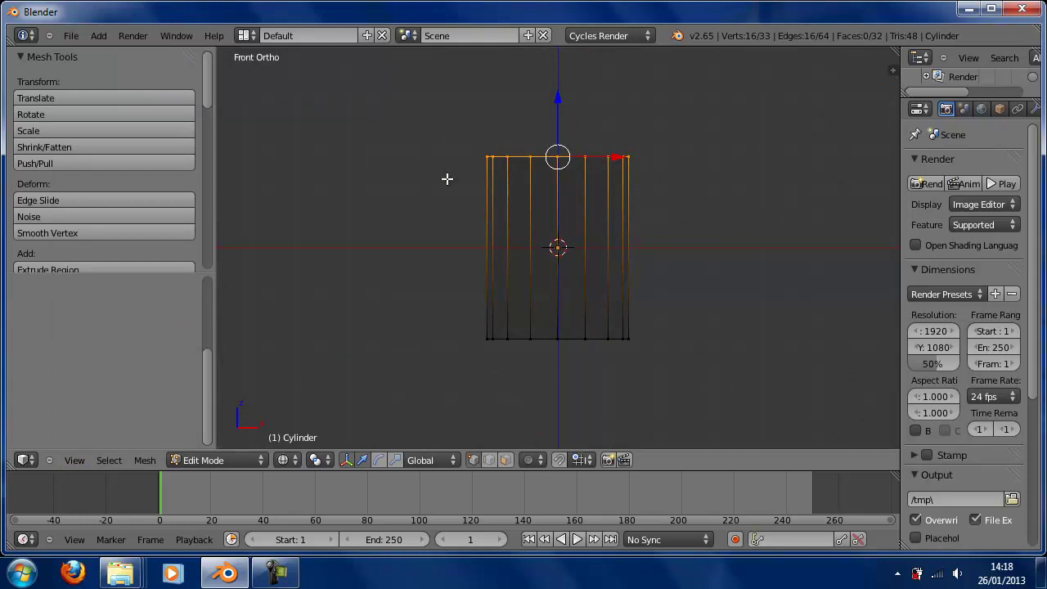
middle_drag(685, 179, 692, 292)
key(e)
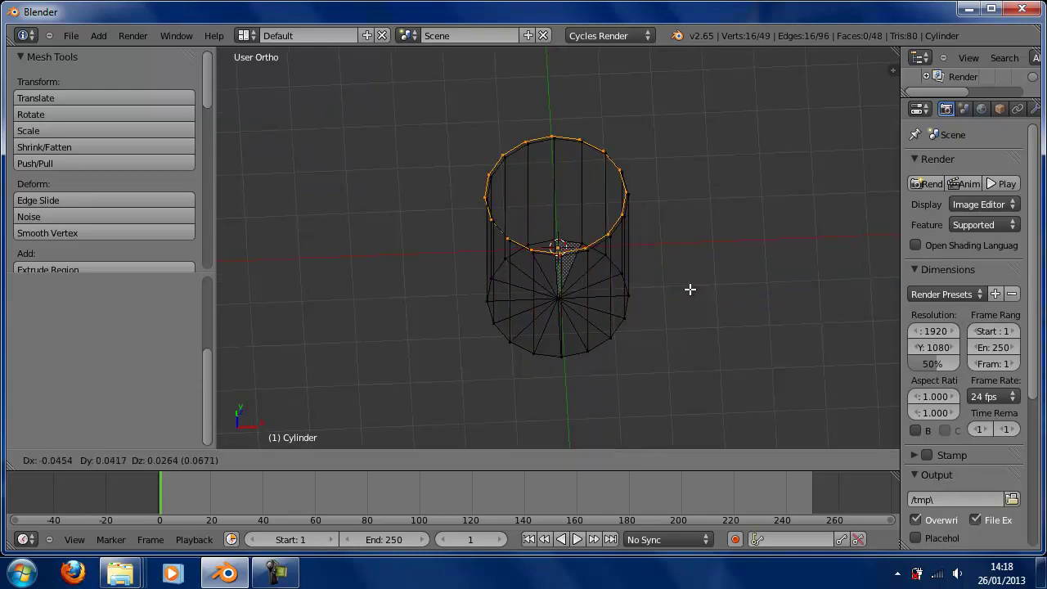
key(s)
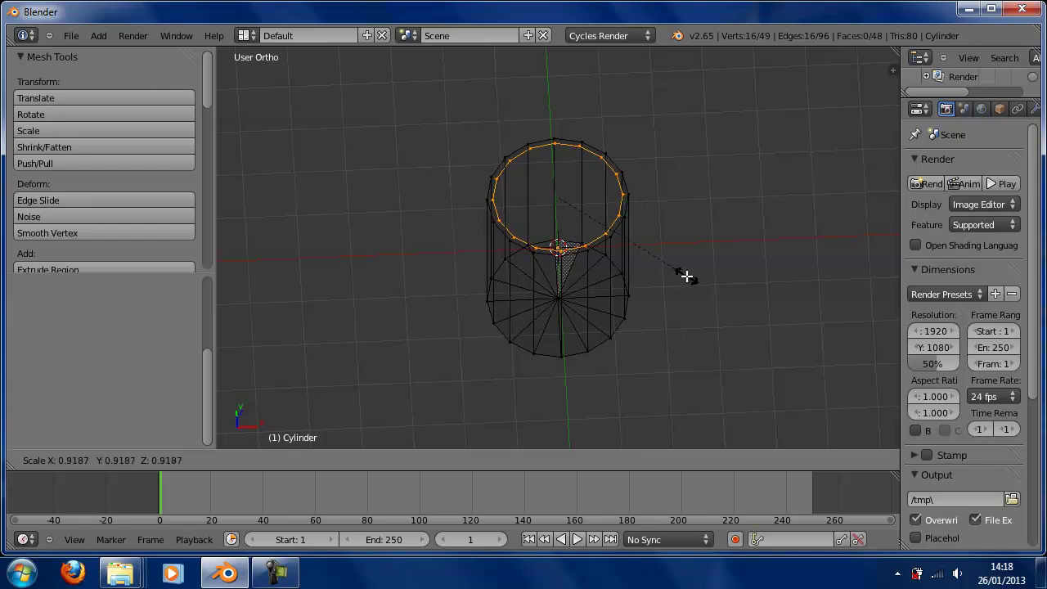
click(685, 275)
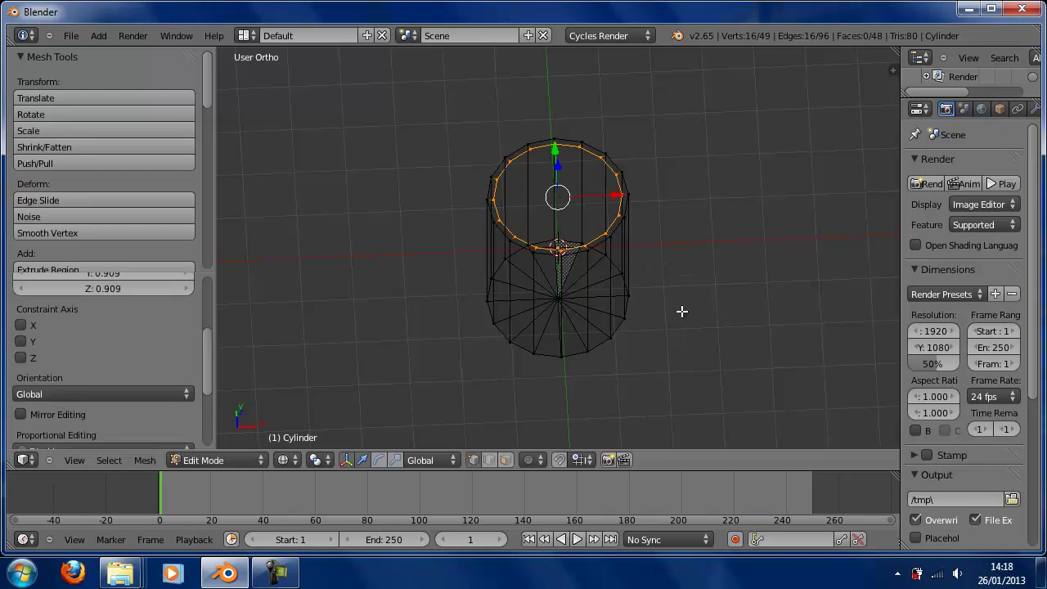
Step: Extrude the inner ring down about 3.178 units along Z to form the inner wall, and restore solid shading
click(75, 460)
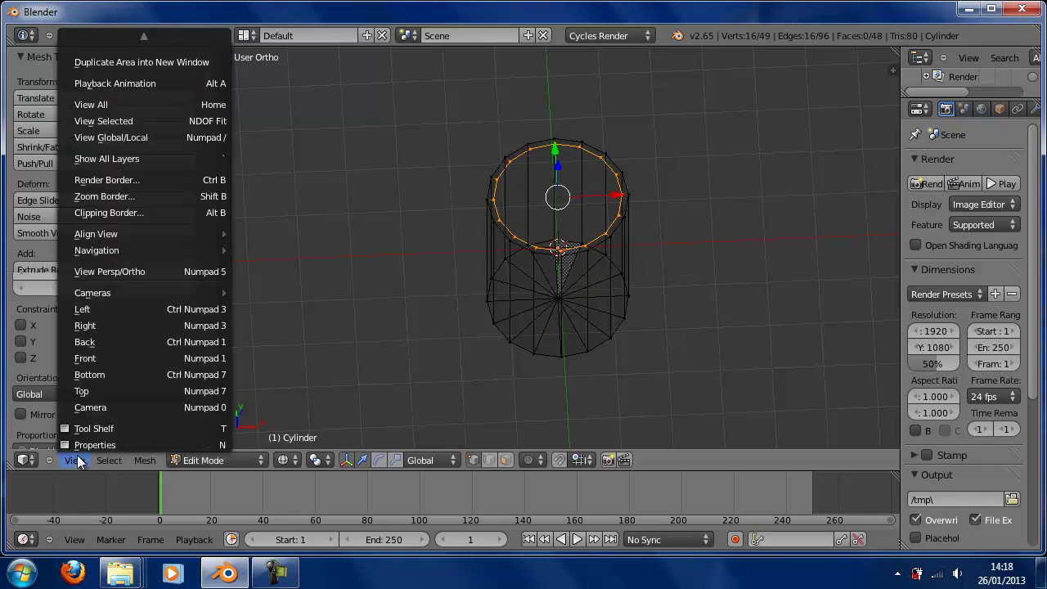
click(102, 357)
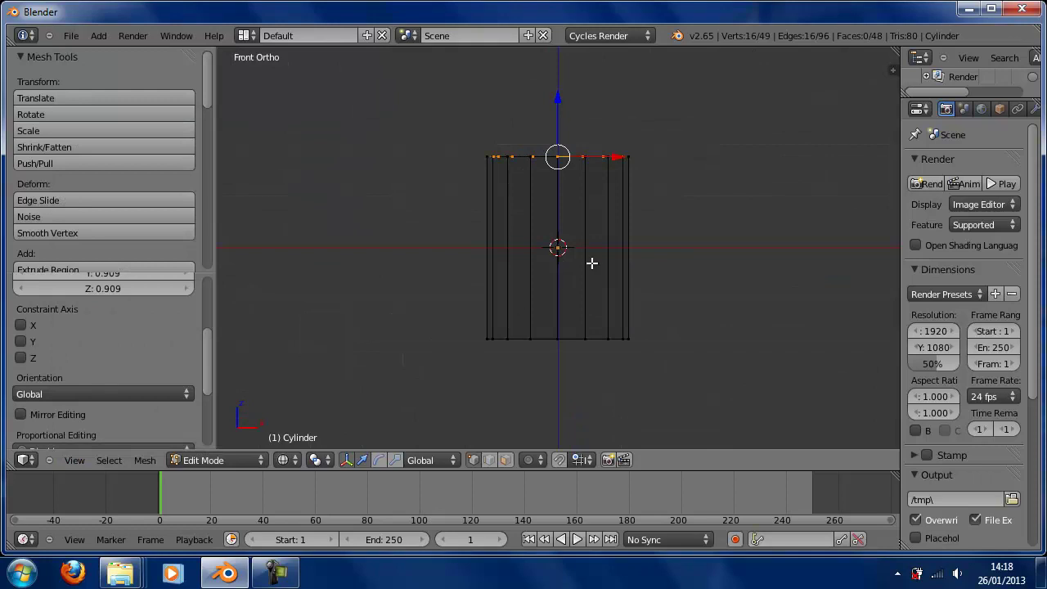
key(e)
key(z)
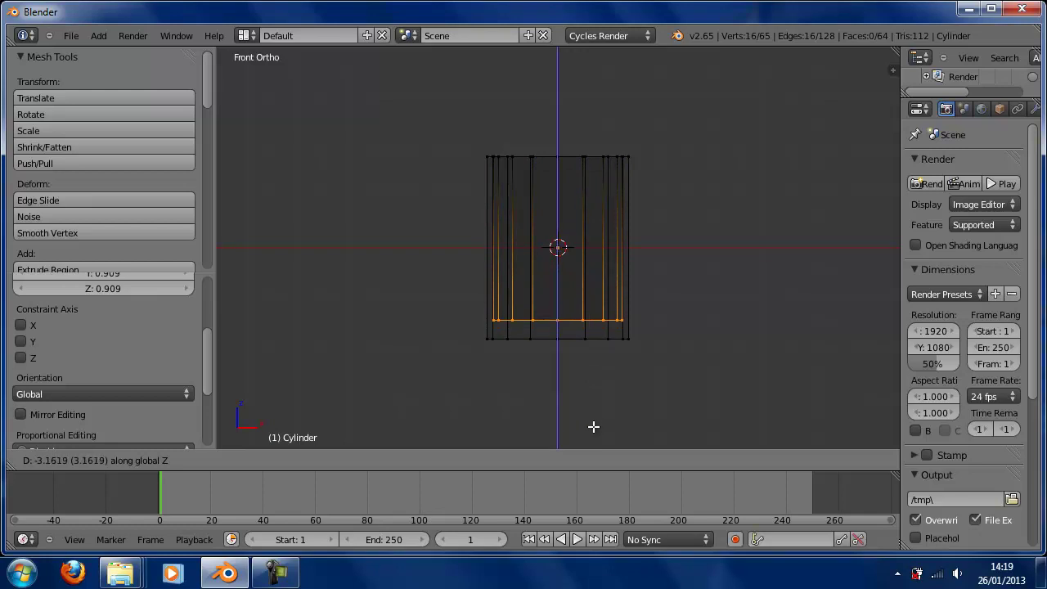
click(594, 426)
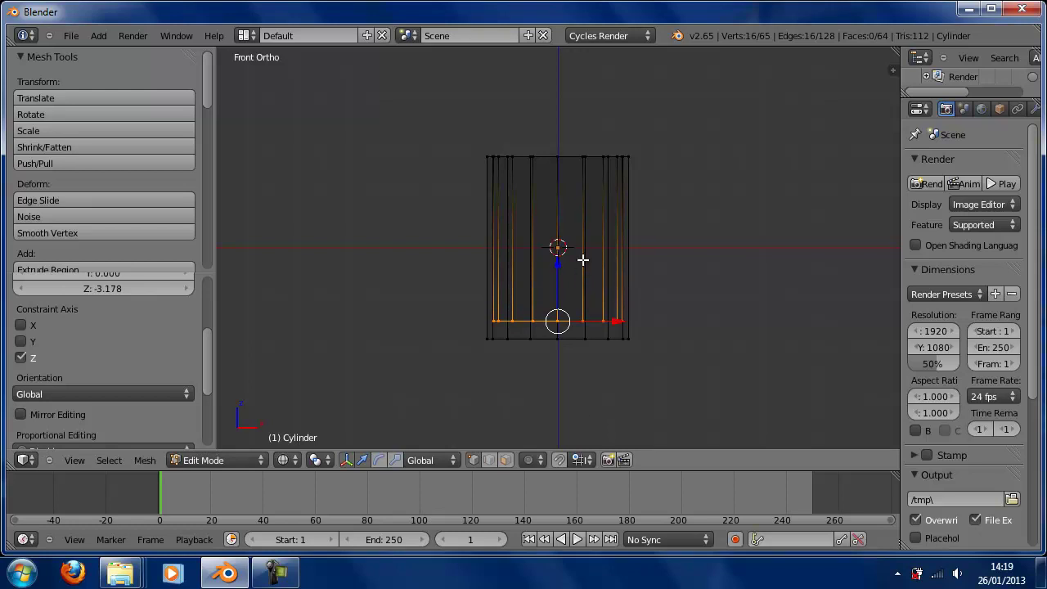
mouse_move(709, 186)
middle_down()
mouse_move(664, 292)
mouse_move(755, 290)
mouse_move(751, 237)
mouse_move(687, 227)
mouse_move(657, 305)
mouse_move(660, 362)
mouse_move(661, 279)
mouse_move(778, 215)
mouse_move(662, 167)
mouse_move(634, 264)
mouse_move(647, 224)
mouse_move(772, 180)
mouse_move(772, 103)
mouse_move(708, 311)
mouse_move(766, 259)
mouse_move(690, 326)
mouse_move(748, 180)
middle_up()
key(z)
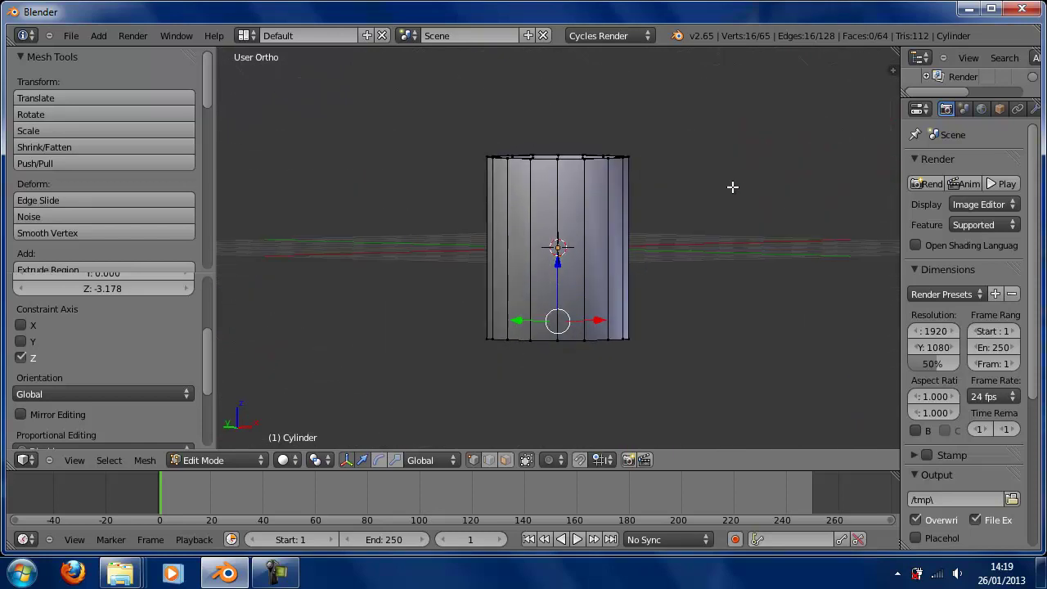
Step: Add two evenly spaced horizontal loop cuts around the outer wall in front view
scroll(703, 225, up, 5)
middle_drag(692, 231, 640, 242)
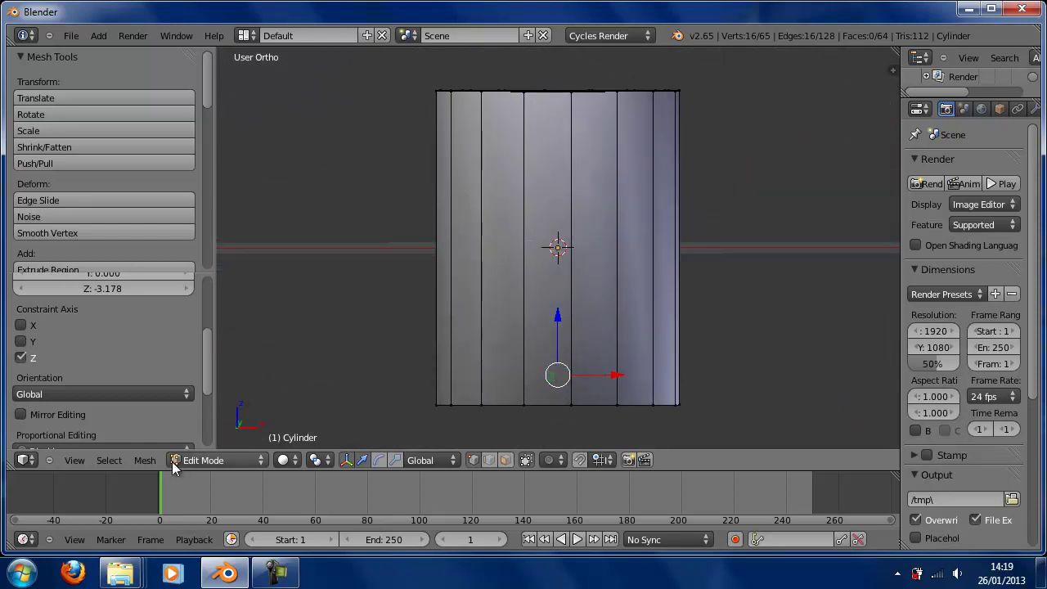
click(74, 459)
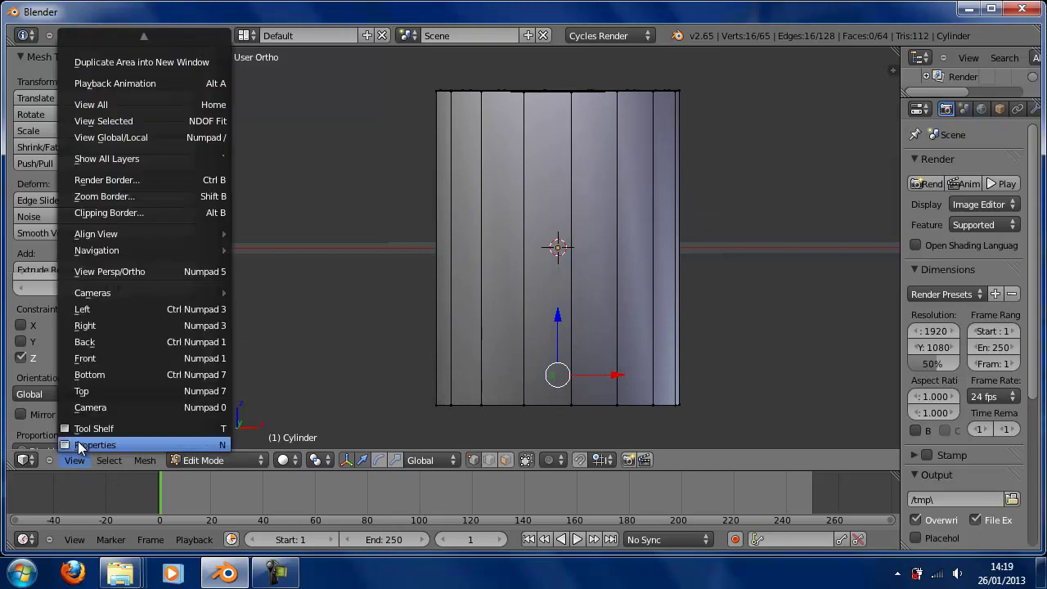
click(84, 359)
key(ctrl+r)
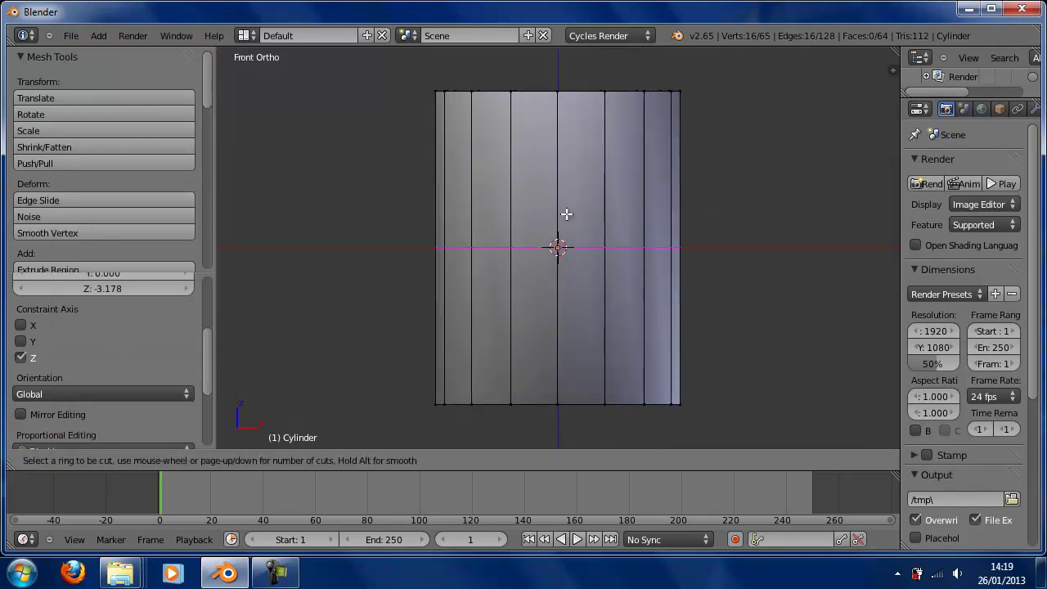
scroll(567, 214, up, 1)
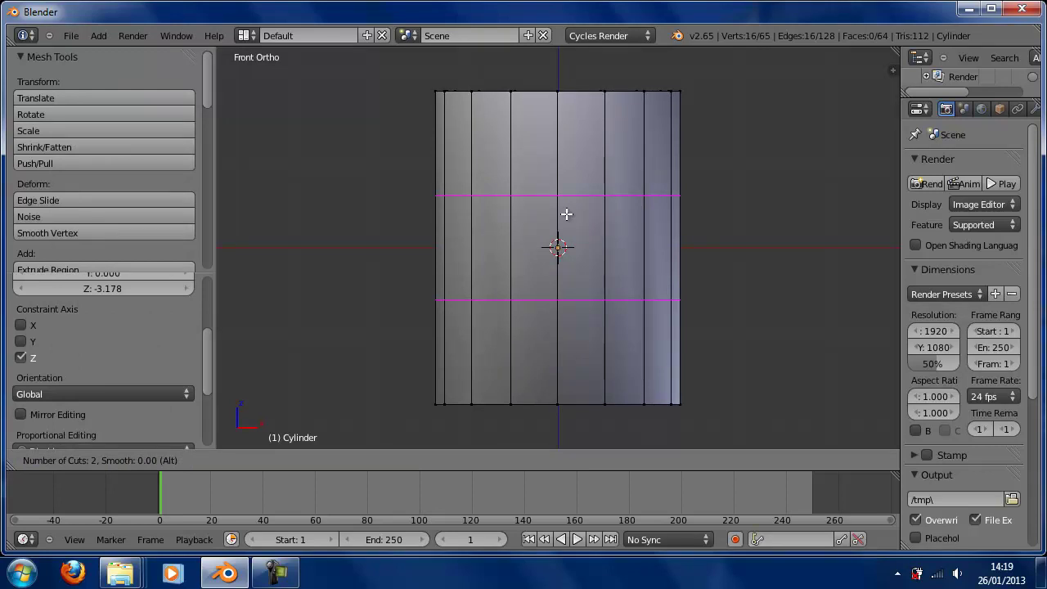
click(567, 214)
right_click(567, 214)
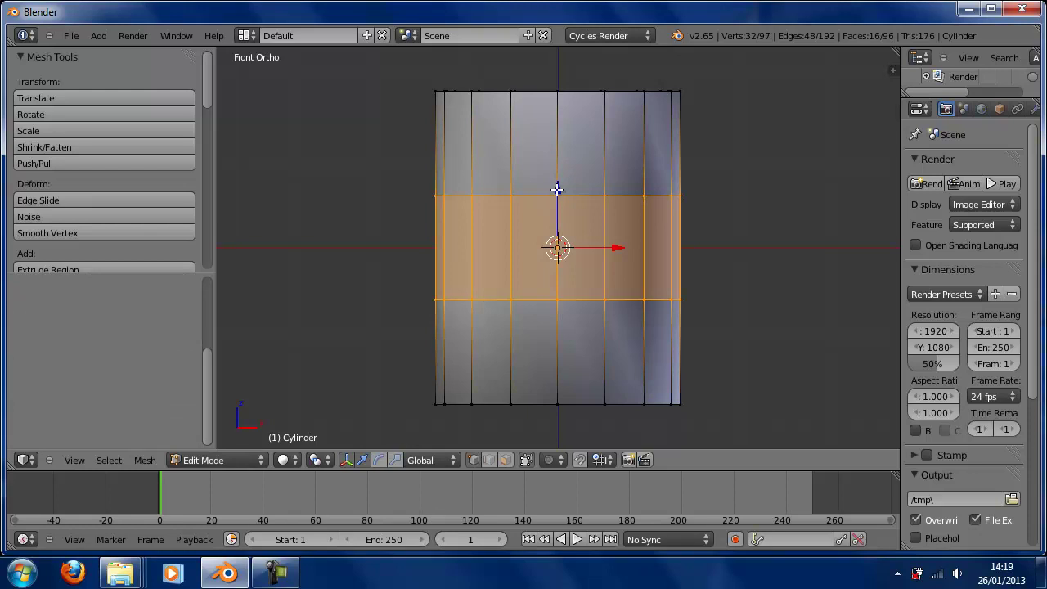
Step: Bring the two edge loops closer together along Z and move them up near the rim
key(s)
key(z)
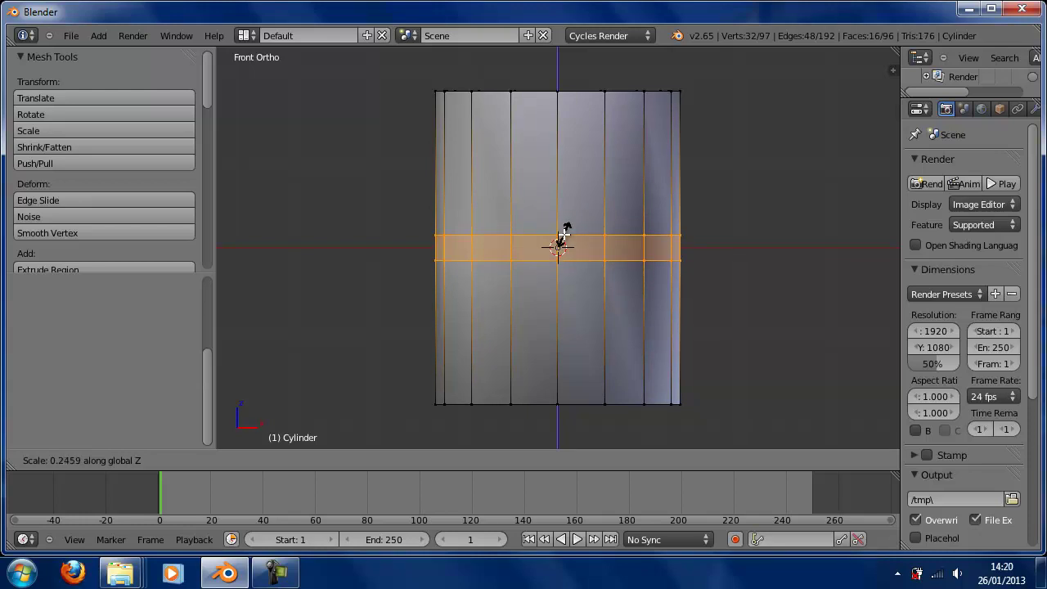
click(576, 224)
drag(556, 190, 548, 97)
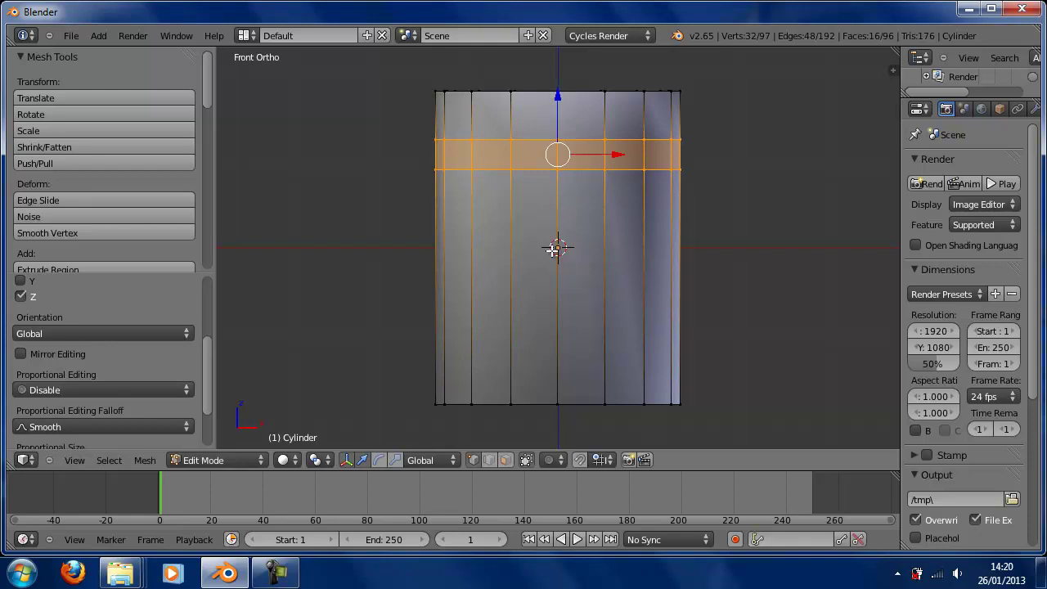
Step: Add two evenly spaced horizontal loop cuts in the tall section below the upper pair of loops
key(a)
key(ctrl+r)
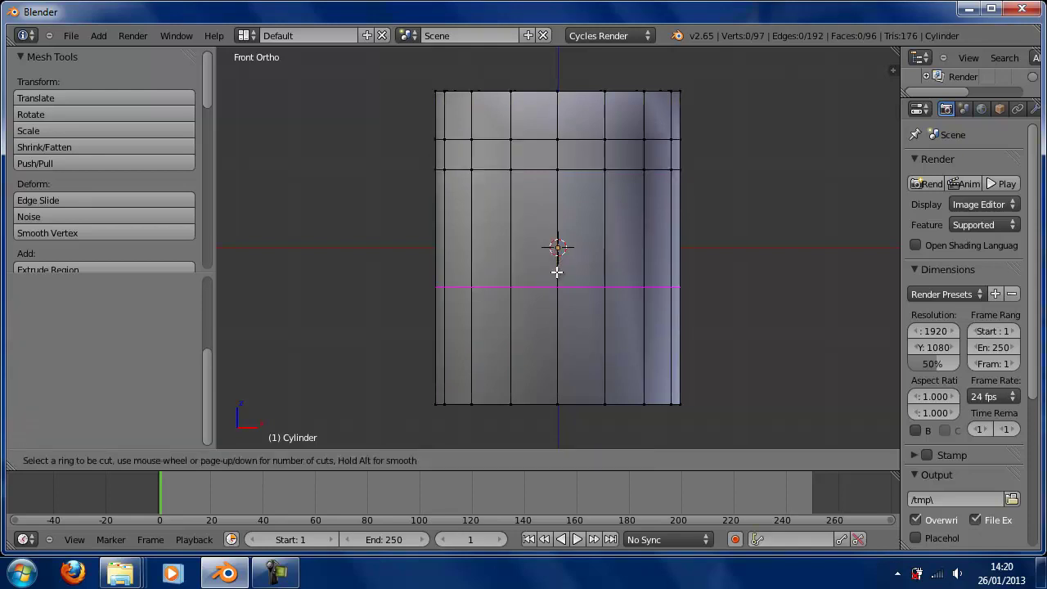
scroll(559, 309, up, 1)
click(559, 309)
right_click(560, 296)
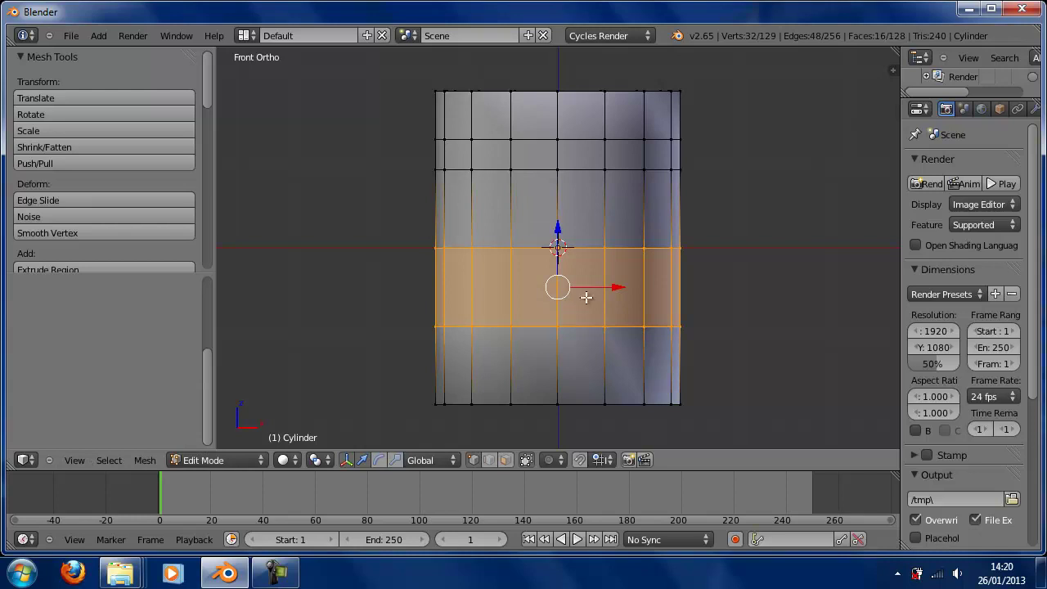
Step: Scale the new loop pair to about 0.39 along Z, move it down near the base, and clear the selection
key(s)
key(z)
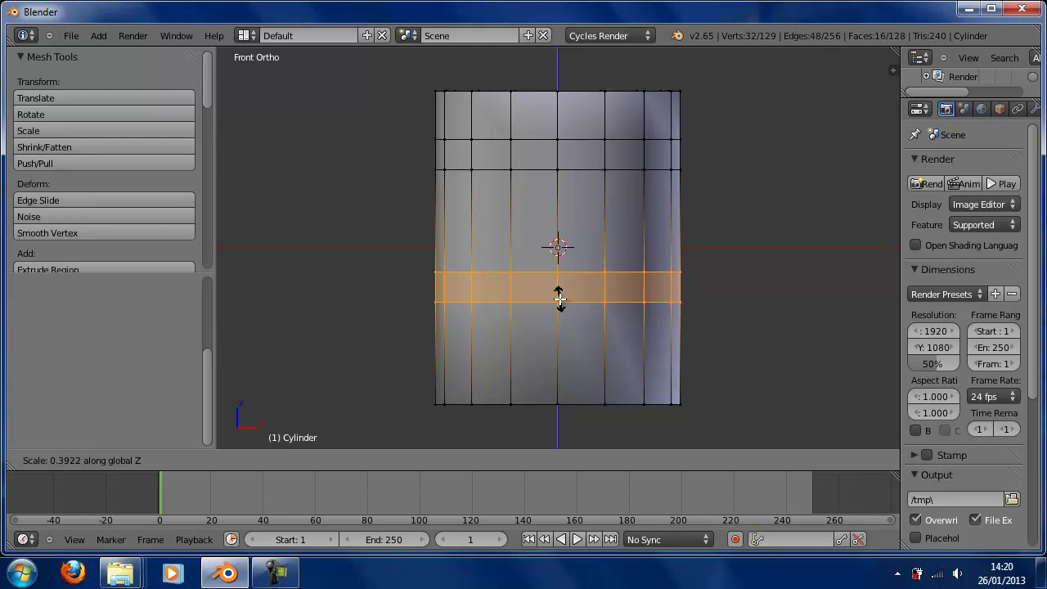
click(559, 298)
drag(558, 231, 560, 271)
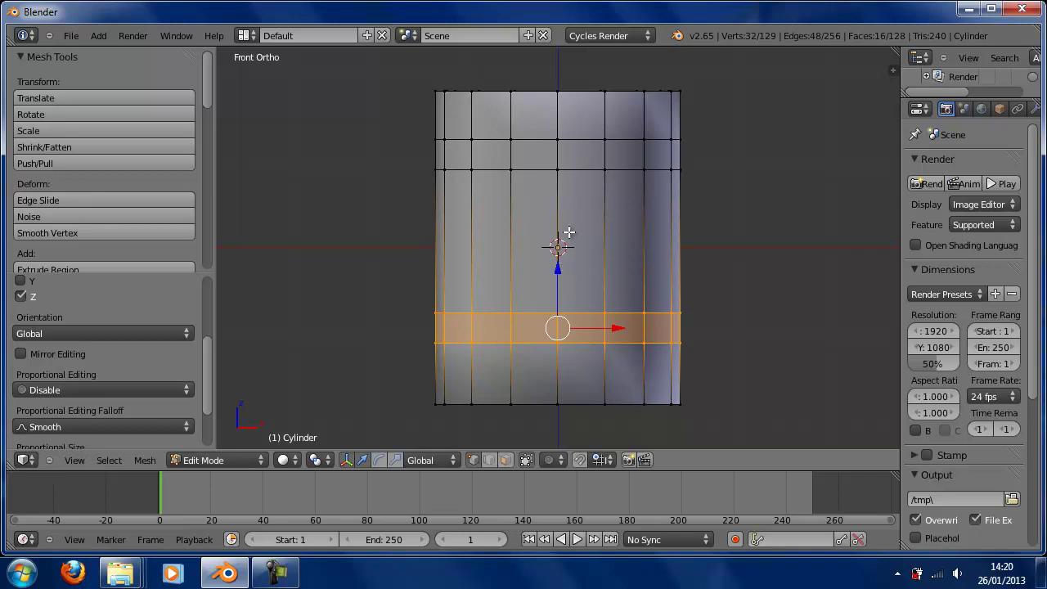
key(a)
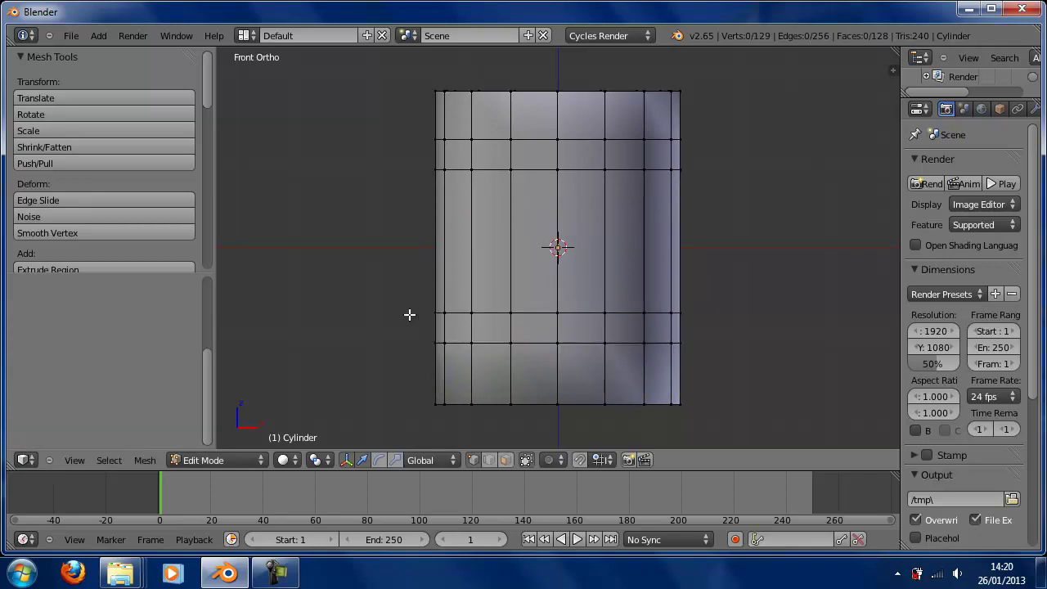
Step: Select the eight vertices enclosing one vertical column of three faces, from the upper band to the lower band
right_click(435, 312)
shift+right_click(436, 346)
shift+right_click(435, 170)
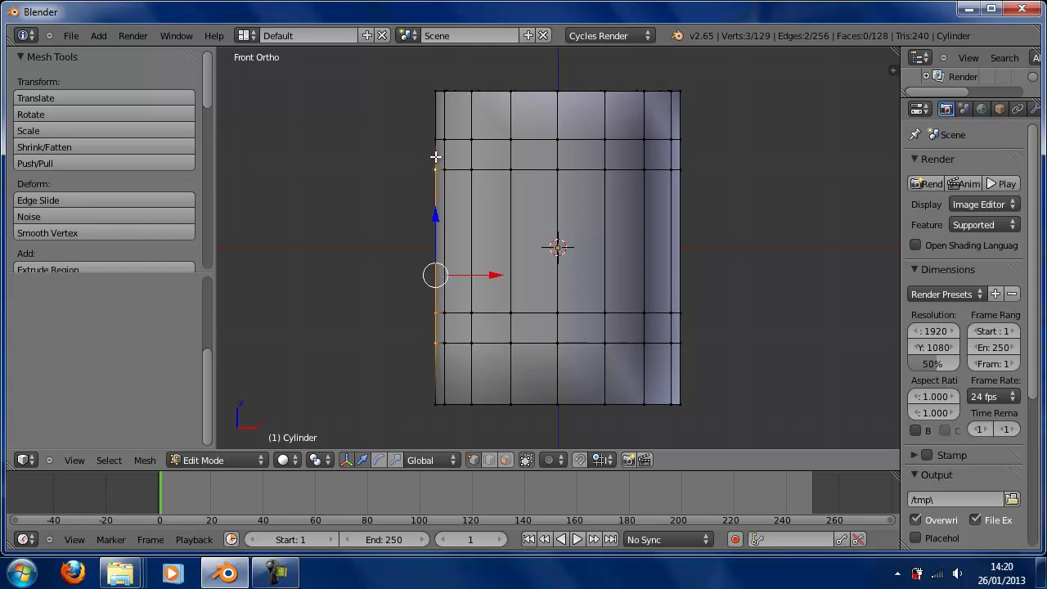
shift+right_click(435, 139)
middle_drag(367, 201, 539, 230)
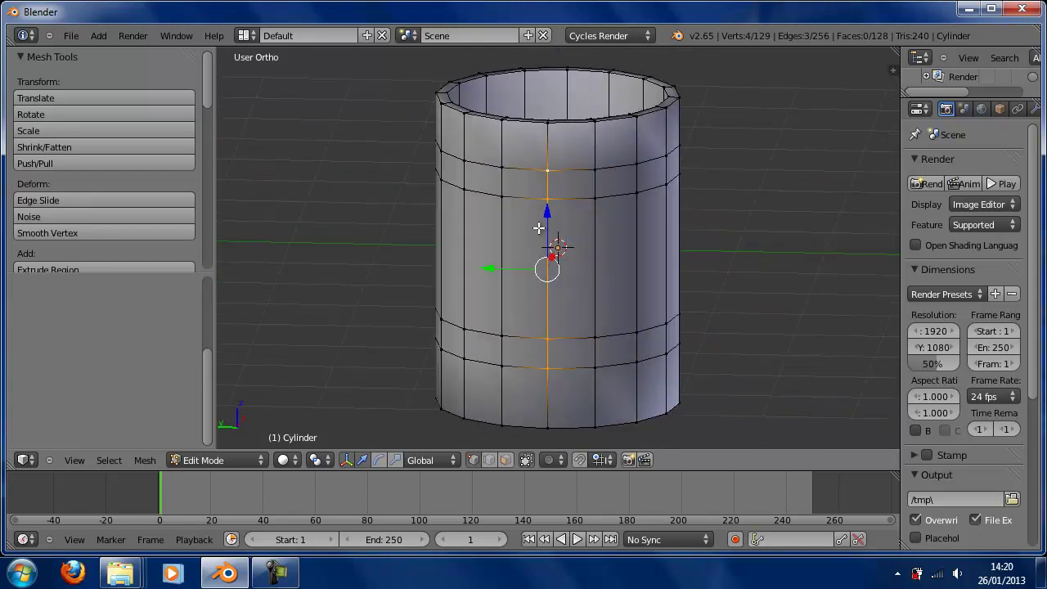
shift+right_click(593, 170)
shift+right_click(593, 197)
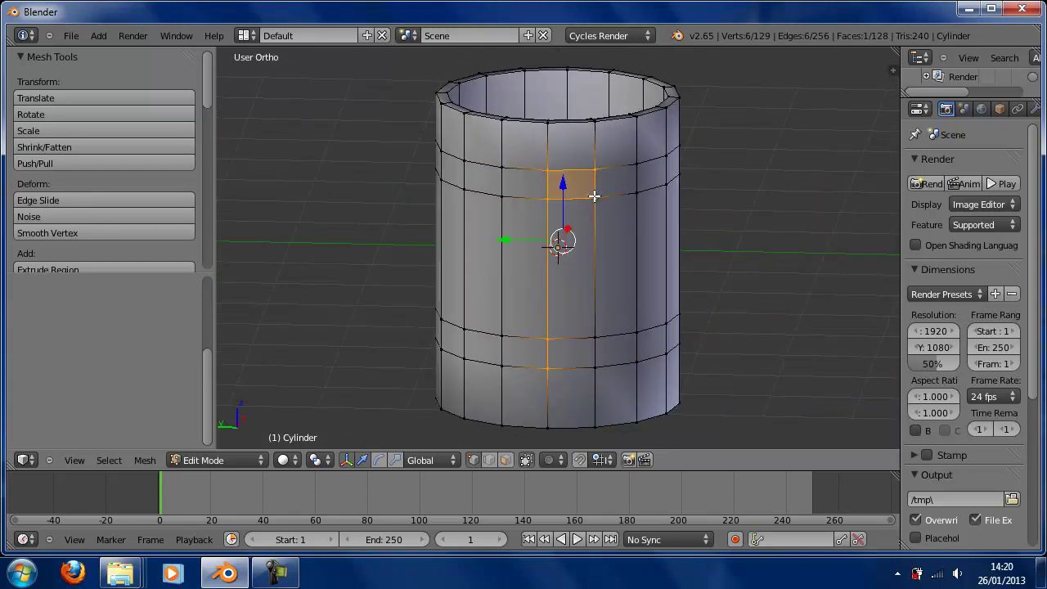
shift+right_click(600, 350)
shift+right_click(596, 368)
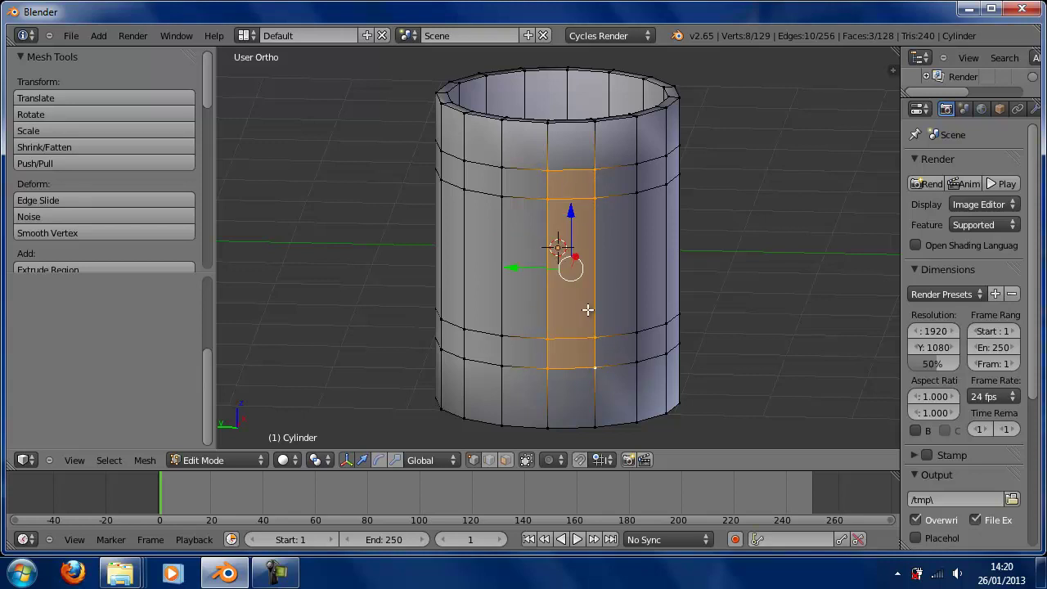
Step: Switch to face selection and deselect faces until only the column's upper-band and lower-band faces remain selected
key(ctrl+Tab)
click(564, 342)
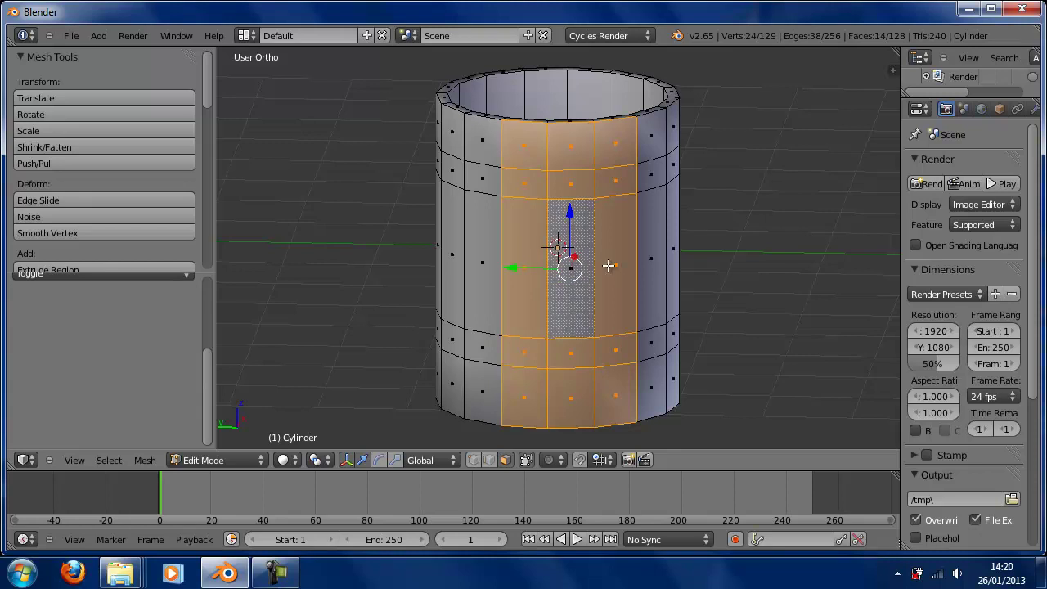
shift+right_click(569, 268)
shift+right_click(613, 186)
shift+right_click(612, 229)
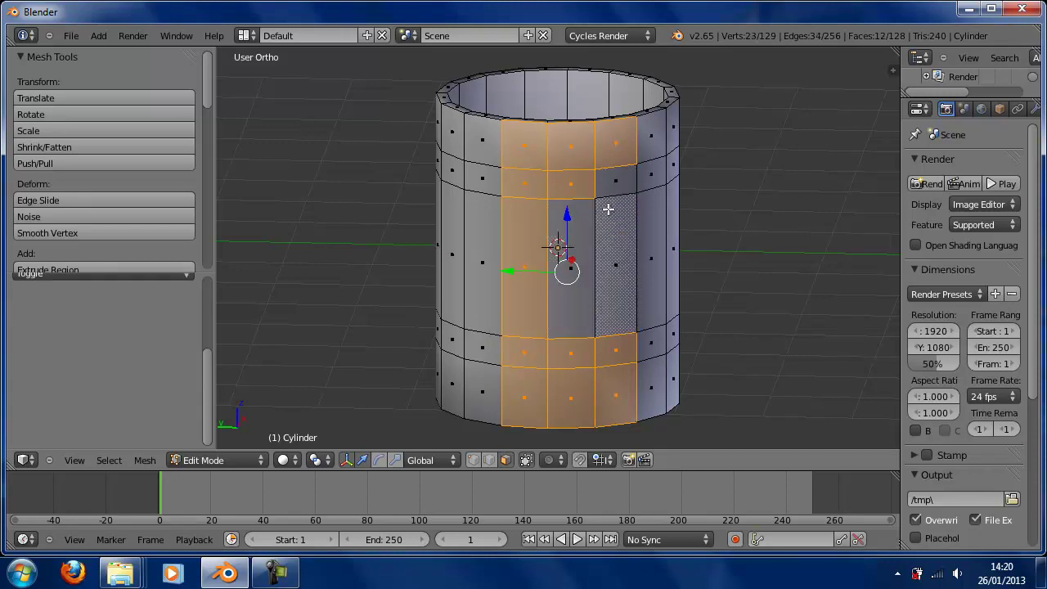
shift+right_click(602, 159)
shift+right_click(589, 147)
shift+right_click(533, 156)
shift+right_click(527, 182)
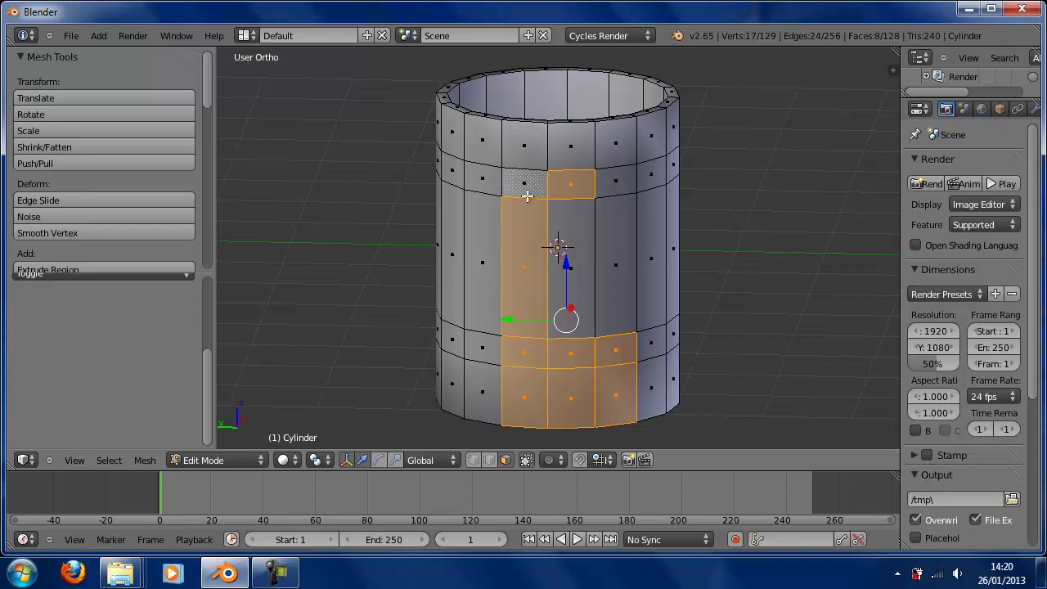
shift+right_click(529, 220)
shift+right_click(528, 360)
shift+right_click(530, 387)
shift+right_click(563, 400)
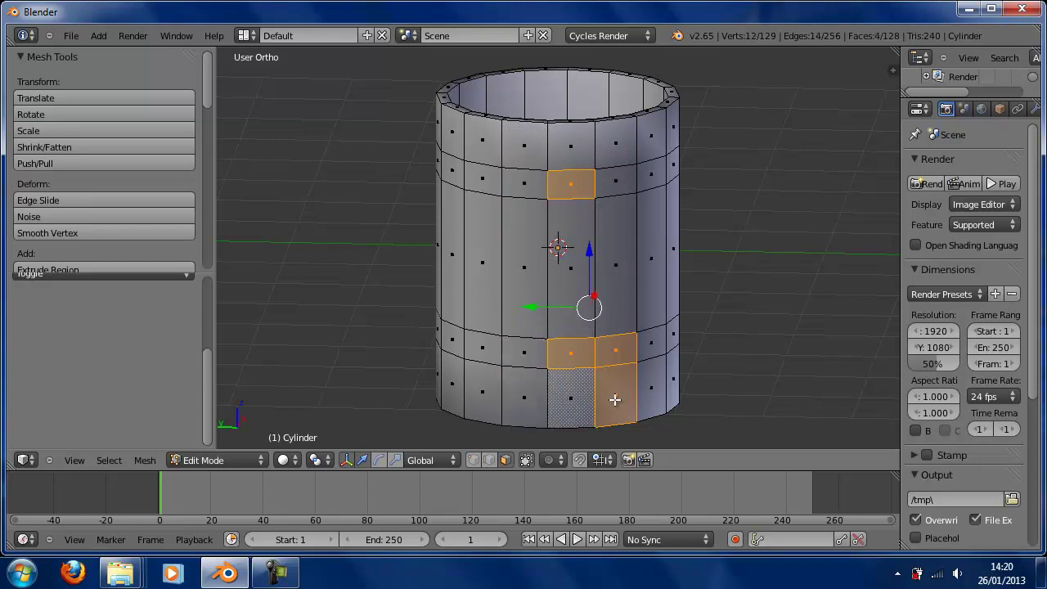
shift+right_click(613, 399)
shift+right_click(618, 357)
Step: Extrude the two selected band faces outward from the mug's side by about 0.98, checking from the front view
middle_drag(737, 278, 602, 266)
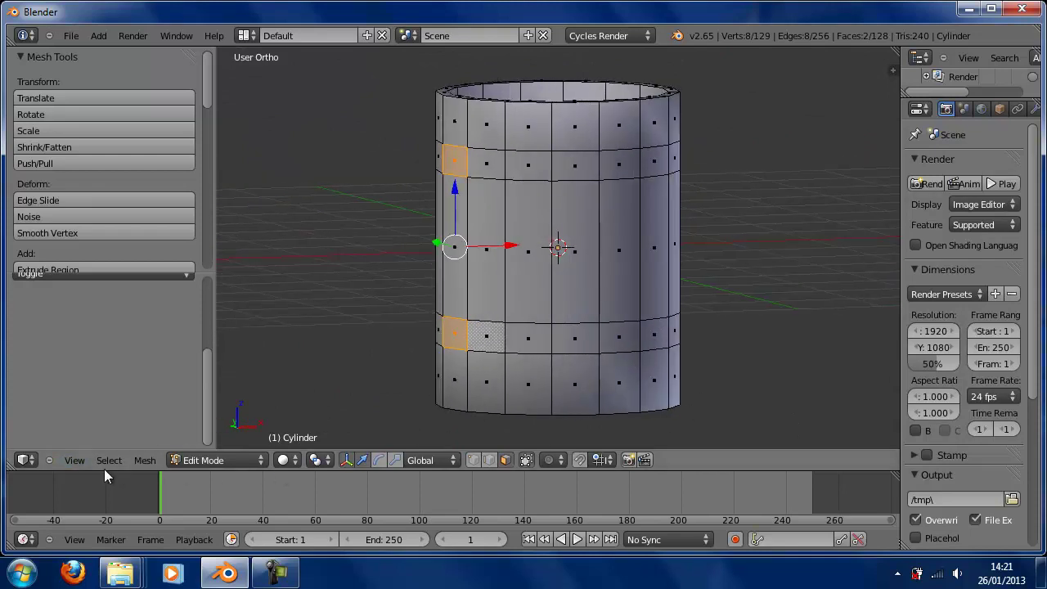
click(78, 461)
click(107, 358)
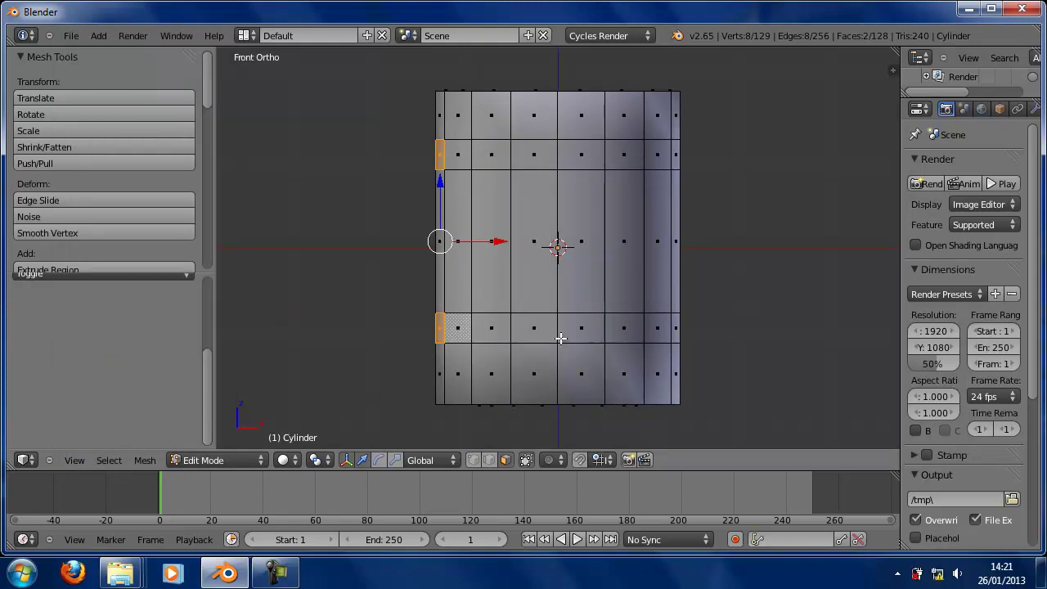
middle_drag(696, 295, 671, 295)
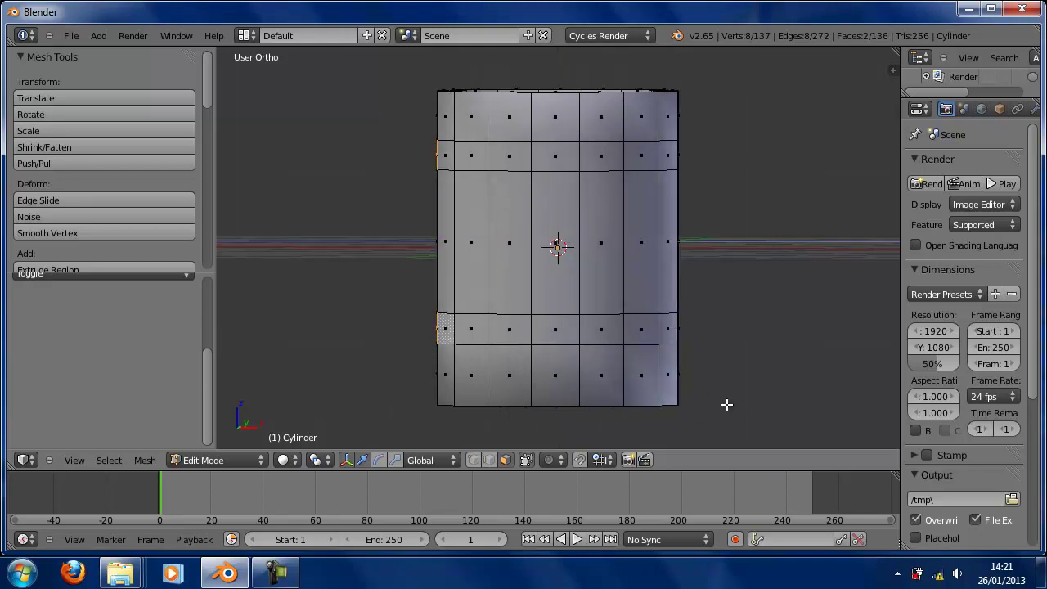
key(e)
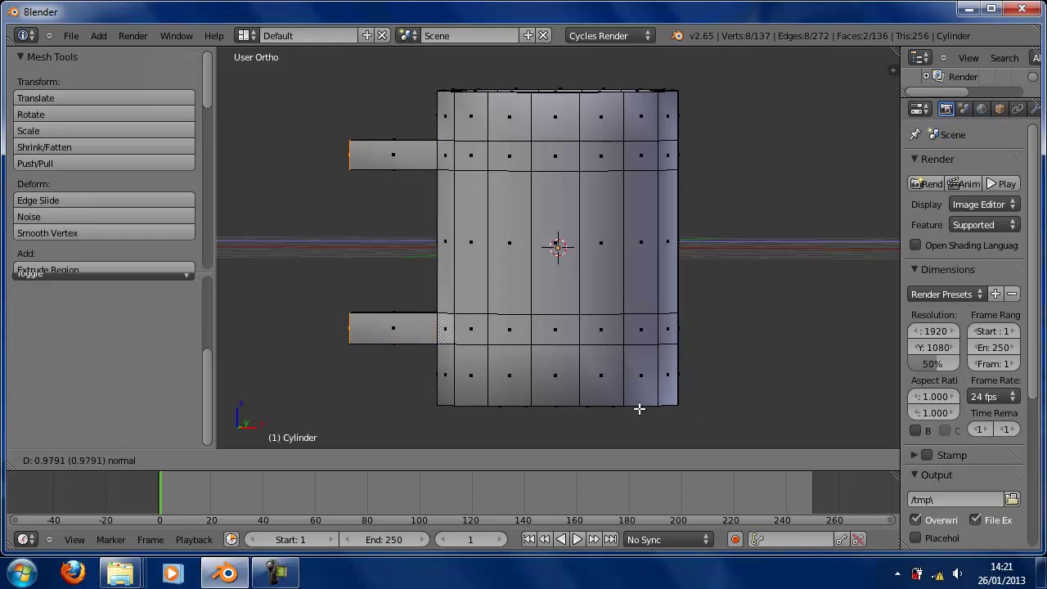
click(640, 409)
mouse_move(381, 283)
middle_down()
mouse_move(489, 299)
mouse_move(731, 285)
mouse_move(701, 332)
mouse_move(409, 304)
mouse_move(378, 285)
middle_up()
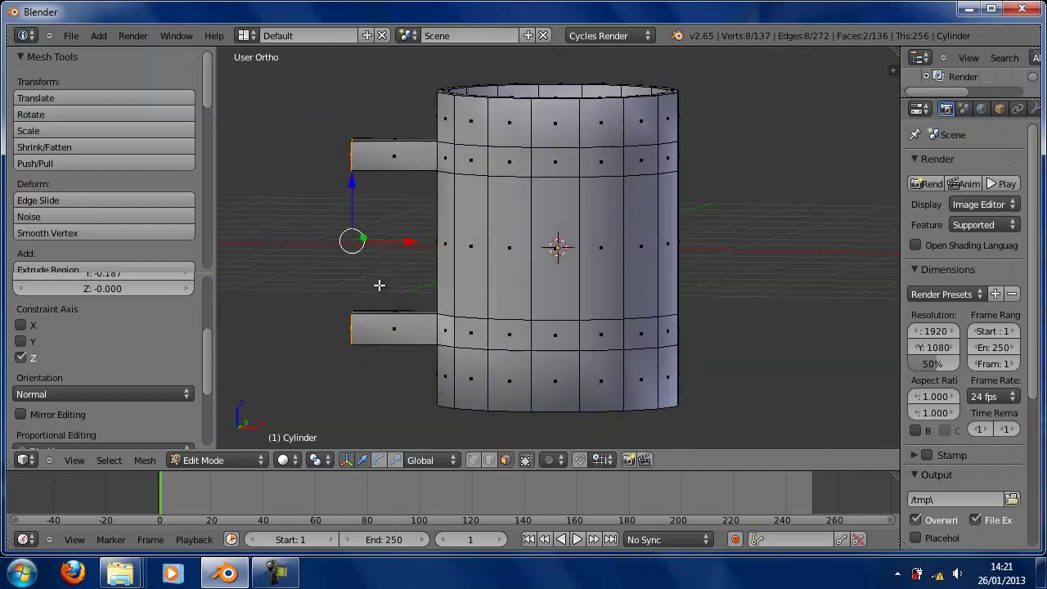
key(s)
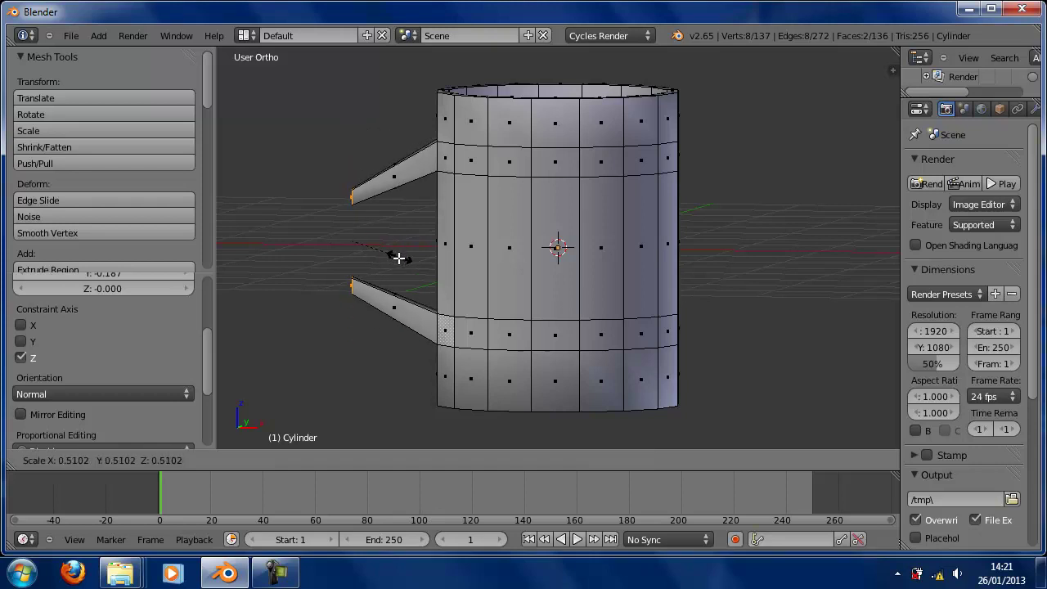
key(Escape)
Step: Lower the upper extrusion's end face and raise the lower one along Z until they almost meet
middle_drag(396, 280, 353, 196)
right_click(351, 162)
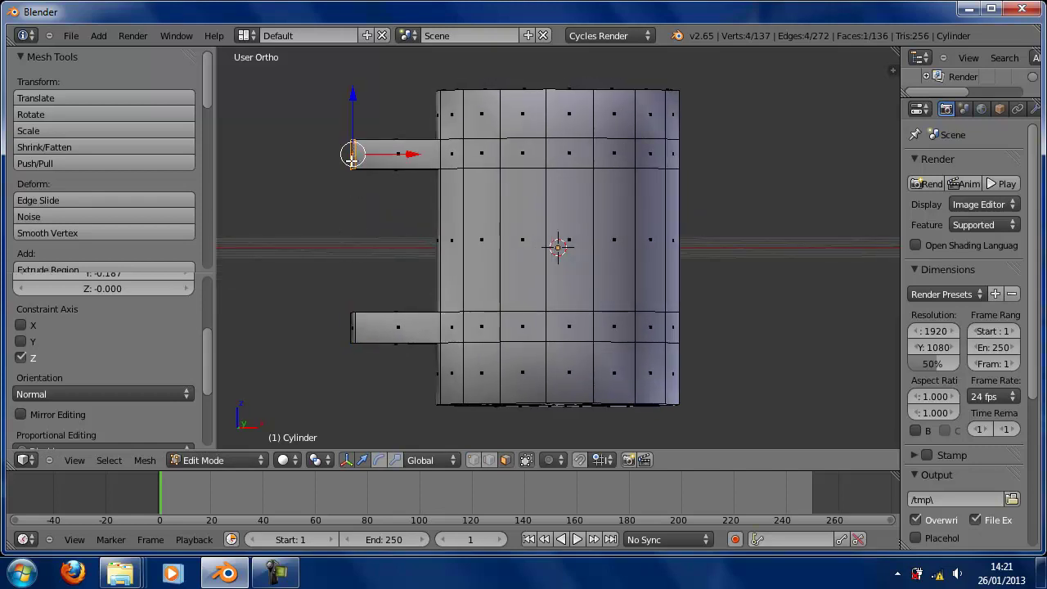
drag(350, 100, 350, 177)
right_click(351, 331)
drag(351, 274, 352, 191)
Step: Delete the end face of the lower handle arm, leaving that arm open
scroll(357, 278, up, 3)
middle_drag(341, 262, 494, 296)
scroll(494, 297, up, 2)
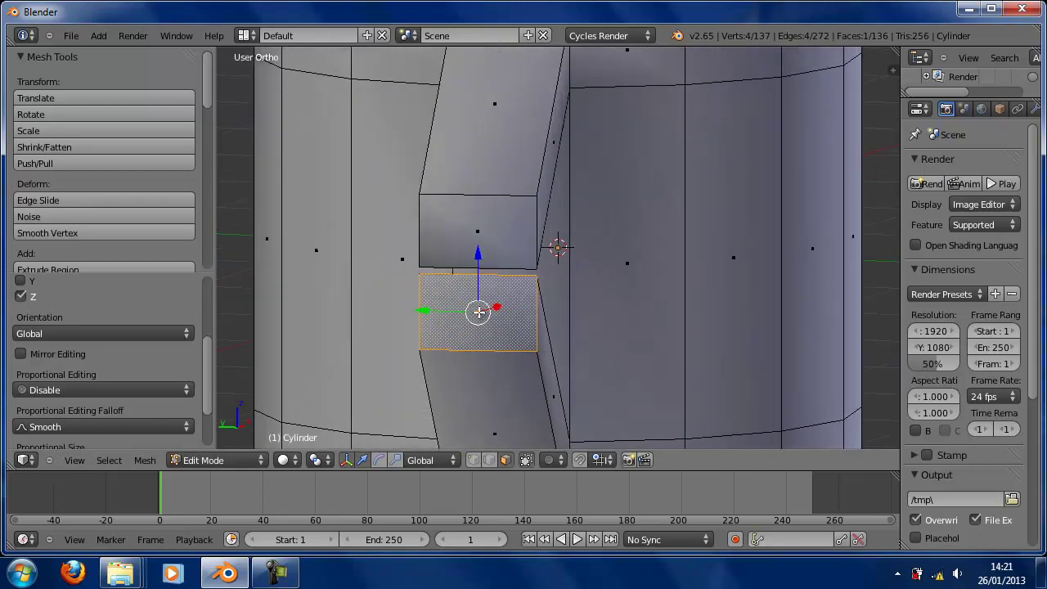
key(x)
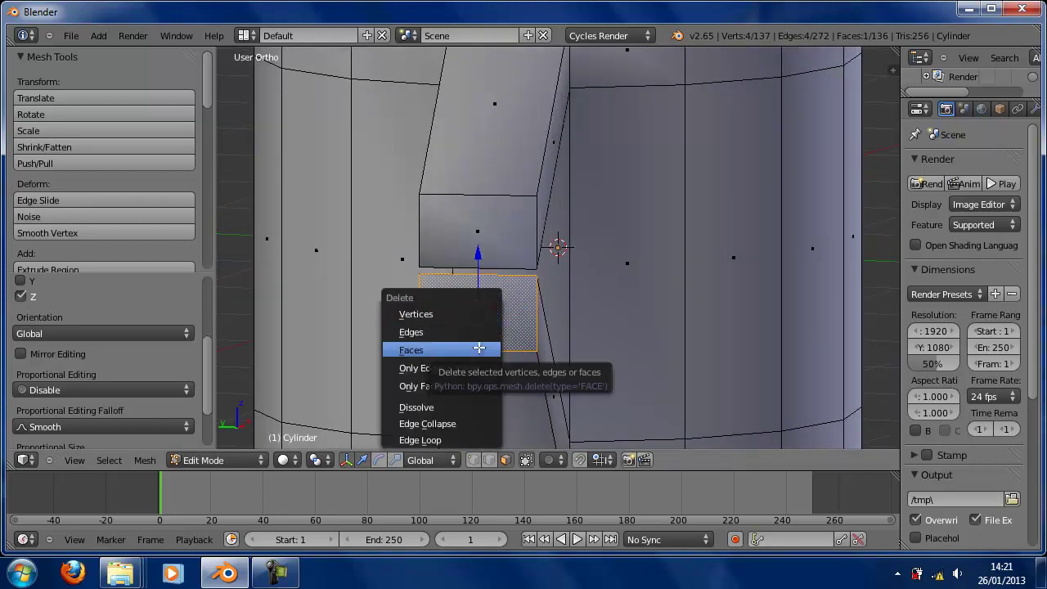
click(479, 348)
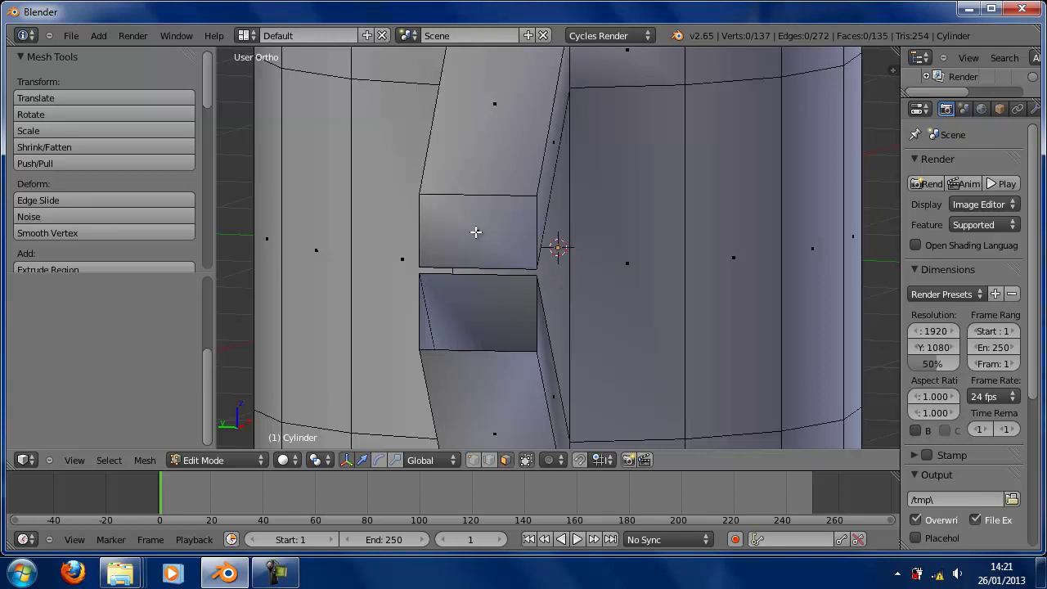
Step: Switch to vertex selection and merge at center the two facing inner corner vertices on the handle arms' negative-Y side
scroll(523, 266, up, 3)
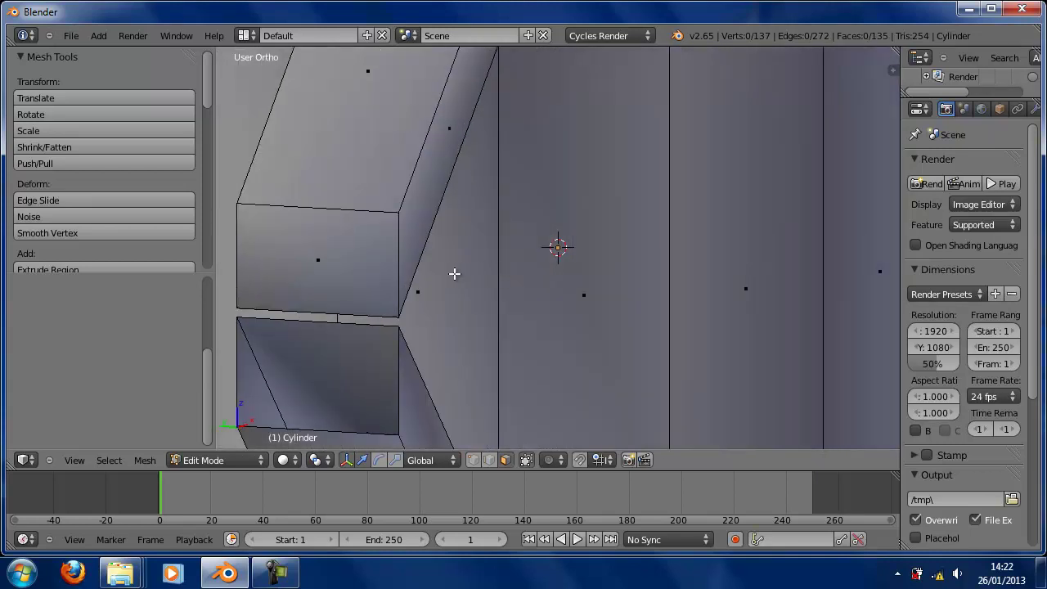
key(ctrl+Tab)
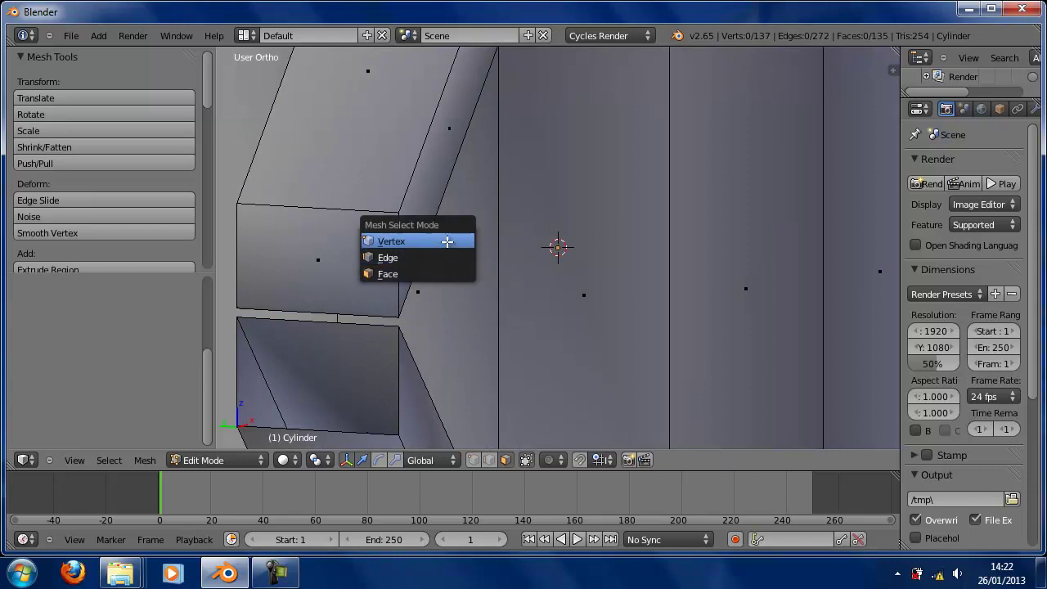
click(447, 241)
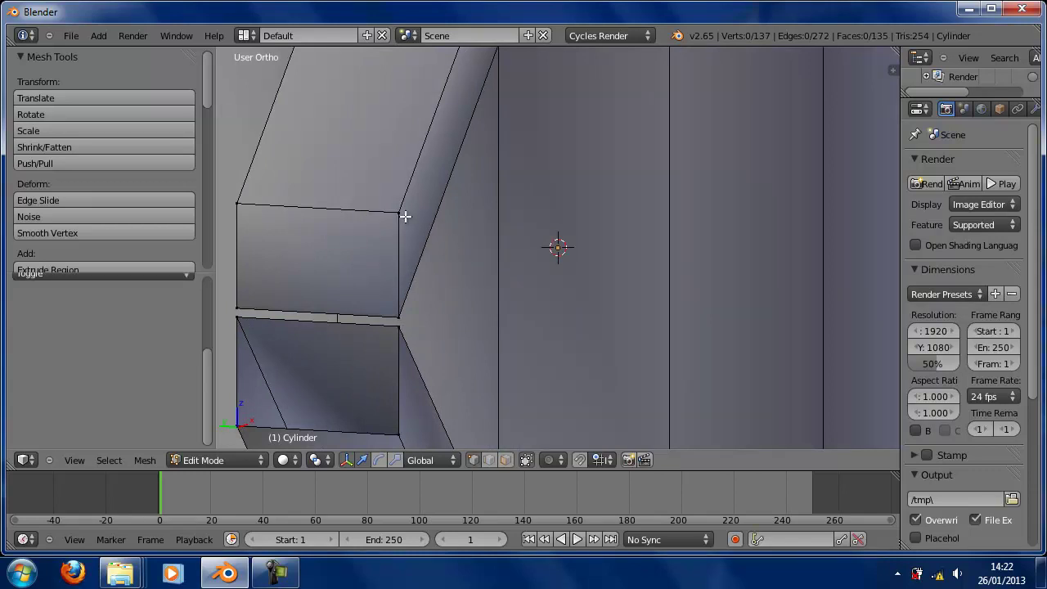
right_click(396, 314)
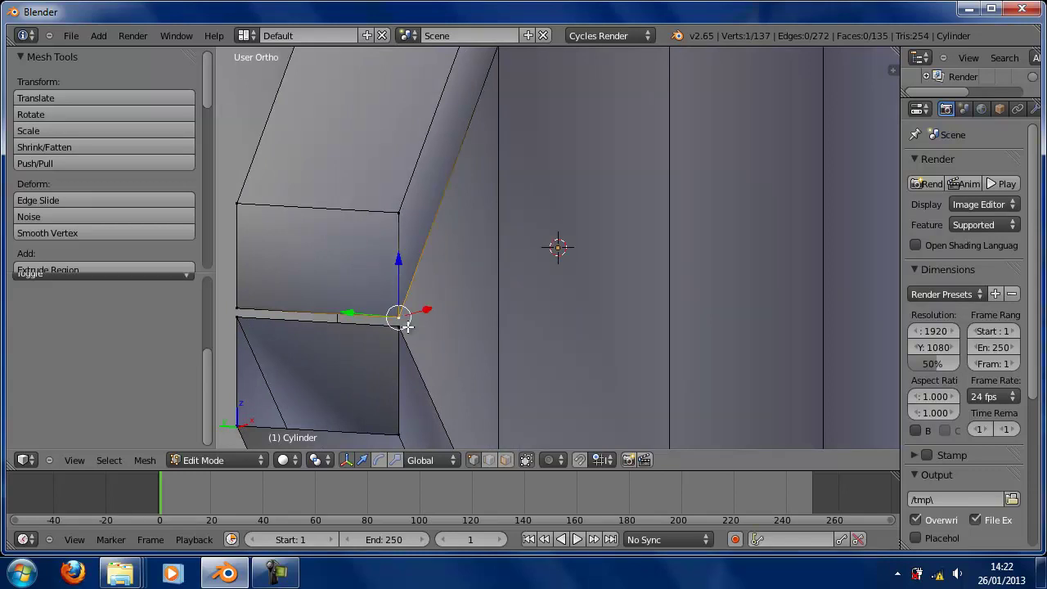
shift+right_click(400, 325)
key(alt+m)
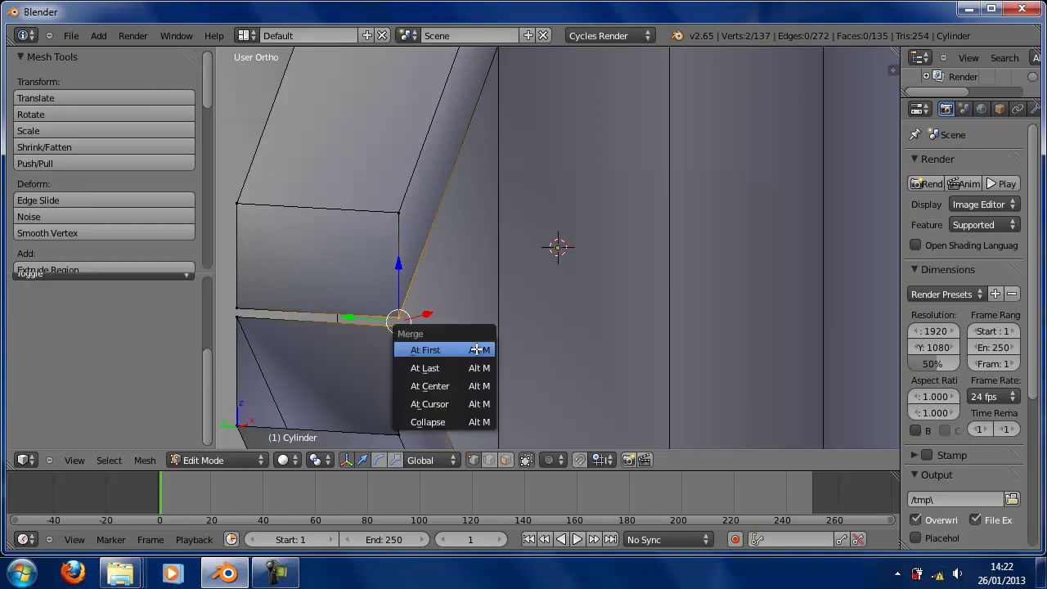
key(Down)
key(Down)
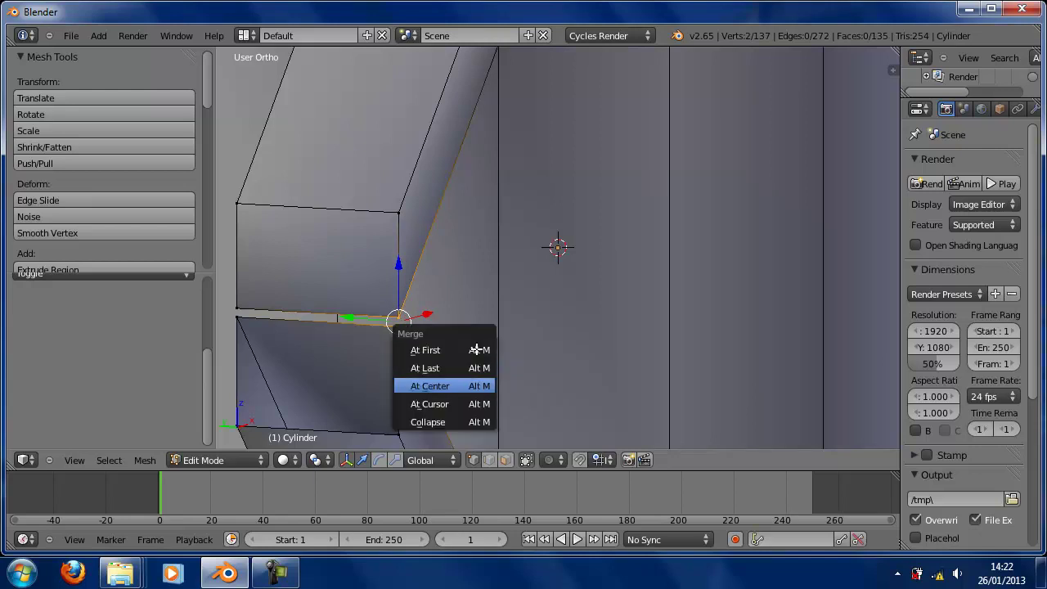
key(Return)
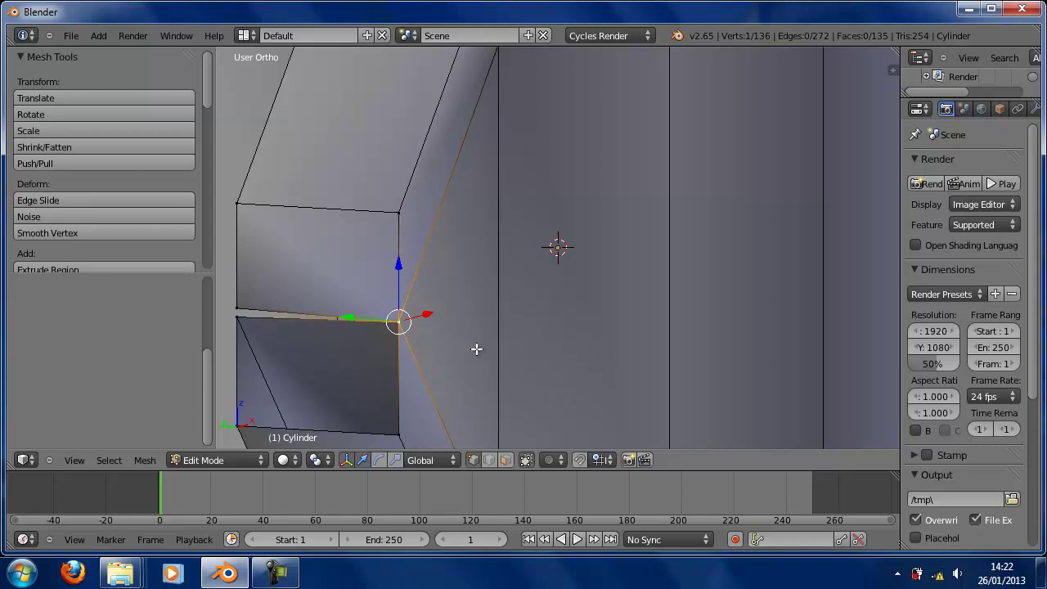
Step: Merge at center the two facing inner corner vertices on the handle arms' positive-Y side
right_click(245, 315)
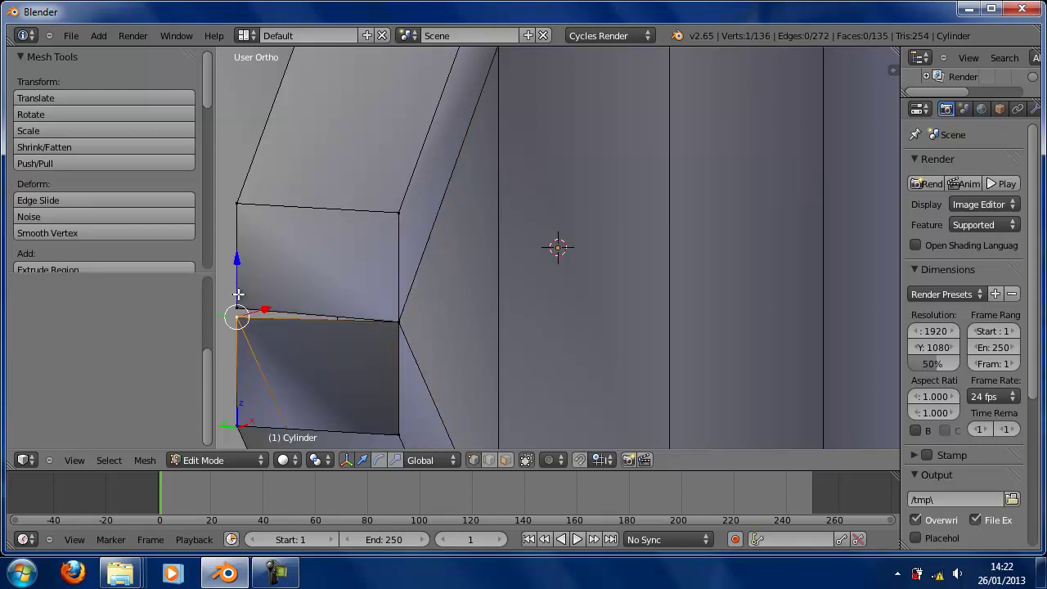
shift+right_click(237, 304)
key(alt+m)
key(Return)
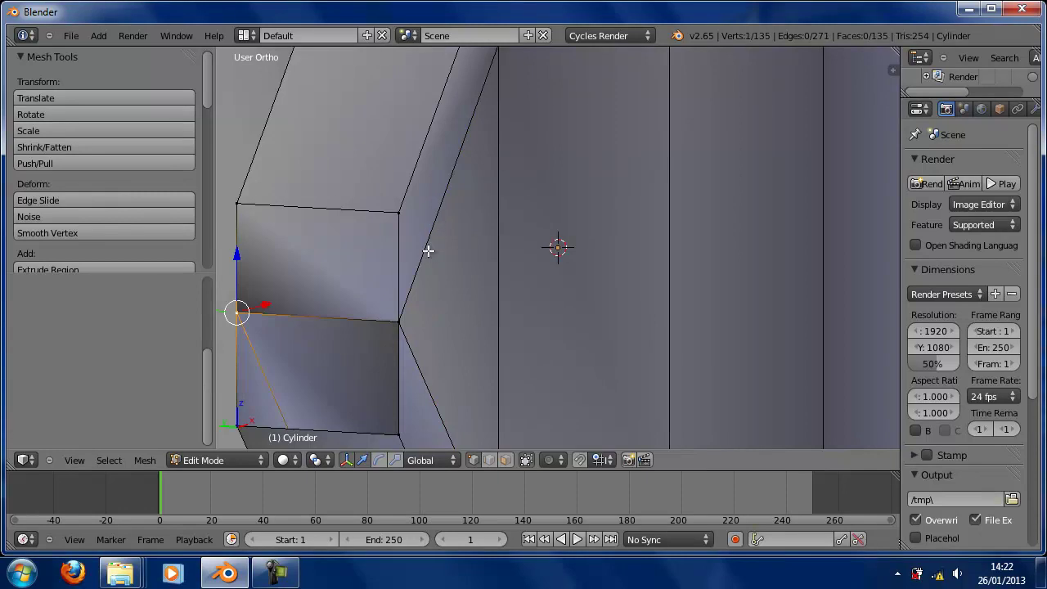
Step: In wireframe, merge the negative-Y upper and lower outer corner vertices at center and pull the merged vertex outward along X
middle_drag(454, 260, 799, 178)
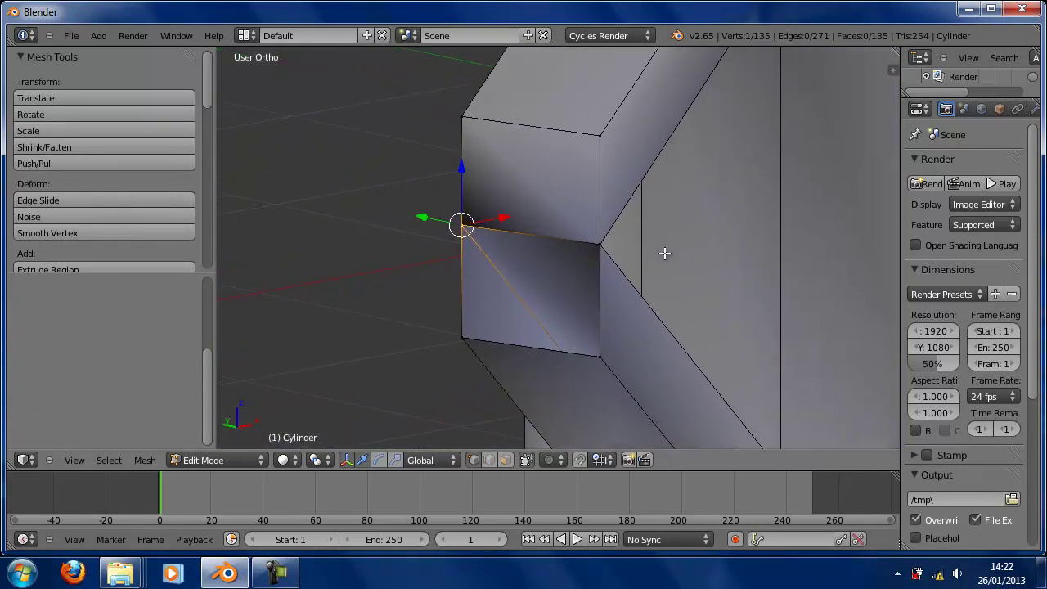
key(z)
middle_drag(662, 233, 744, 220)
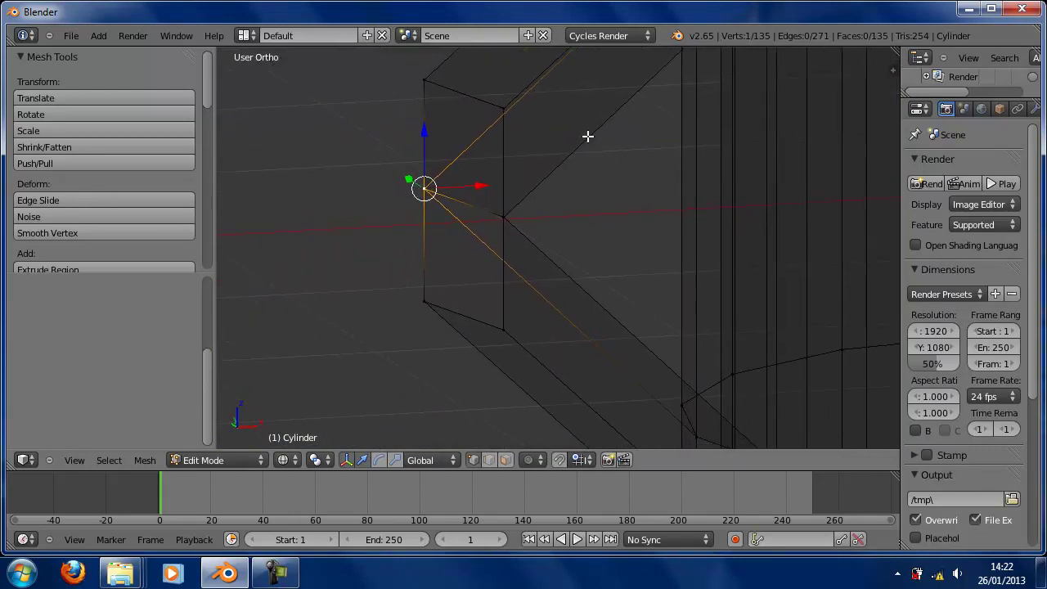
right_click(514, 113)
shift+right_click(506, 326)
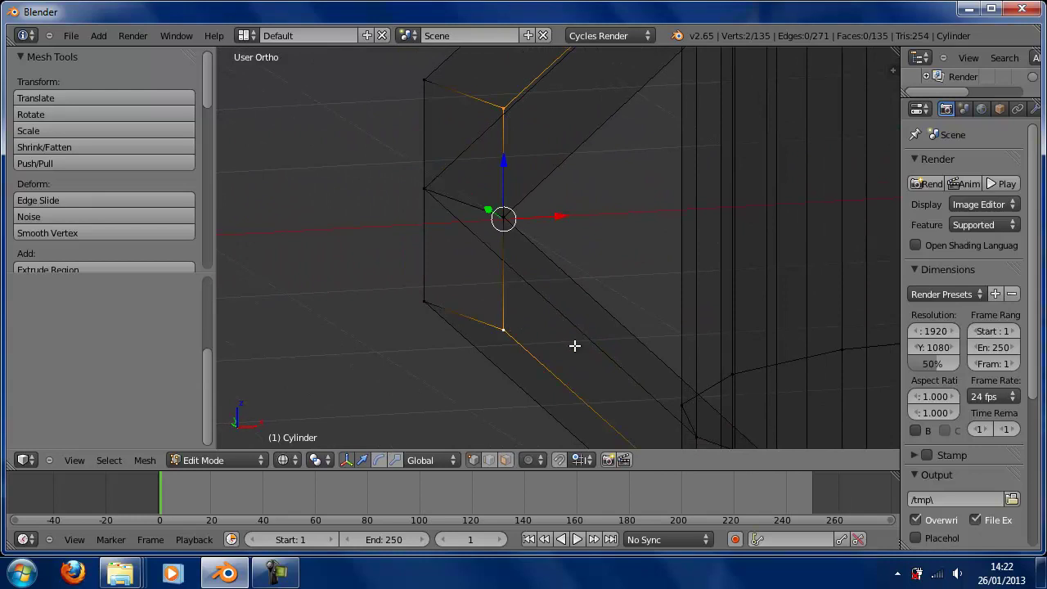
key(alt+m)
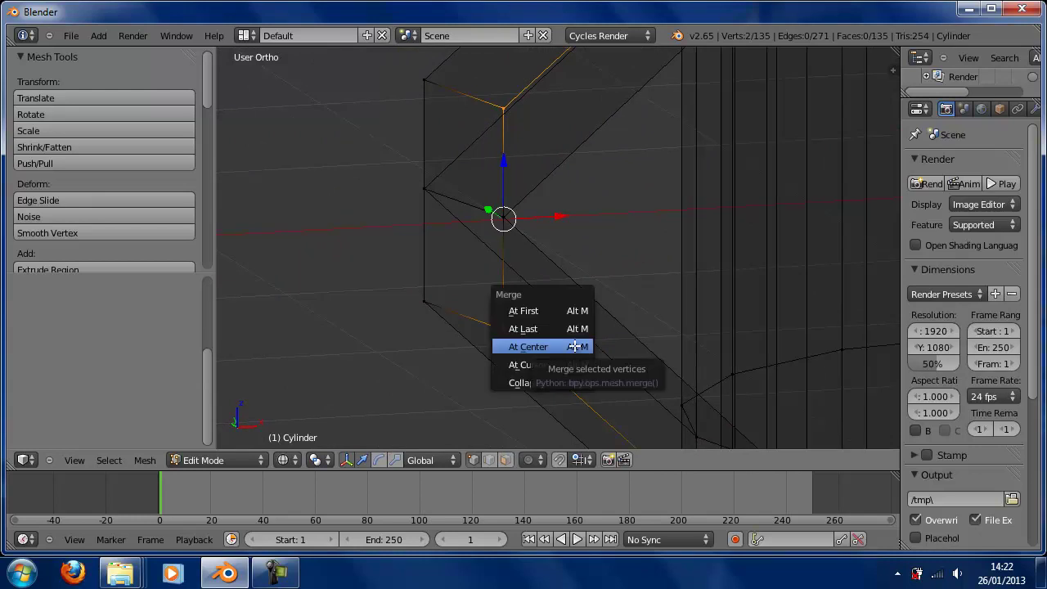
click(575, 347)
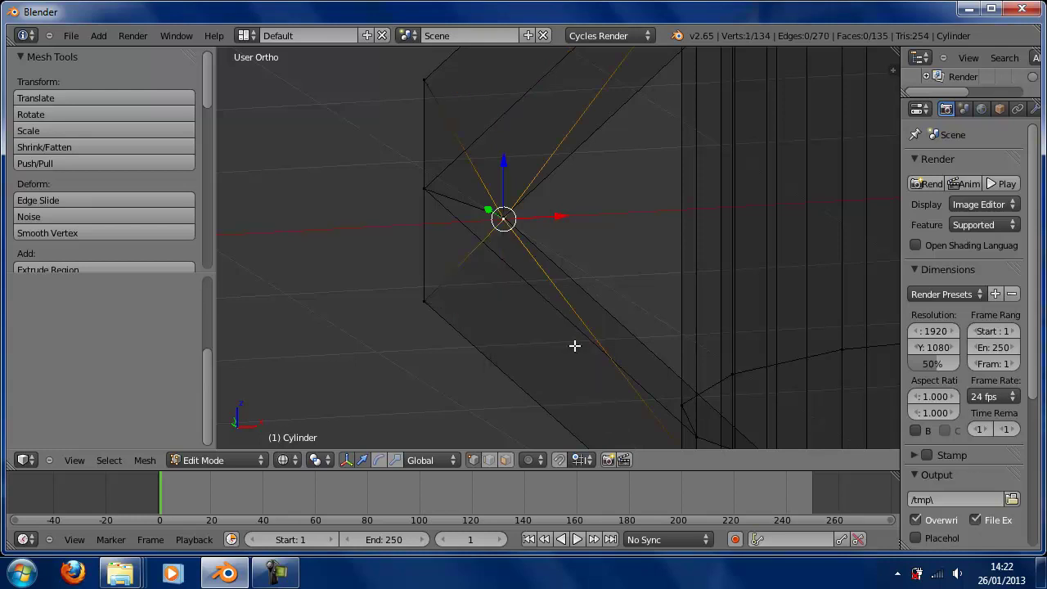
drag(551, 215, 456, 235)
Step: Merge the positive-Y upper and lower outer corner vertices at center and pull the merged vertex outward along X
middle_drag(450, 233, 486, 252)
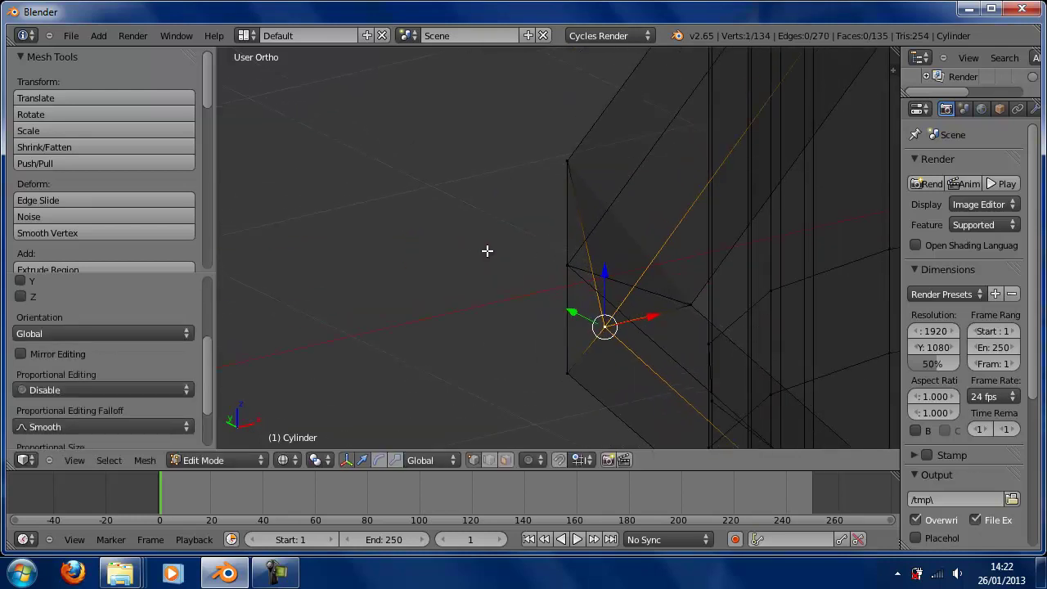
right_click(569, 164)
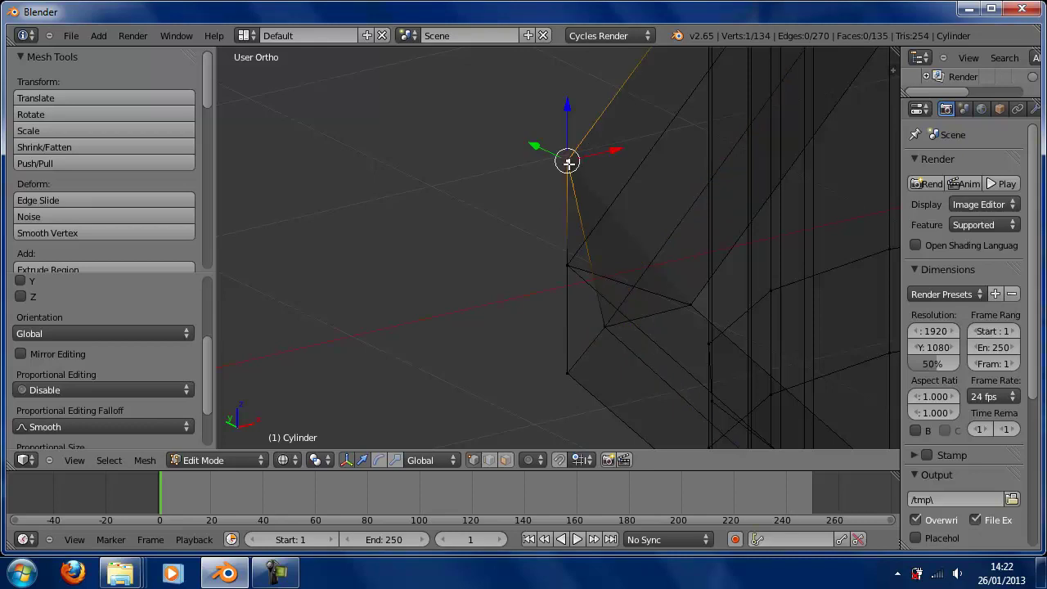
shift+right_click(567, 366)
key(alt+m)
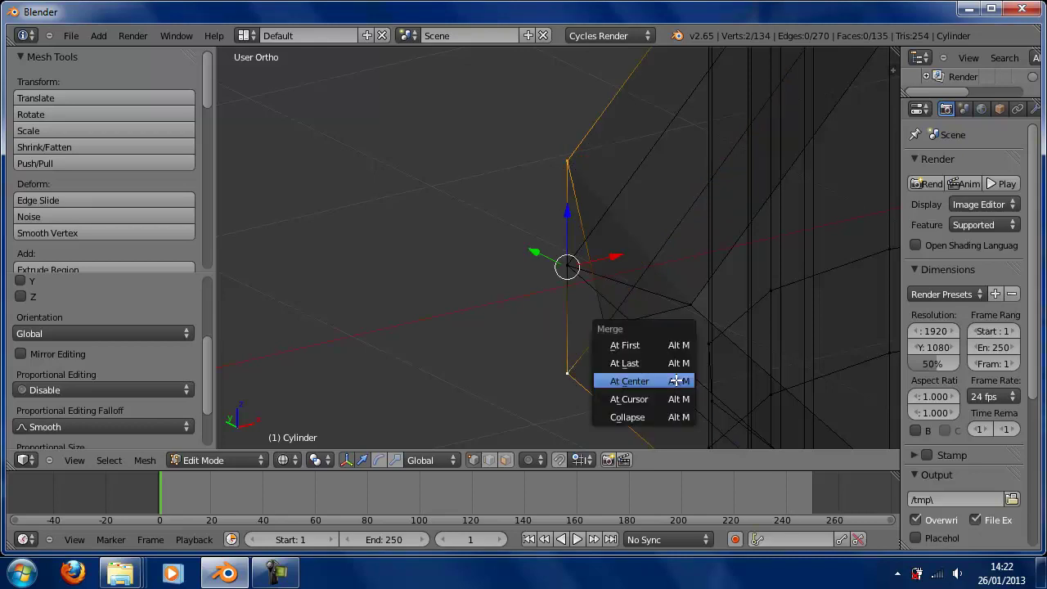
click(675, 379)
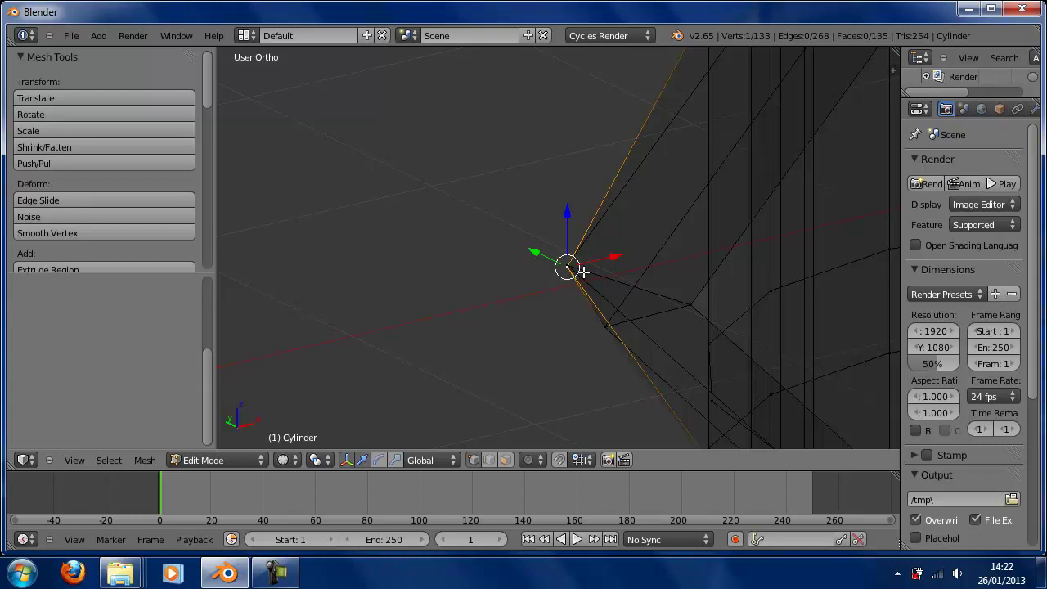
drag(621, 257, 538, 260)
Step: In solid view, select the handle tip's two outer corner vertices and move them about -0.09 along global Y
mouse_move(537, 260)
middle_down()
mouse_move(656, 292)
mouse_move(729, 257)
mouse_move(761, 197)
mouse_move(690, 234)
mouse_move(558, 238)
mouse_move(477, 217)
mouse_move(441, 223)
mouse_move(529, 237)
mouse_move(717, 237)
mouse_move(607, 225)
middle_up()
scroll(661, 285, down, 5)
key(z)
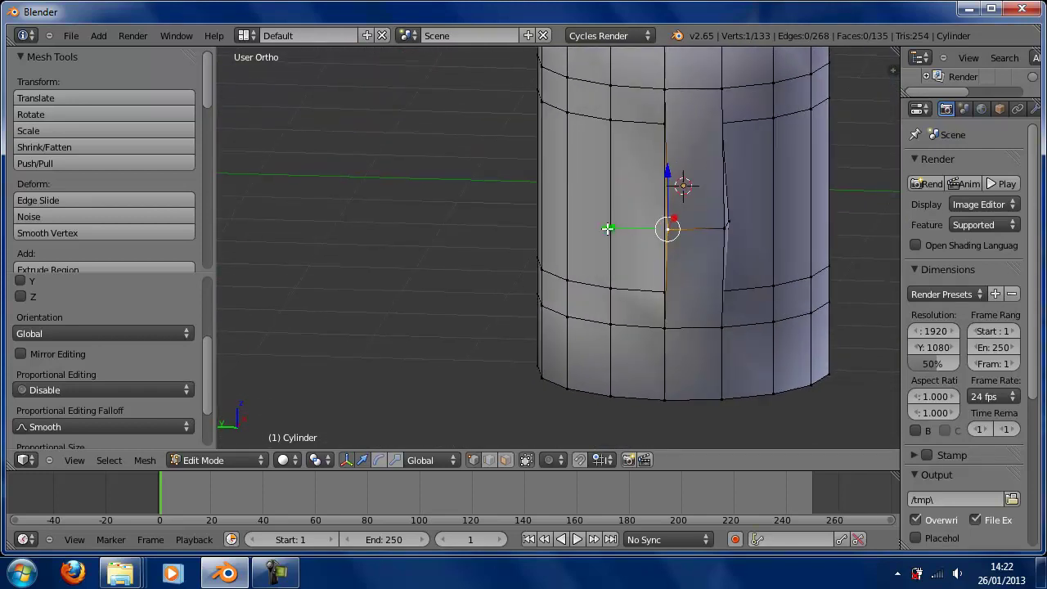
shift+right_click(716, 230)
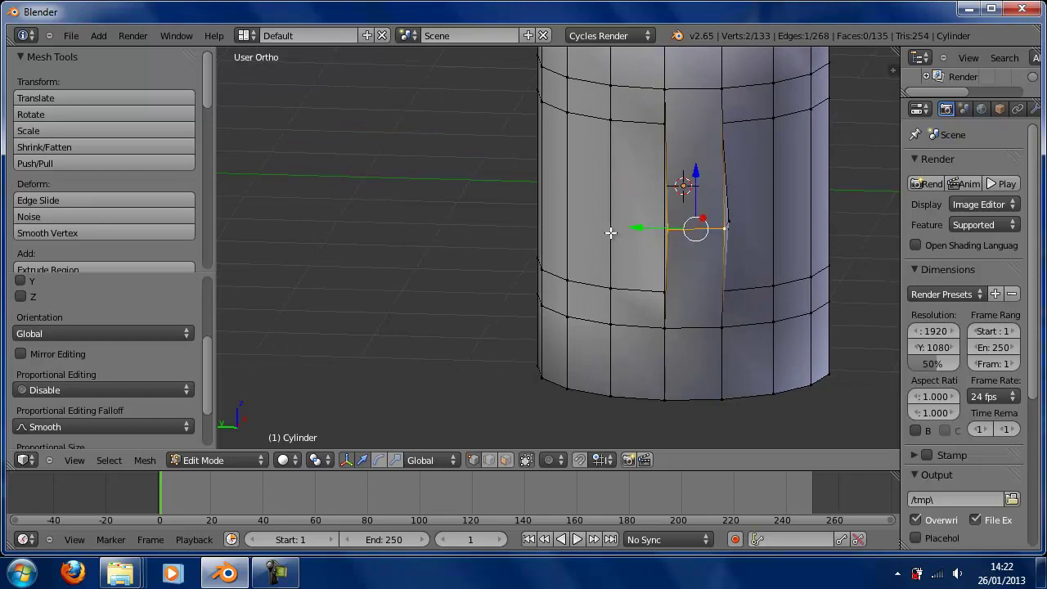
key(g)
key(y)
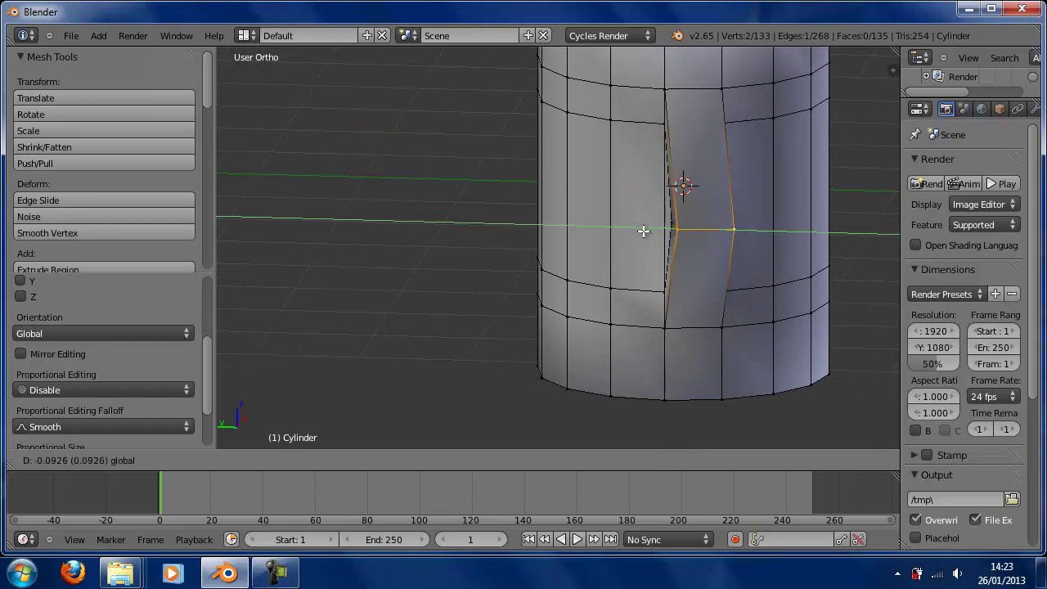
click(643, 229)
Step: Return to Object Mode and set the mug's shading to flat
middle_drag(730, 244, 628, 234)
scroll(627, 234, up, 1)
scroll(652, 236, up, 3)
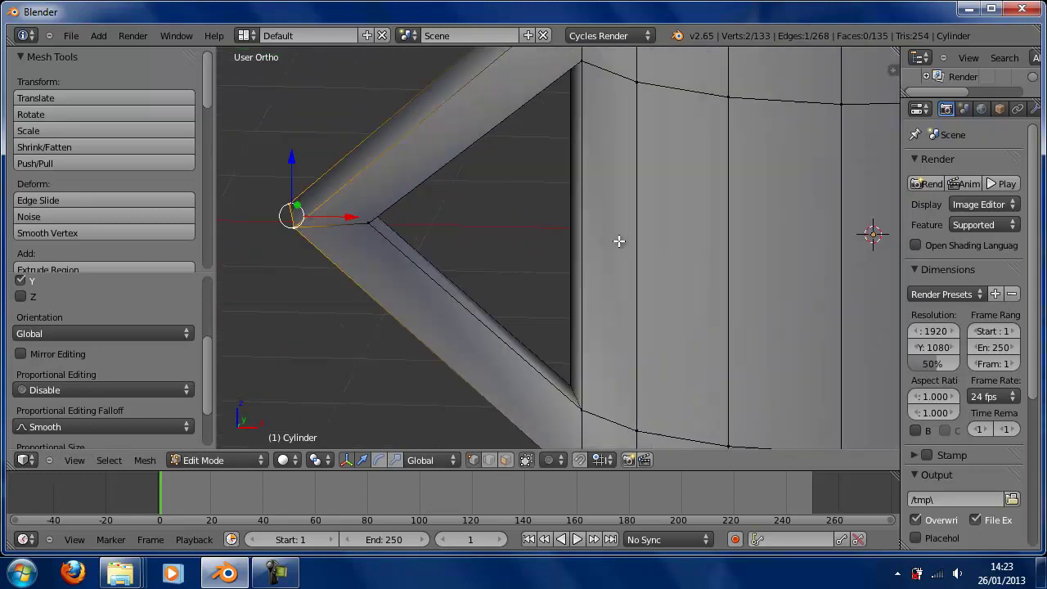
scroll(621, 235, down, 4)
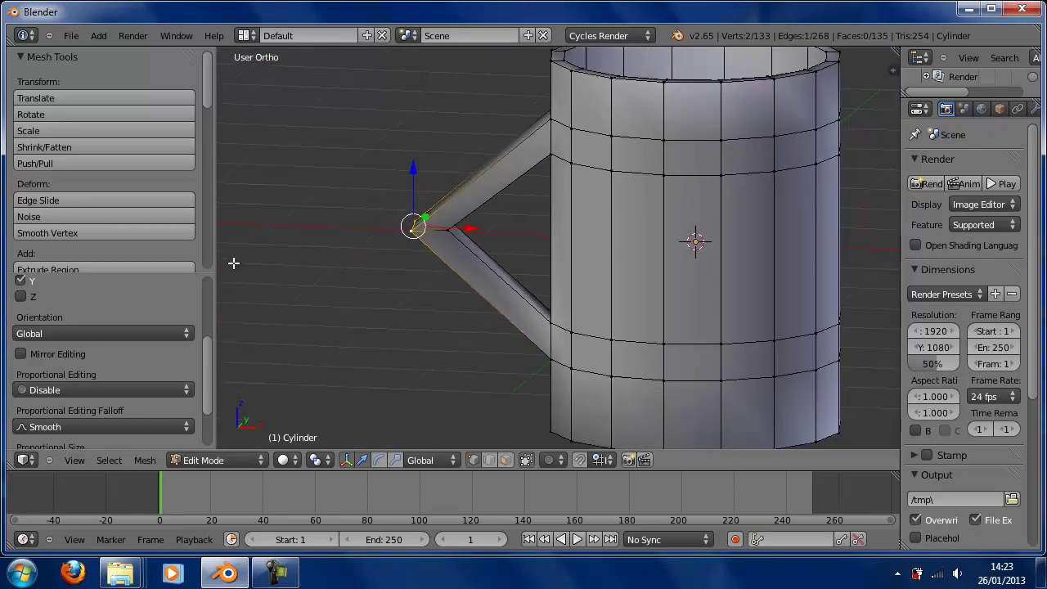
scroll(128, 260, down, 4)
scroll(128, 214, down, 3)
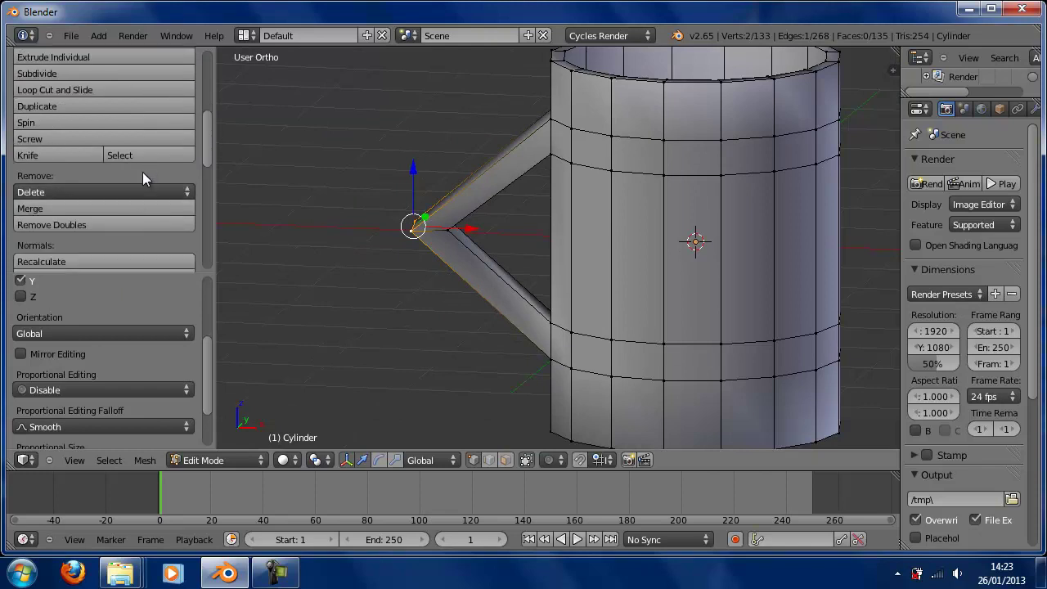
scroll(172, 175, down, 2)
scroll(167, 180, up, 5)
scroll(174, 194, down, 10)
scroll(175, 207, down, 1)
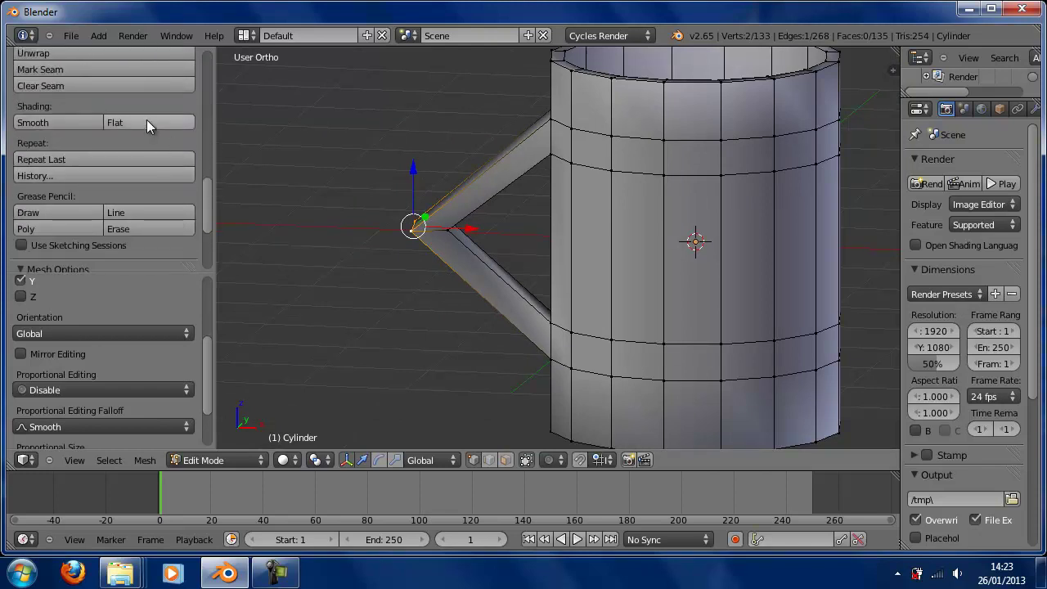
right_click(147, 120)
key(Escape)
key(Tab)
scroll(172, 192, up, 5)
click(166, 191)
Step: Switch to wireframe display, re-enter Edit Mode and clear the vertex selection
middle_drag(549, 215, 589, 219)
scroll(601, 227, up, 5)
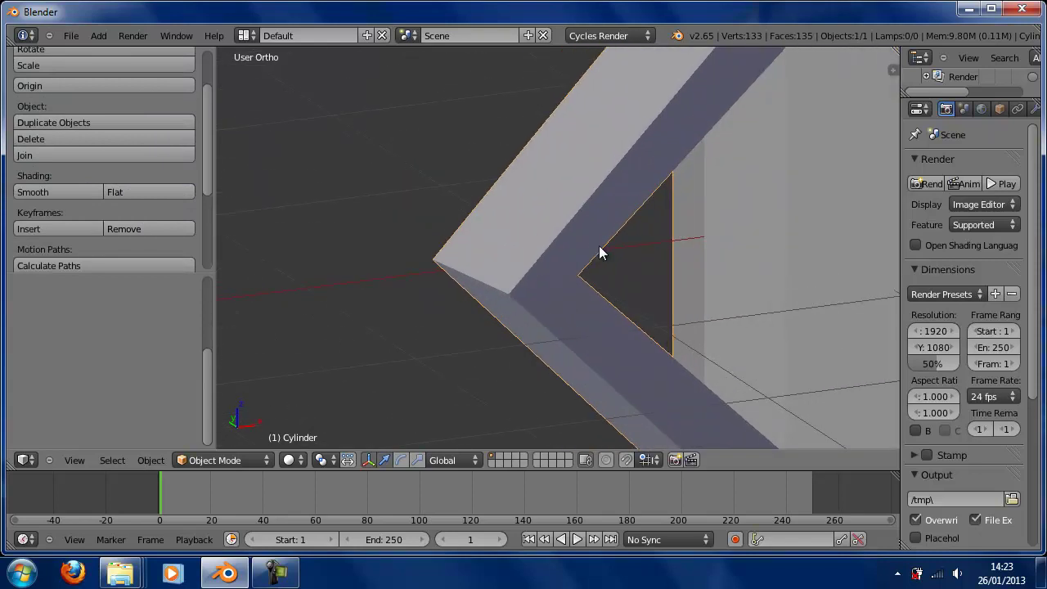
key(z)
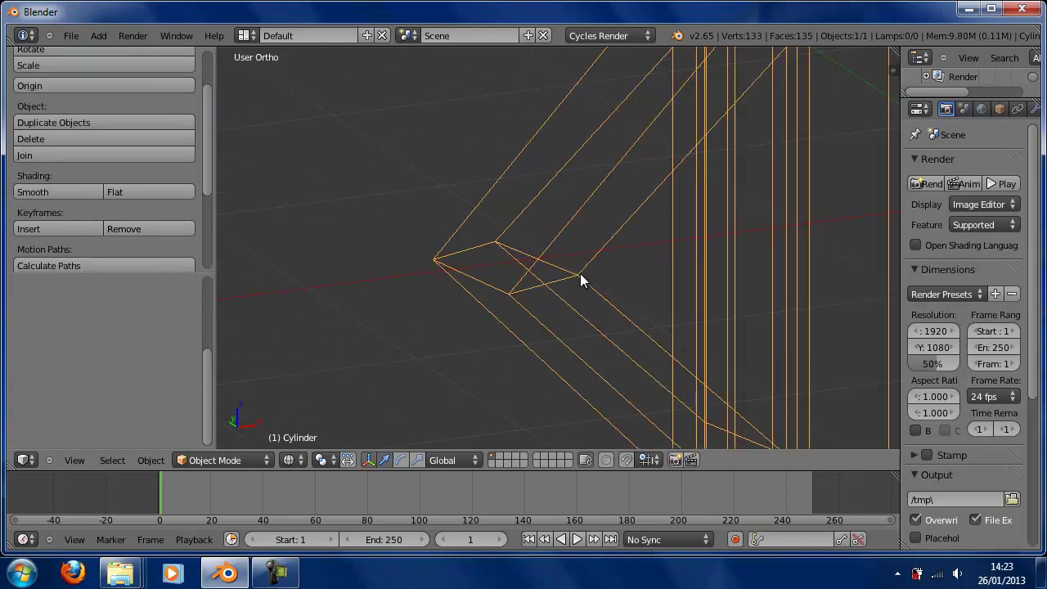
key(Tab)
middle_drag(581, 278, 732, 276)
scroll(636, 279, down, 6)
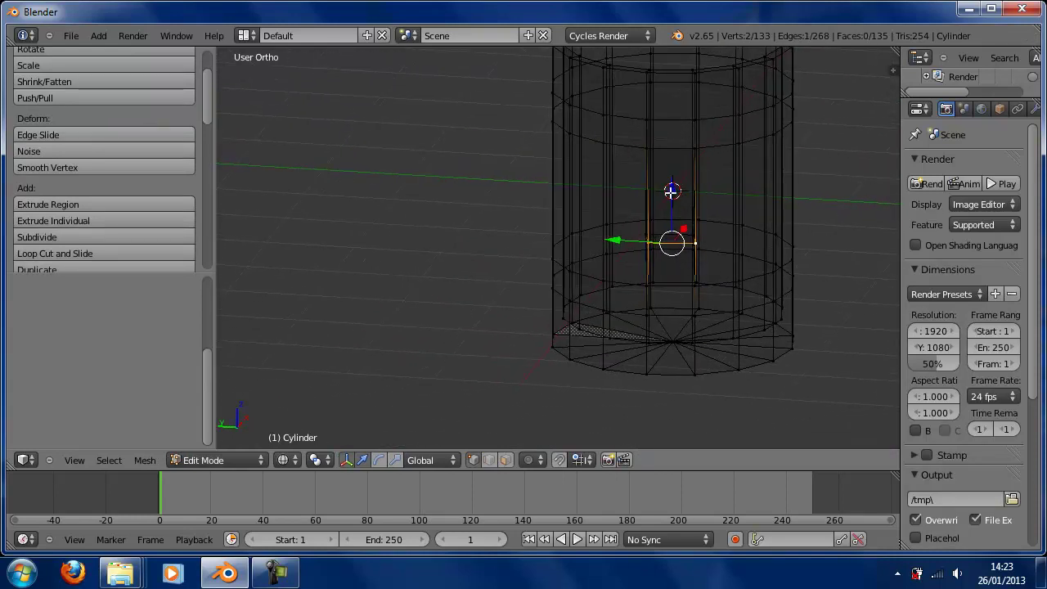
key(a)
Step: Select the two inner corner vertices at the handle's elbow, move them slightly toward the mug body along X, and deselect
middle_drag(669, 253, 842, 196)
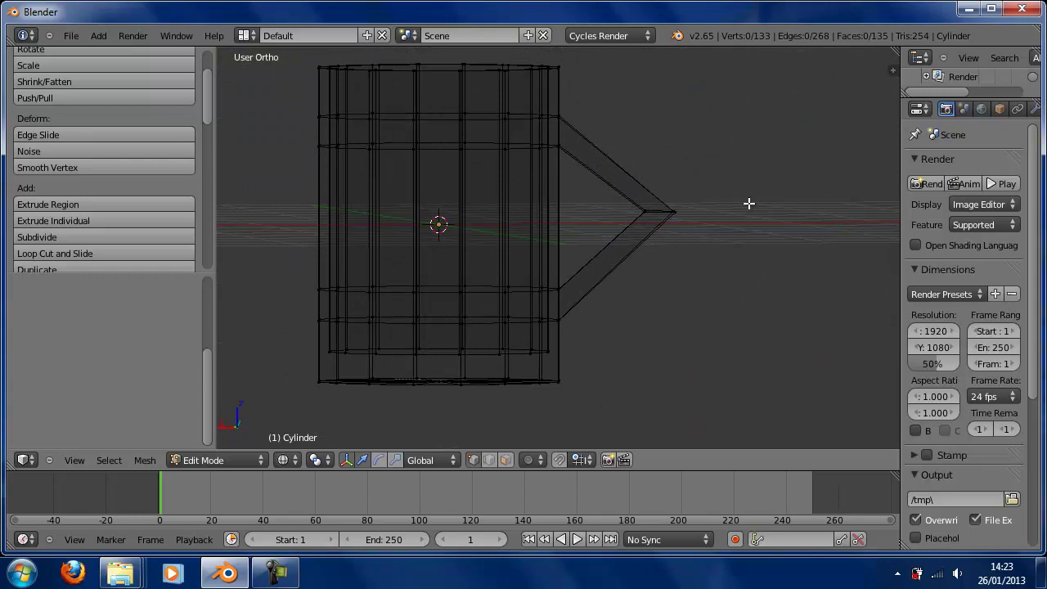
right_click(645, 212)
mouse_move(624, 220)
middle_down()
mouse_move(656, 236)
mouse_move(630, 213)
middle_up()
shift+right_click(617, 198)
middle_drag(694, 224, 661, 213)
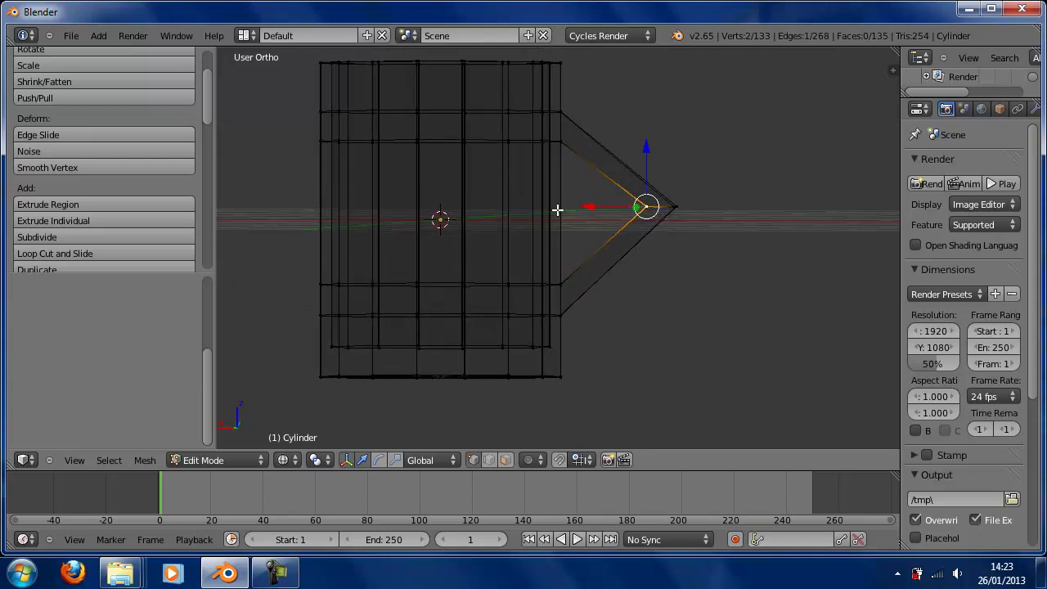
drag(588, 207, 579, 199)
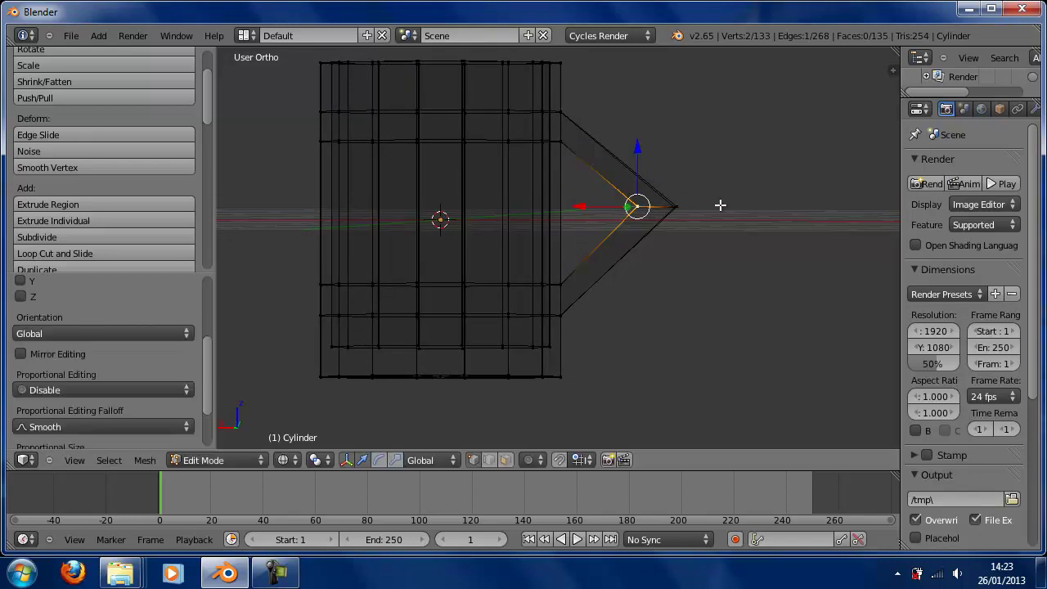
middle_drag(731, 204, 720, 283)
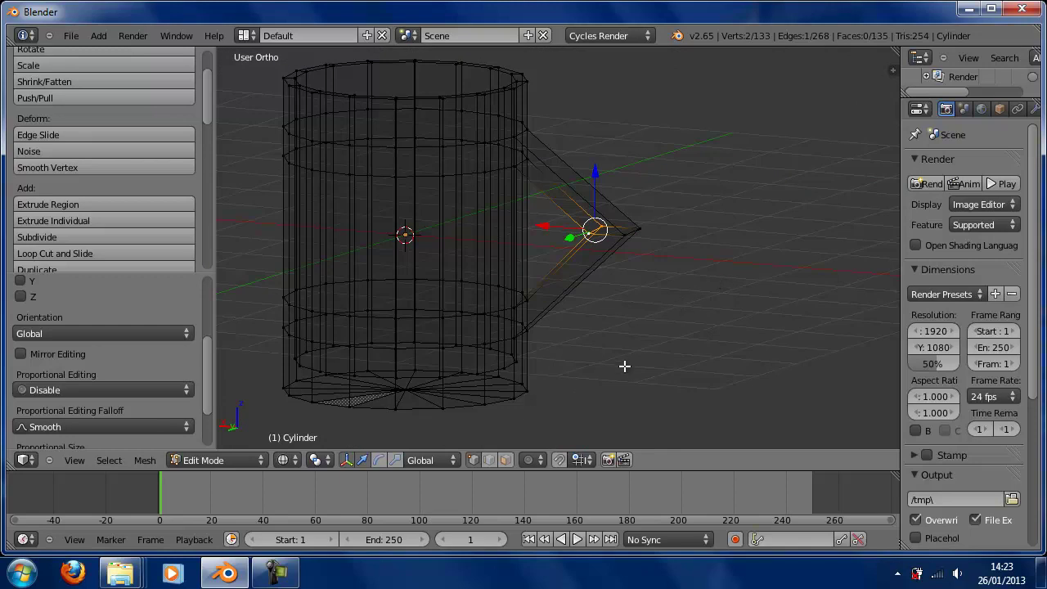
middle_drag(625, 324, 643, 295)
key(a)
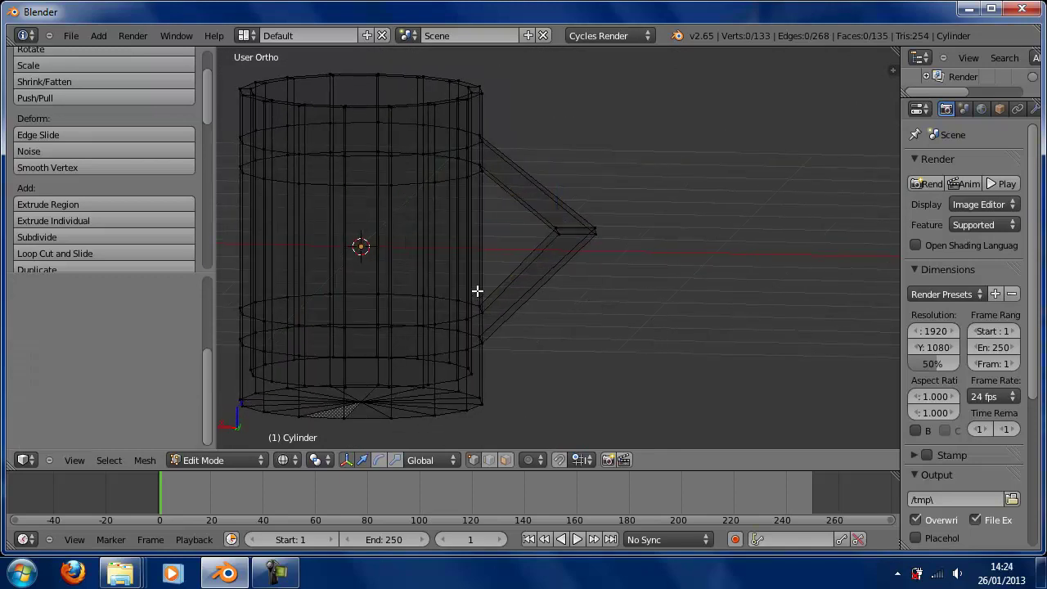
Step: Add two evenly spaced loop cuts across the handle's lower arm without sliding them, and deselect
middle_drag(404, 295, 515, 301)
scroll(727, 259, up, 2)
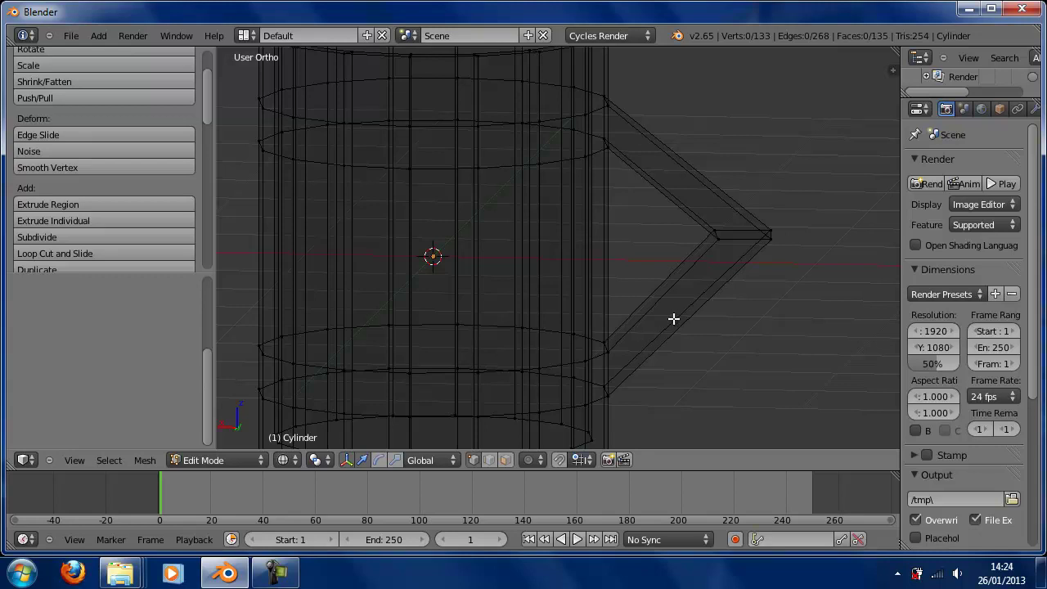
key(ctrl+r)
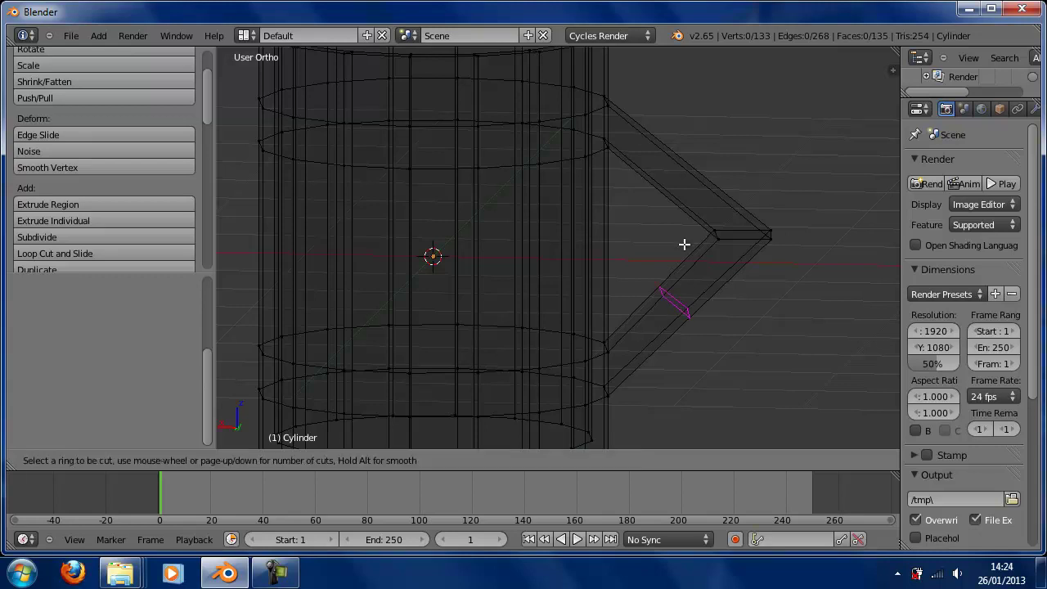
scroll(685, 296, up, 1)
click(684, 296)
right_click(685, 296)
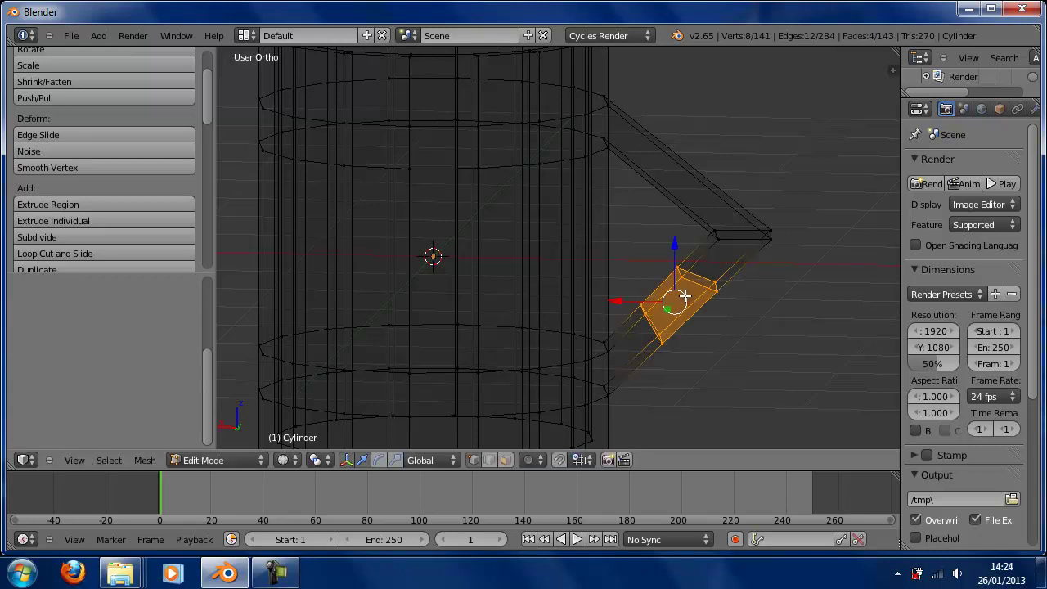
key(a)
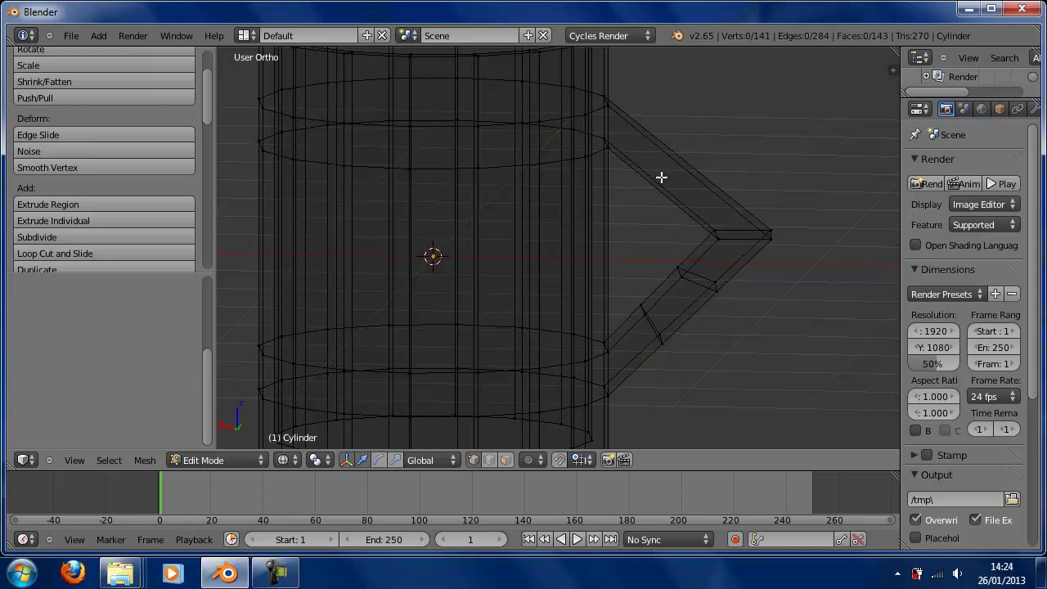
Step: Add two evenly spaced loop cuts across the handle's upper arm without sliding them, and deselect
key(ctrl+r)
scroll(664, 171, up, 1)
scroll(664, 172, down, 1)
scroll(664, 172, up, 1)
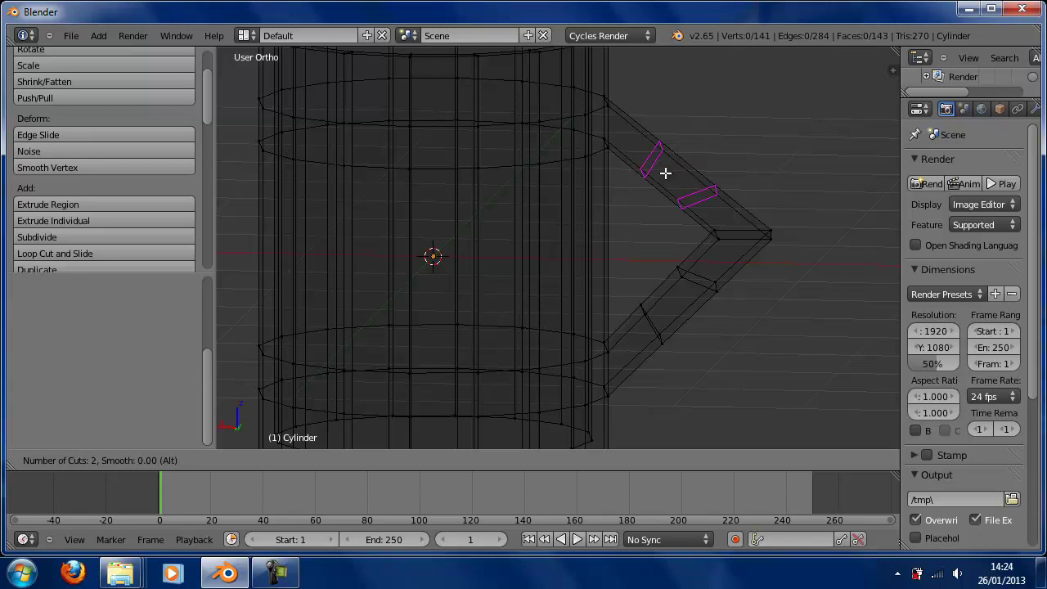
click(665, 173)
right_click(667, 233)
key(a)
Step: Circle-select the upper arm's loop nearest the mug body, raise it along Z and move it outward along X
mouse_move(690, 300)
middle_down()
mouse_move(676, 269)
mouse_move(677, 288)
middle_up()
key(c)
drag(647, 213, 657, 177)
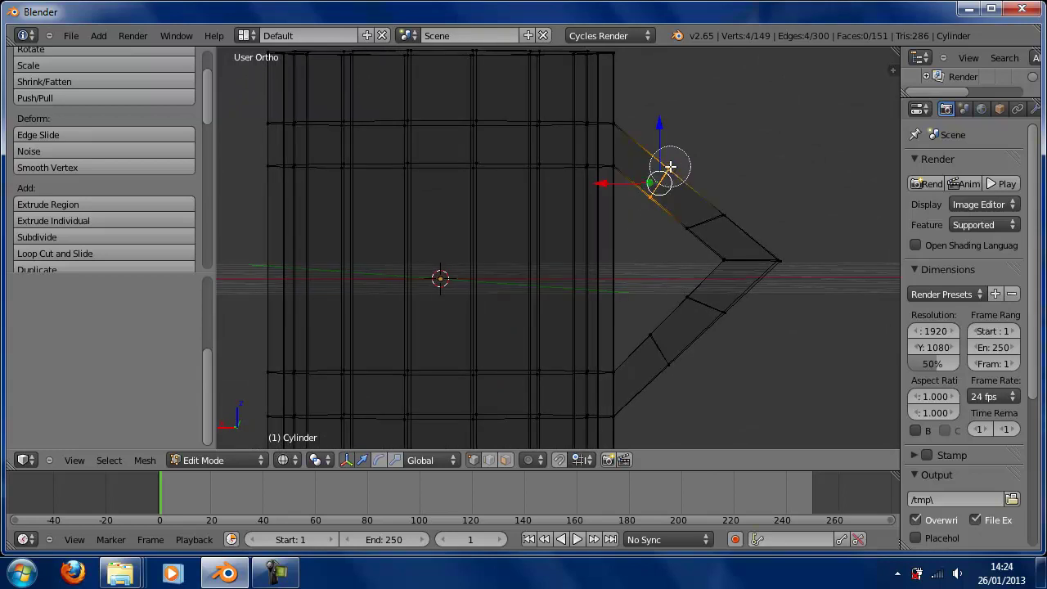
right_click(673, 154)
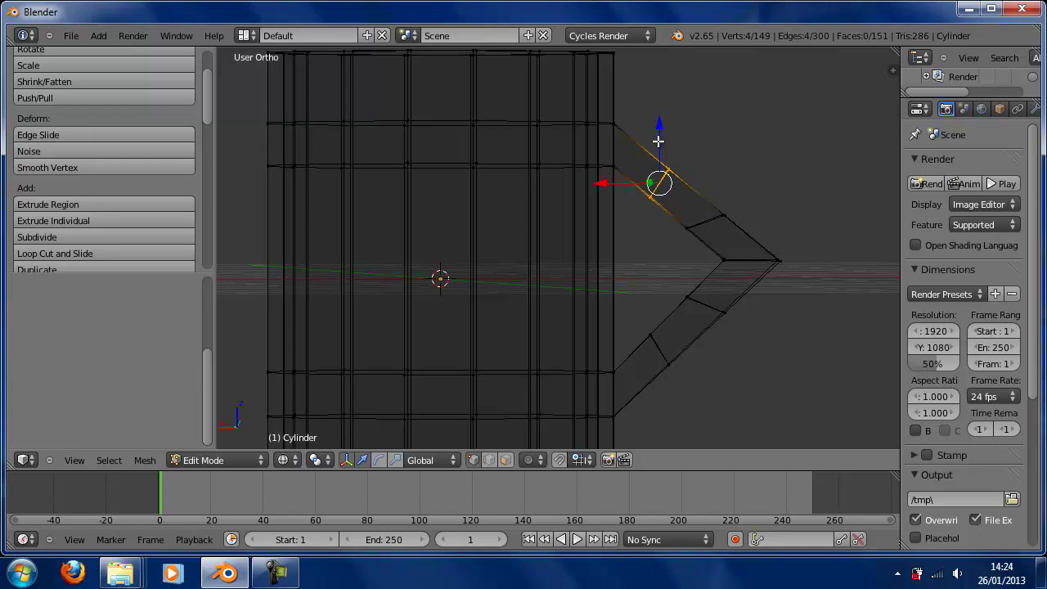
drag(661, 129, 660, 108)
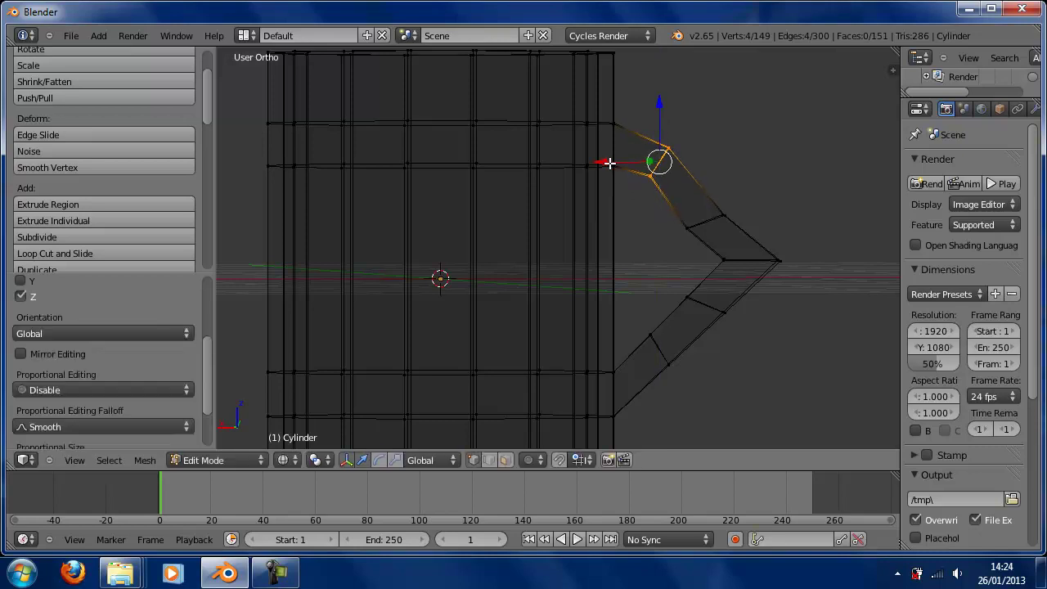
drag(607, 164, 619, 163)
key(a)
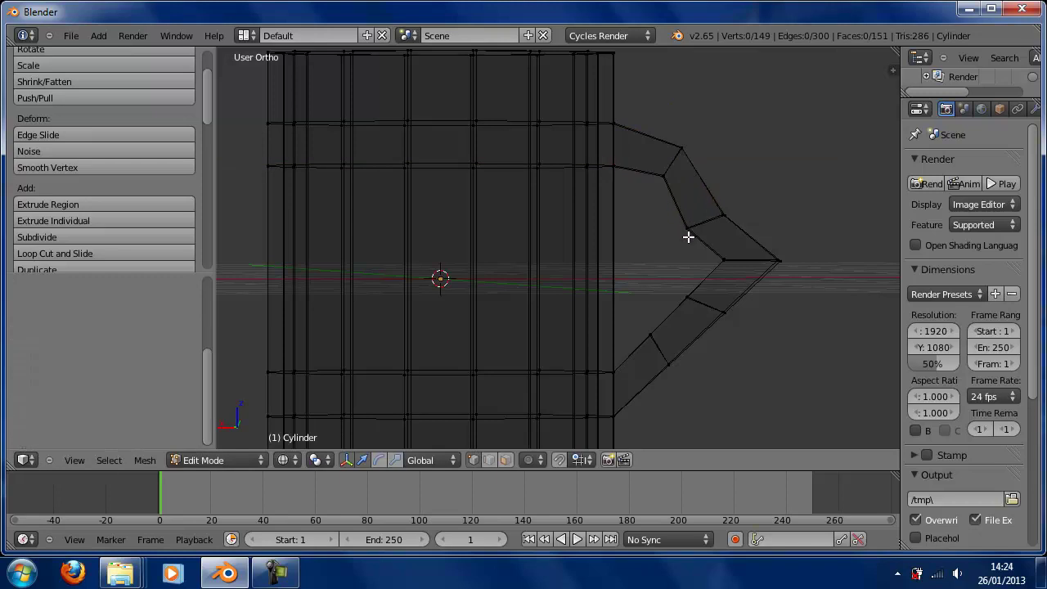
Step: Select the upper arm's loop nearest the elbow and raise it slightly along Z
alt+right_click(702, 222)
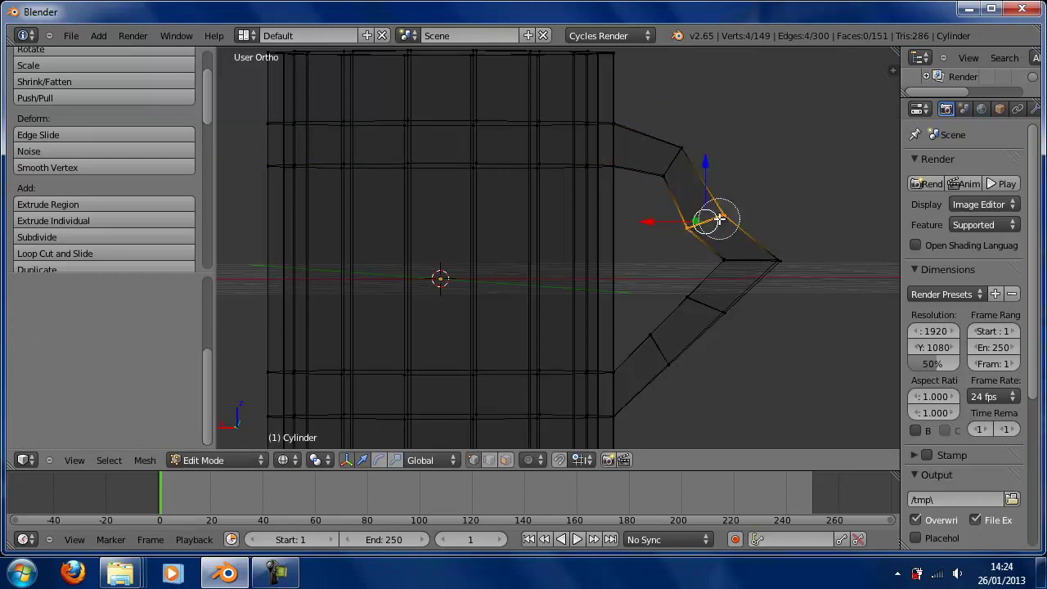
drag(708, 164, 707, 146)
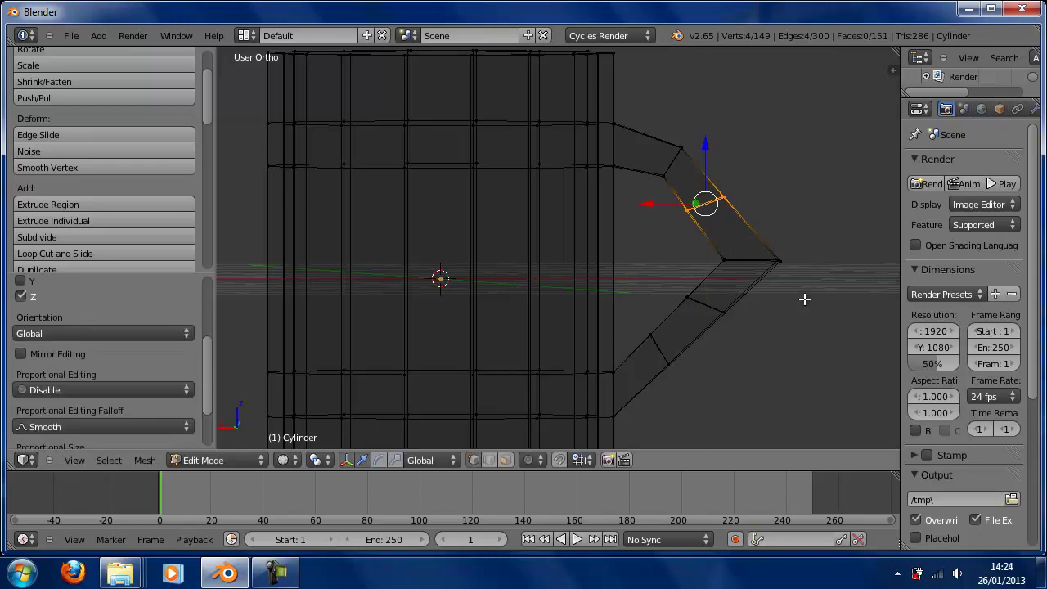
Step: Try to rotate the selected upper-arm loop about the global Y axis, and undo the rotation
key(r)
key(y)
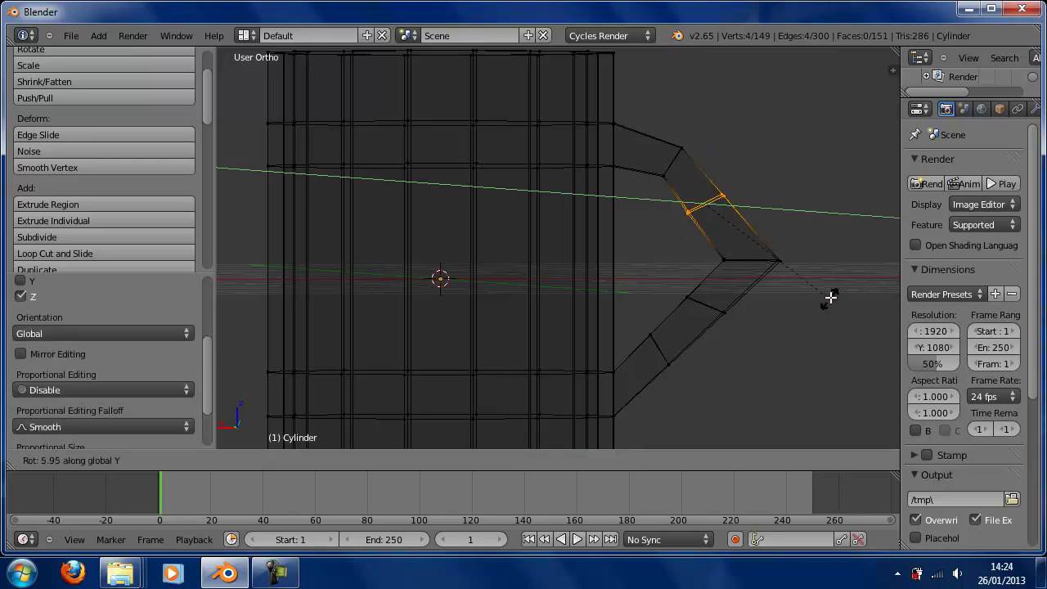
click(843, 269)
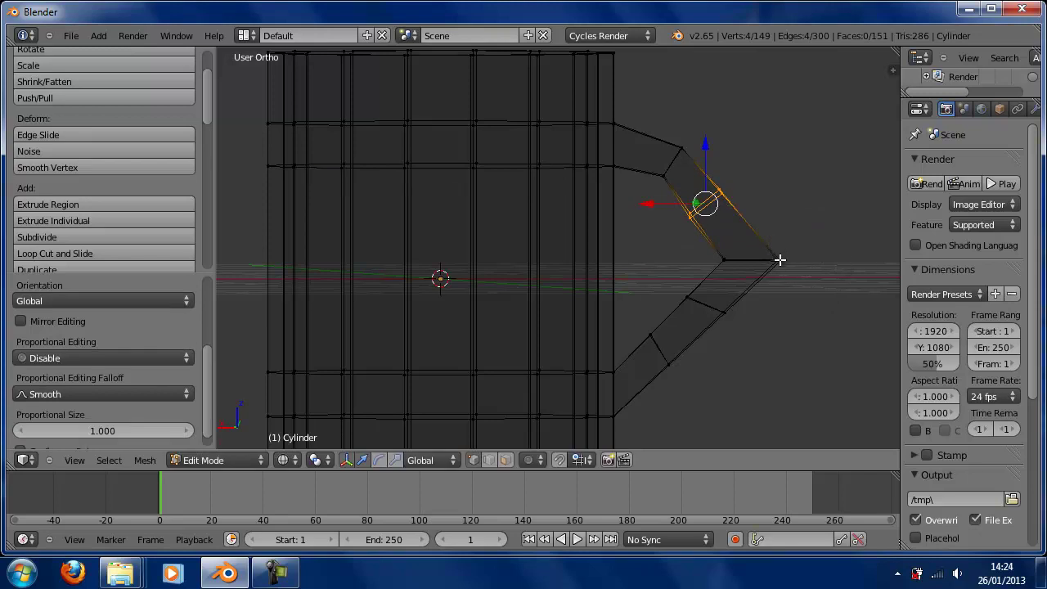
key(ctrl+z)
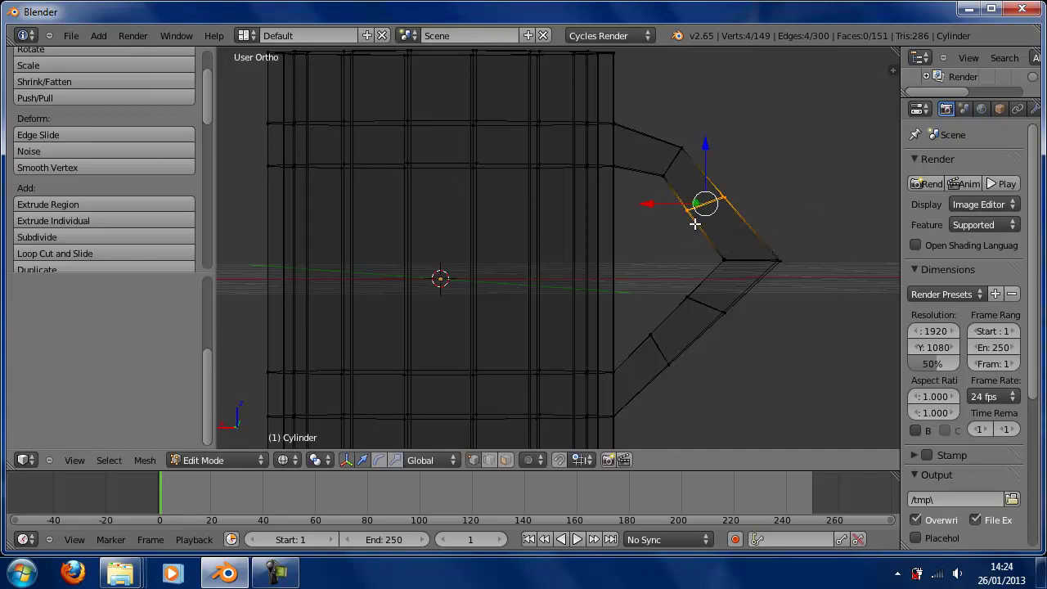
Step: Move the selected upper-arm loop slightly outward from the mug along X and clear the selection
drag(652, 209, 656, 205)
key(a)
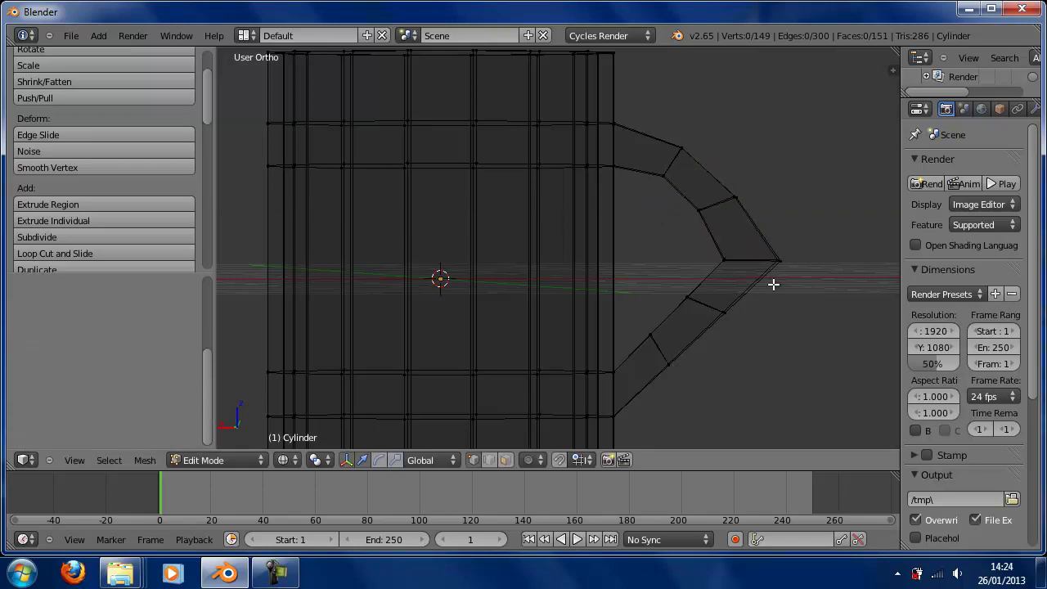
Step: Select the lower arm's loop nearest the elbow, lower it along Z and move it outward along X
alt+right_click(706, 303)
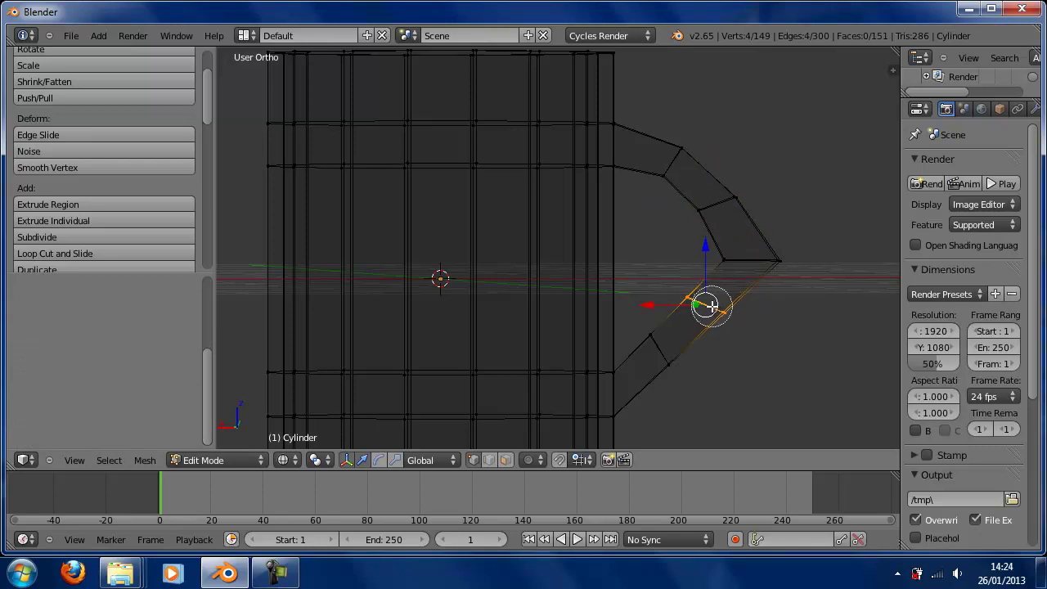
drag(705, 252, 708, 311)
drag(655, 333, 687, 333)
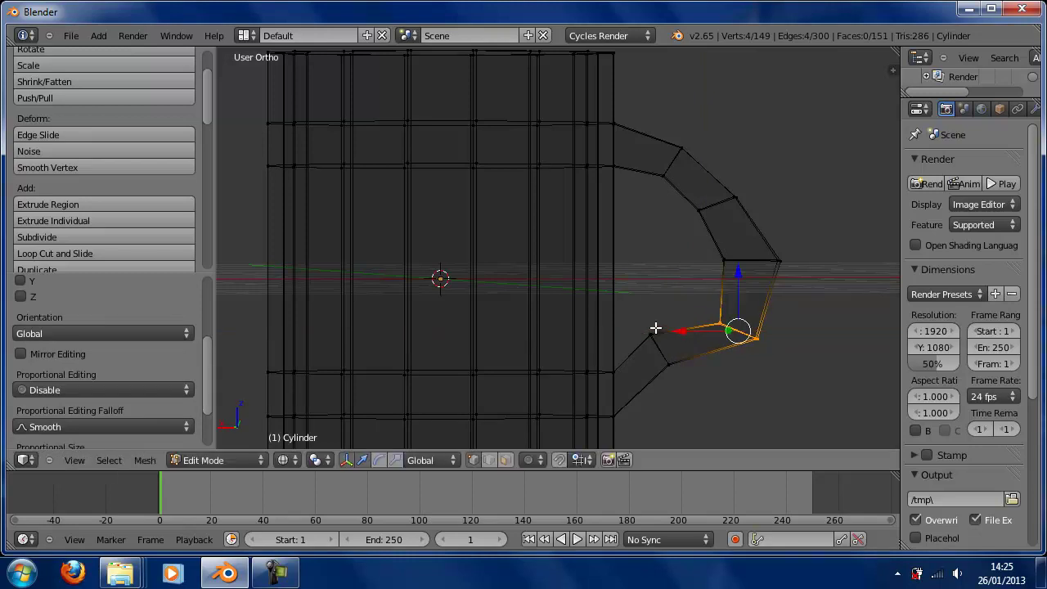
key(a)
Step: Circle-select the lower arm's loop nearest the mug body, lower it along Z and deselect
key(c)
drag(638, 328, 672, 373)
key(Escape)
drag(661, 296, 673, 326)
key(a)
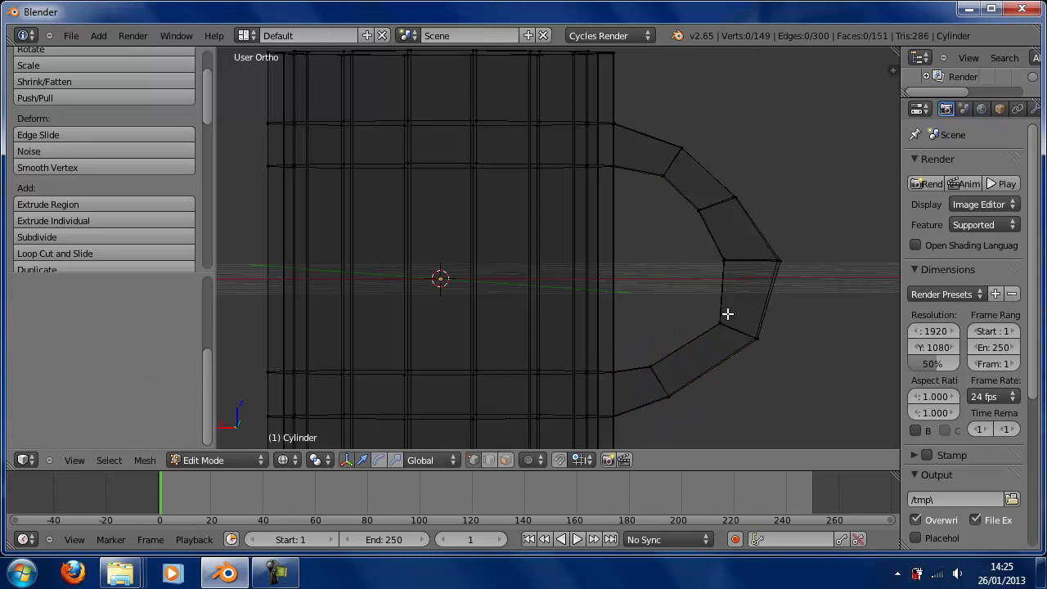
Step: Circle-select the handle's three outermost loops, move them along X toward the mug body and clear the selection
key(c)
drag(715, 311, 760, 339)
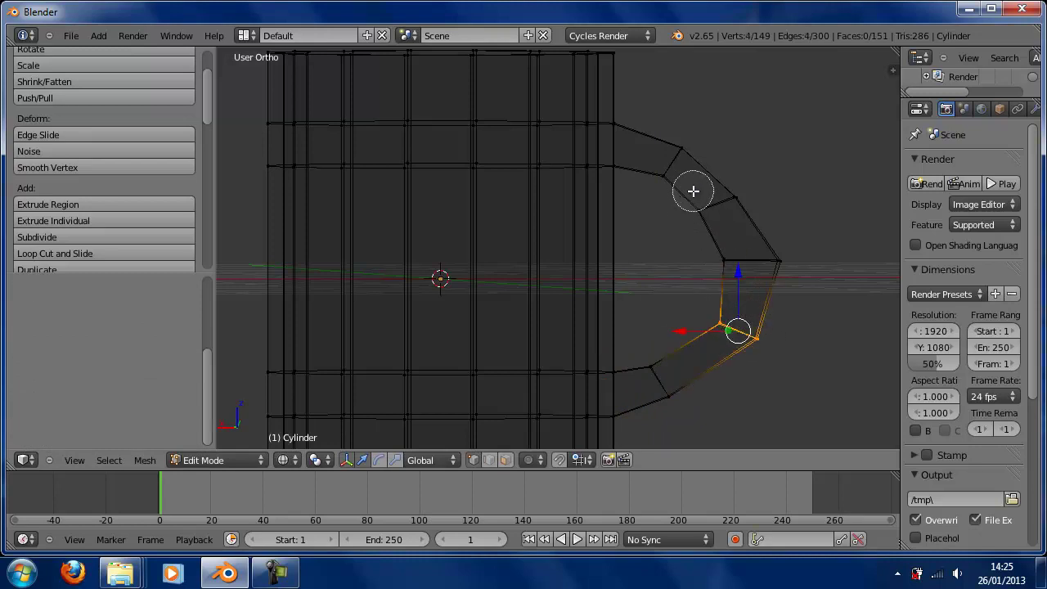
mouse_move(696, 205)
mouse_down()
mouse_move(736, 211)
mouse_move(759, 265)
mouse_move(729, 264)
mouse_up()
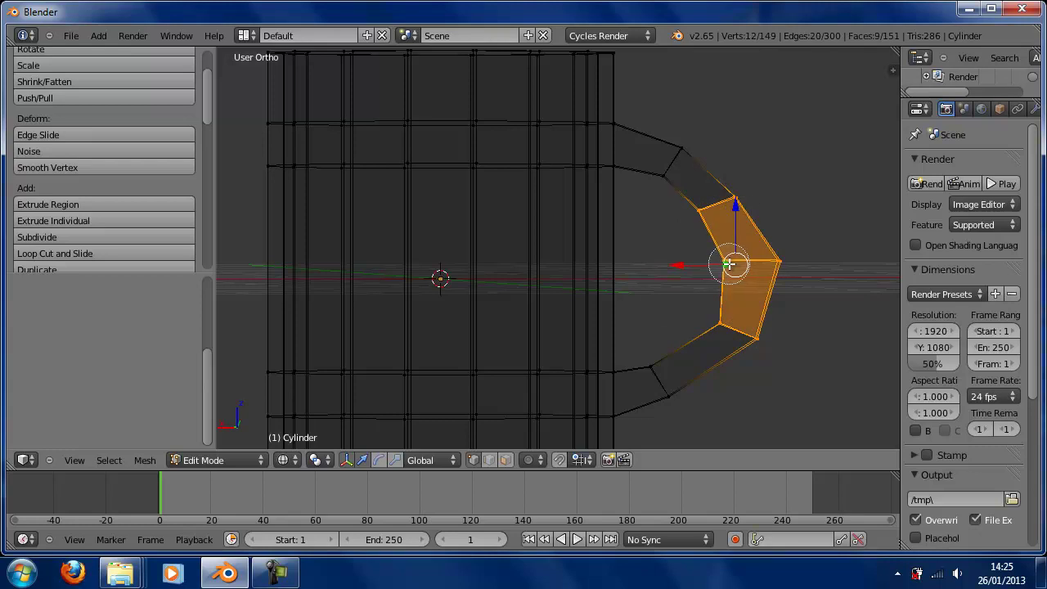
drag(699, 272, 669, 264)
key(a)
Step: Circle-select the upper arm's loop nearest the mug body, move it inward along X, raise it slightly along Z and deselect
key(c)
mouse_move(665, 142)
mouse_down()
mouse_move(676, 144)
mouse_move(664, 164)
mouse_move(602, 157)
mouse_up()
key(Escape)
mouse_move(657, 101)
mouse_down()
mouse_move(659, 93)
mouse_move(659, 103)
mouse_up()
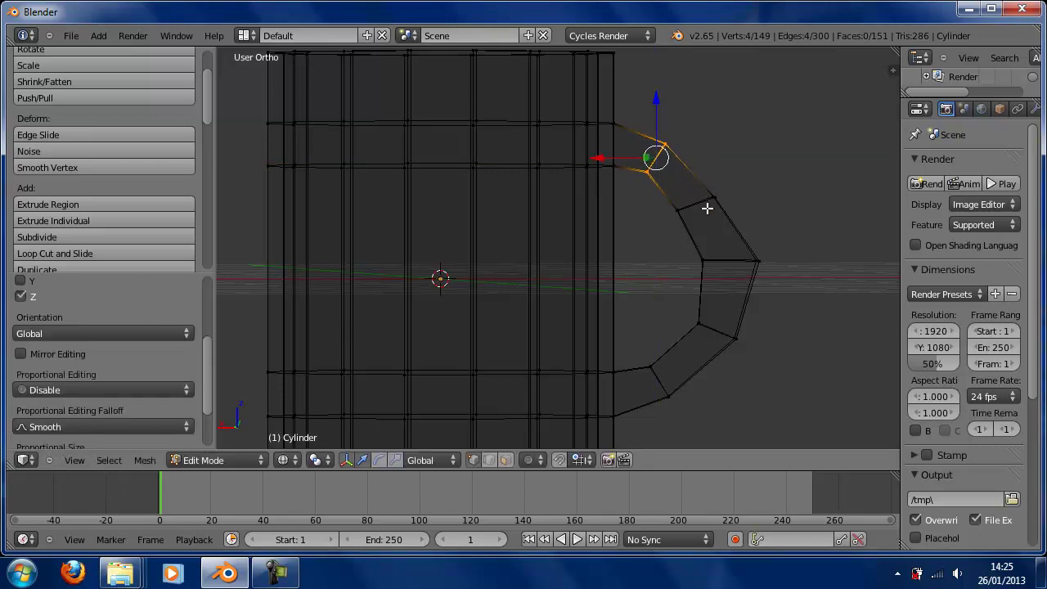
key(a)
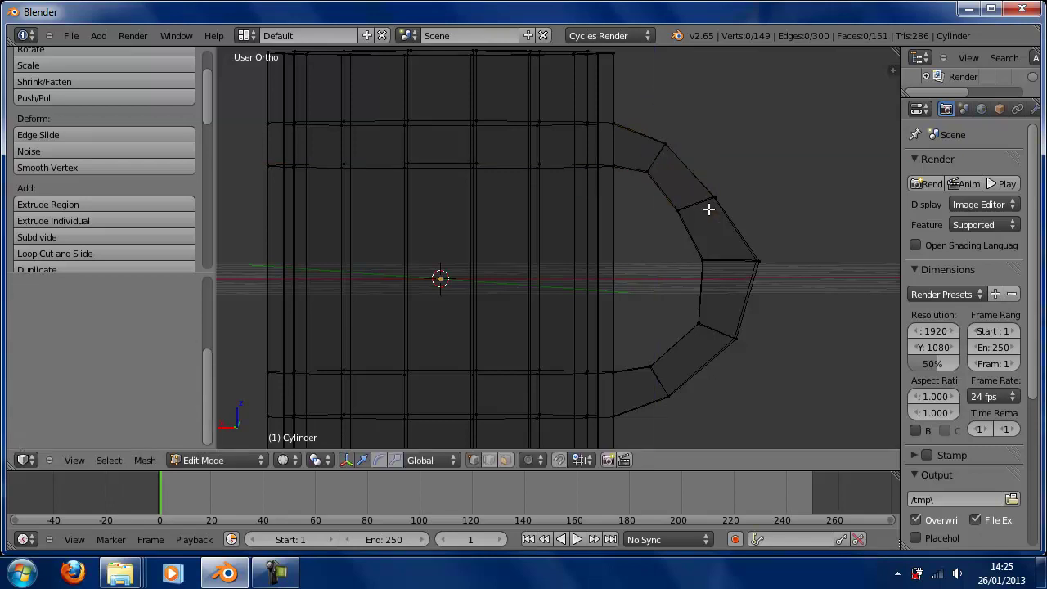
Step: Circle-select the upper arm's second loop from the mug body, raise it slightly along Z and deselect
key(c)
drag(666, 215, 688, 204)
right_click(657, 211)
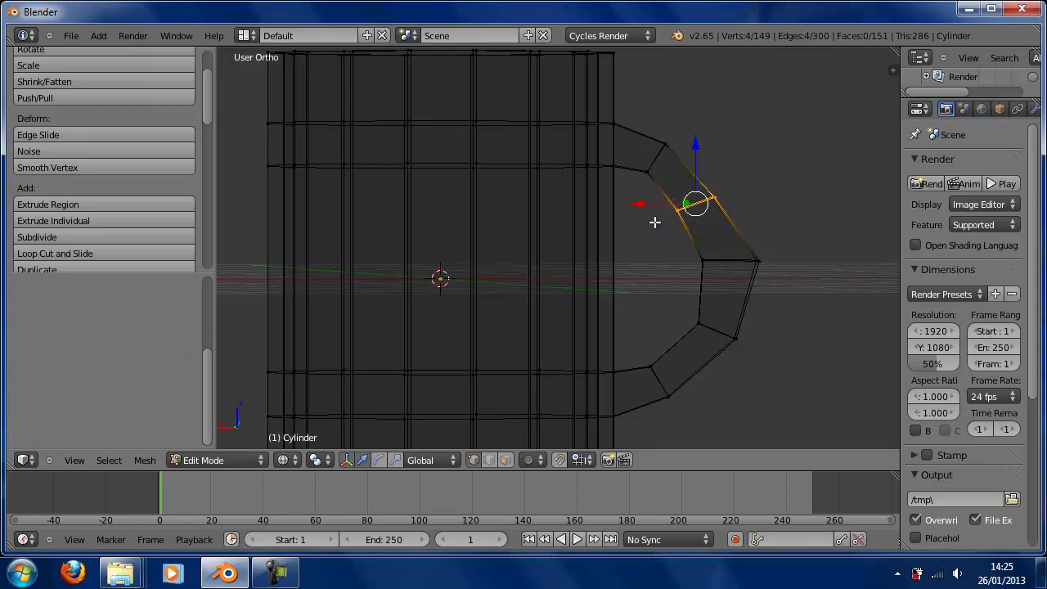
drag(693, 146, 698, 141)
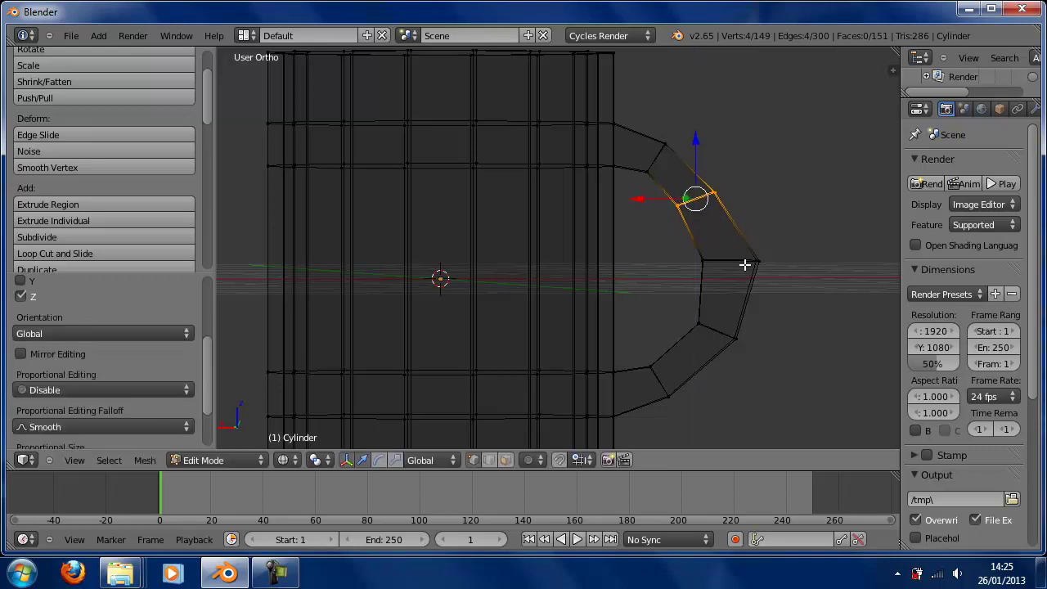
key(a)
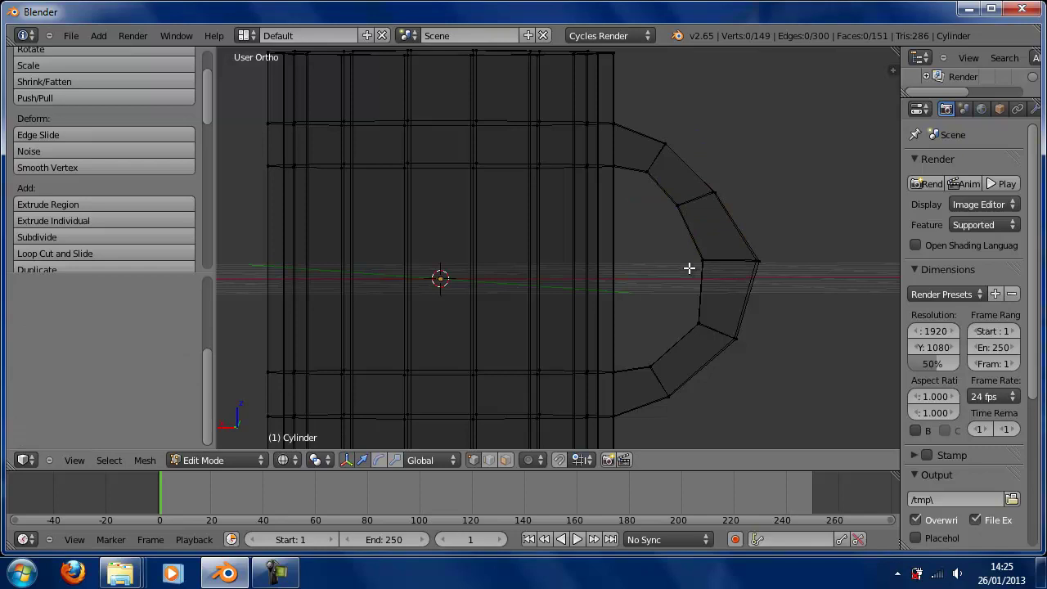
Step: Circle-select the handle's outermost middle loop, scale it down to about 0.76 along X and move it inward along X
key(c)
drag(687, 263, 743, 262)
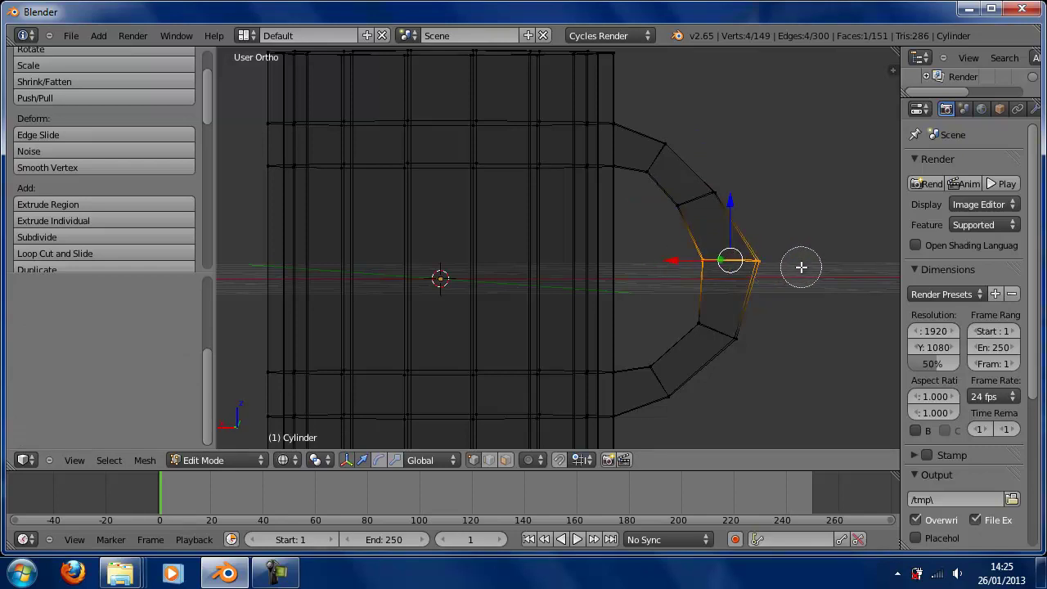
key(Escape)
key(s)
key(x)
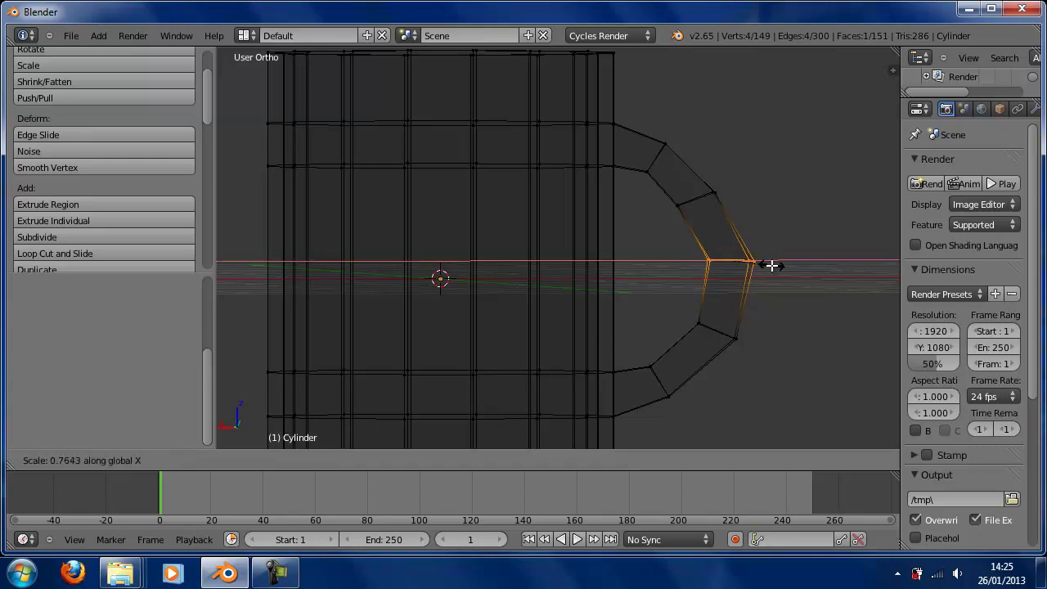
click(772, 265)
drag(683, 262, 660, 253)
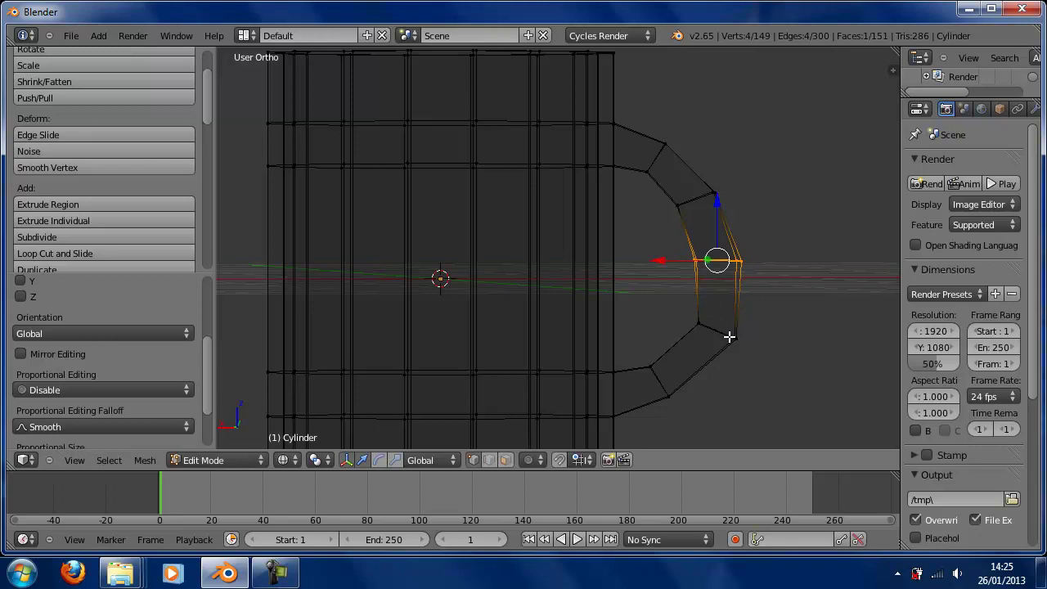
Step: Circle-select only the loop just below the handle's middle, move it along X toward the mug body and deselect
key(a)
key(c)
mouse_move(743, 349)
mouse_down()
mouse_move(712, 328)
mouse_move(654, 330)
mouse_up()
key(Escape)
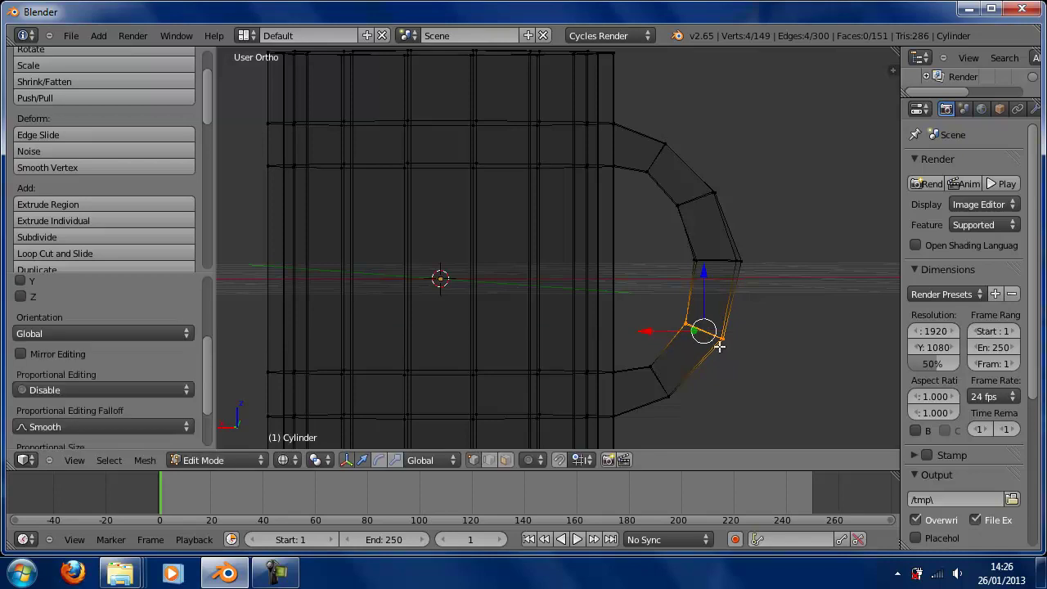
key(a)
Step: Switch to solid shading, shift the misaligned vertex of the handle's middle loop along Y into line and deselect
scroll(806, 295, down, 7)
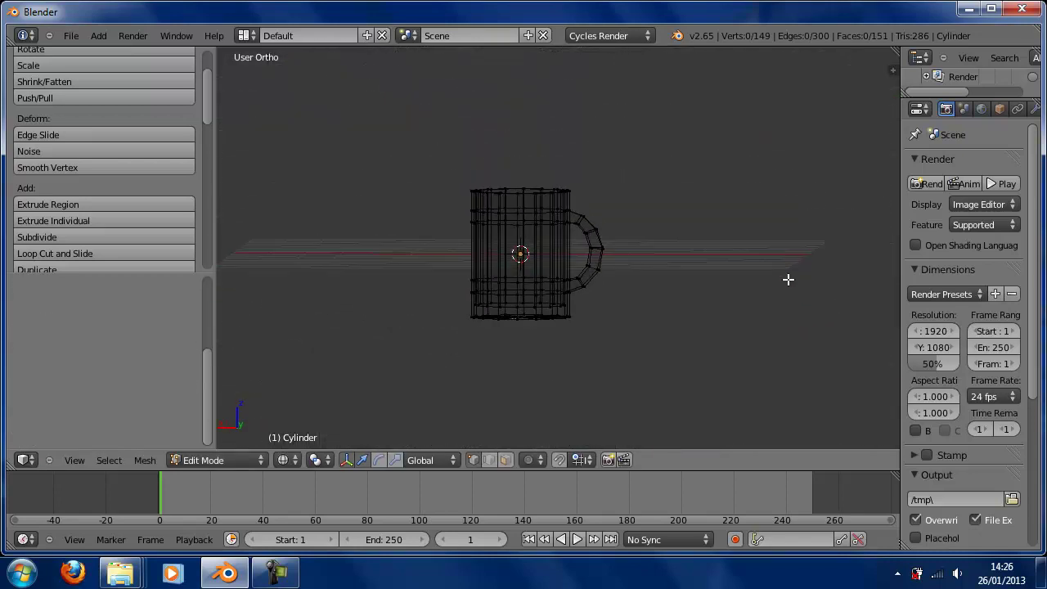
scroll(786, 278, up, 5)
mouse_move(718, 260)
middle_down()
mouse_move(678, 332)
mouse_move(584, 393)
mouse_move(461, 329)
mouse_move(557, 372)
mouse_move(743, 270)
mouse_move(750, 227)
mouse_move(682, 271)
mouse_move(690, 262)
mouse_move(570, 304)
mouse_move(722, 218)
mouse_move(592, 229)
mouse_move(538, 248)
mouse_move(519, 241)
mouse_move(551, 221)
middle_up()
scroll(690, 262, down, 3)
key(z)
scroll(612, 273, up, 3)
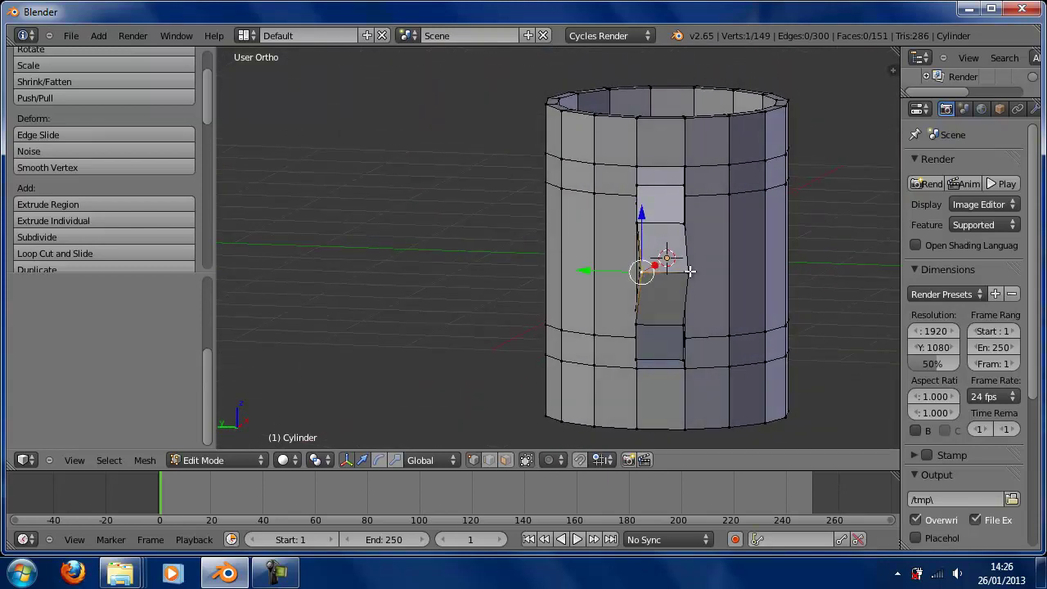
drag(605, 272, 606, 269)
key(a)
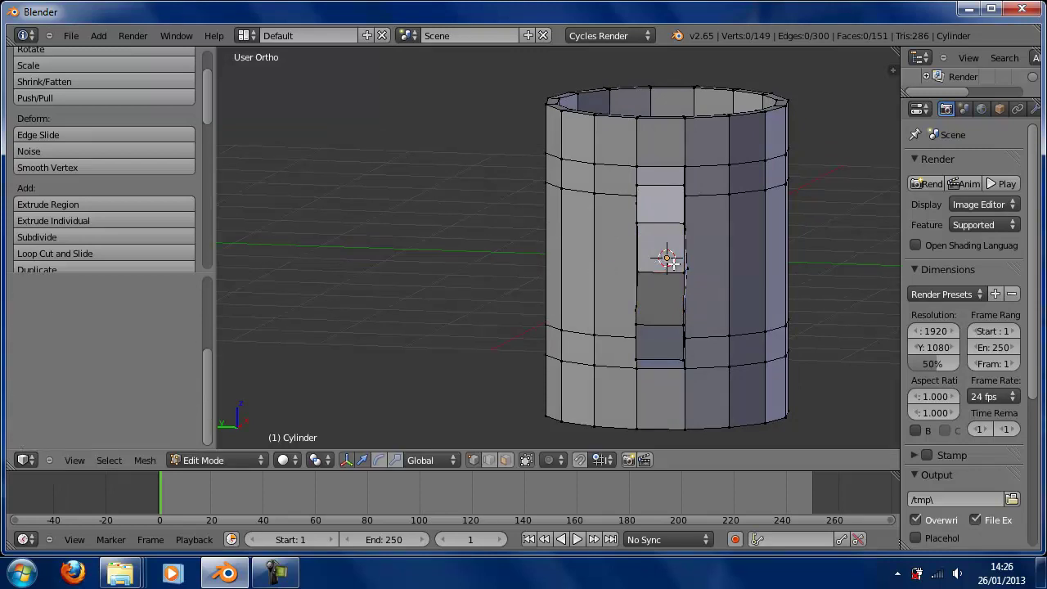
Step: Widen the properties area and add a Subdivision Surface modifier to the mug
middle_drag(722, 259, 587, 256)
scroll(596, 282, down, 6)
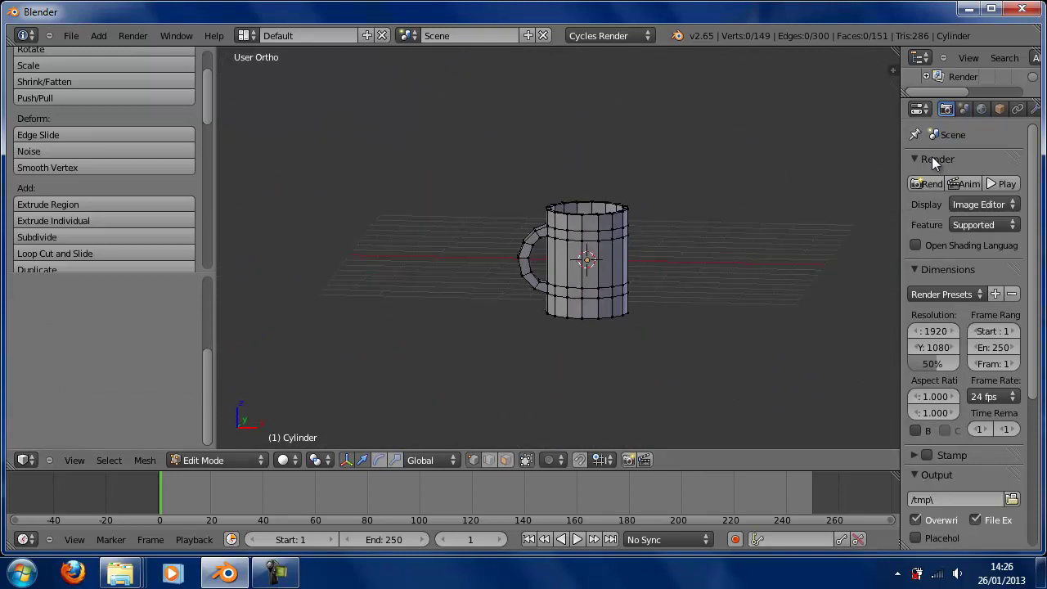
click(895, 160)
drag(898, 159, 767, 174)
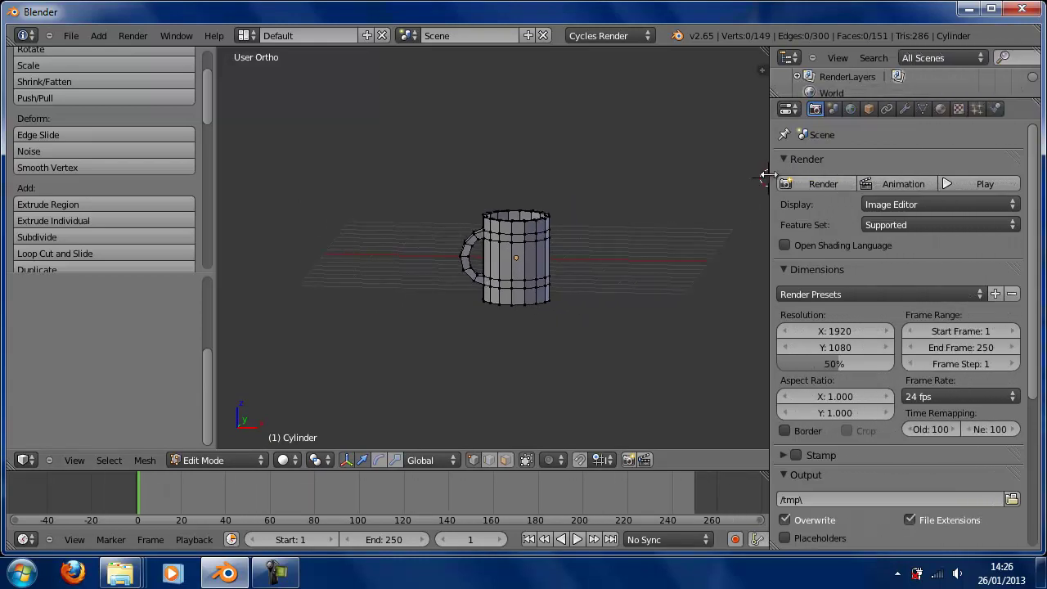
click(904, 110)
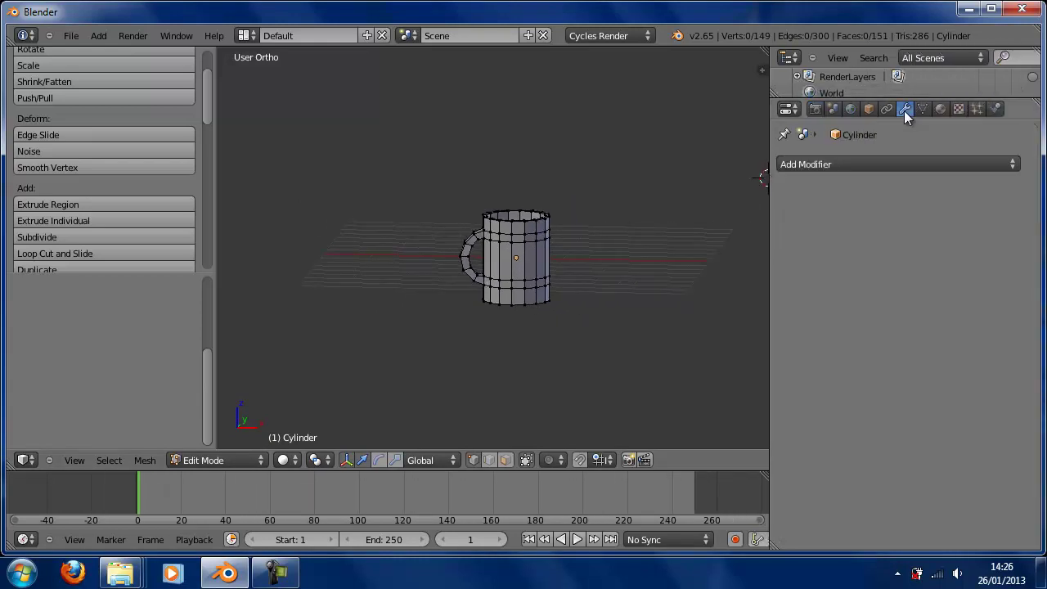
click(904, 160)
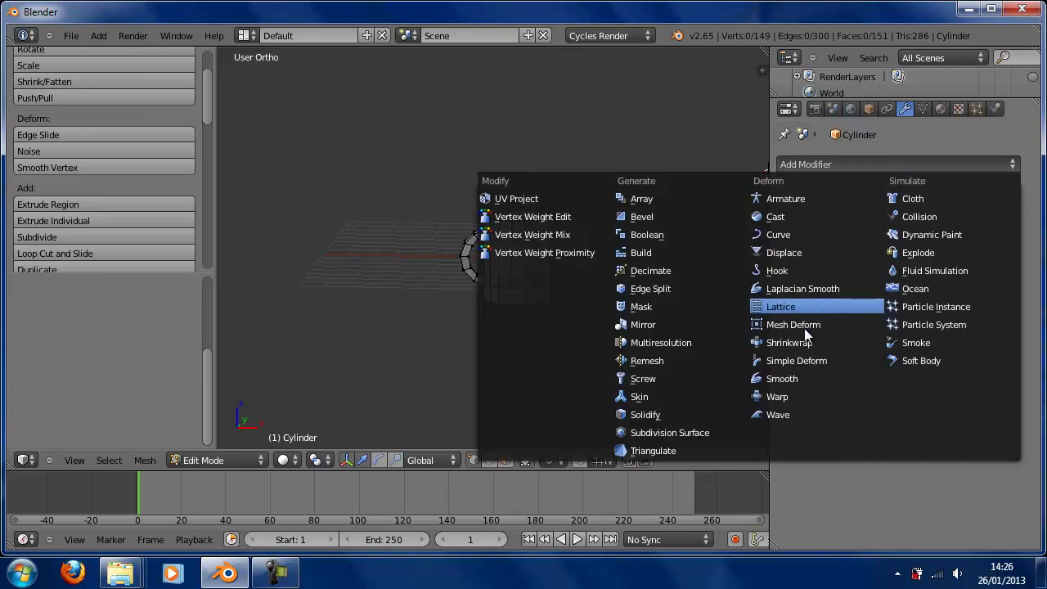
click(712, 435)
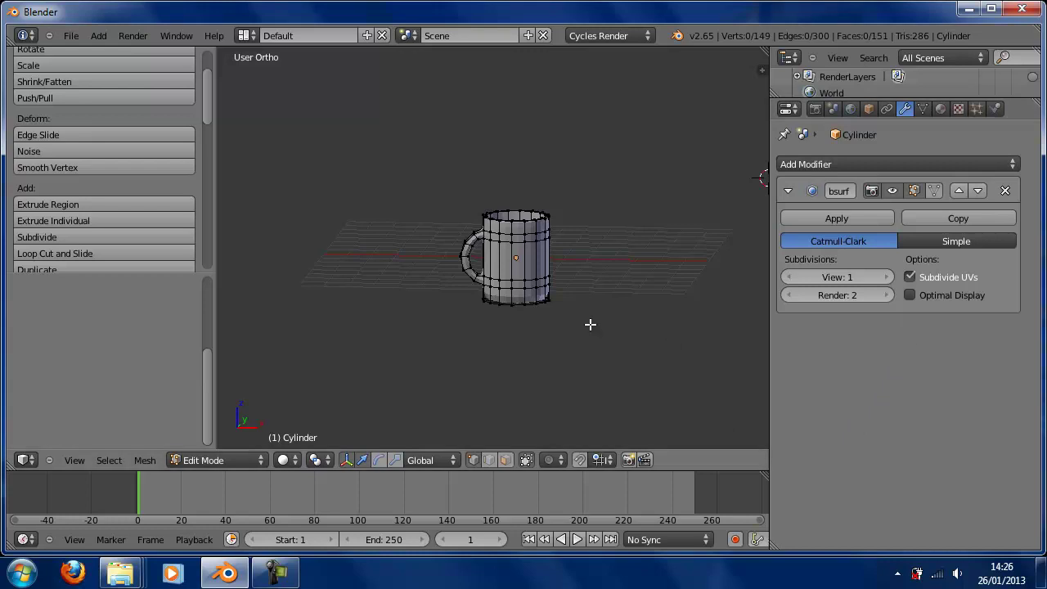
Step: Set the modifier's View subdivisions to 2 and enable Optimal Display
scroll(573, 290, up, 8)
middle_drag(578, 288, 476, 276)
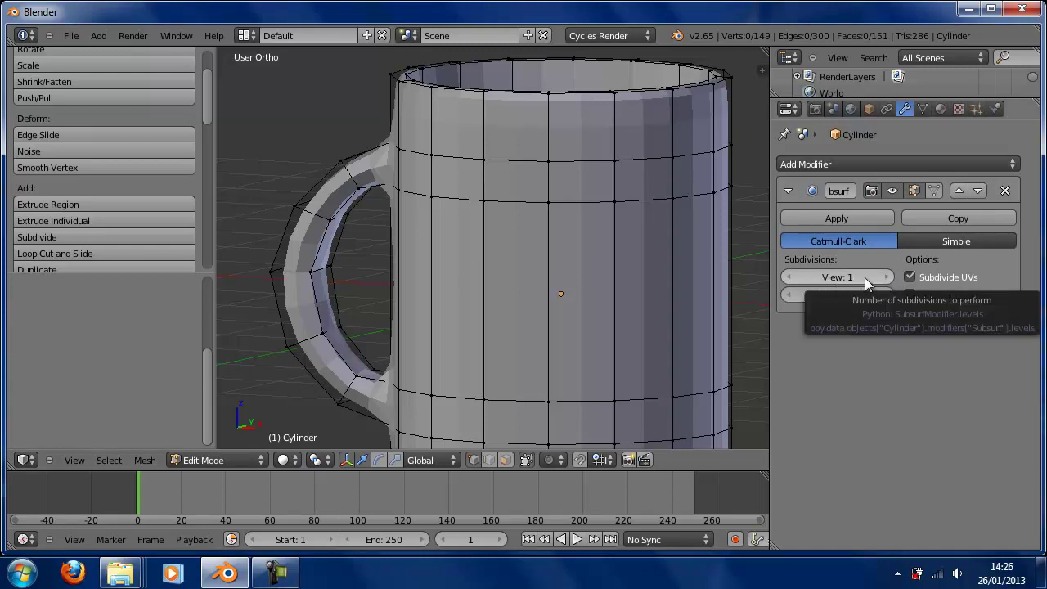
click(887, 277)
middle_drag(591, 297, 532, 291)
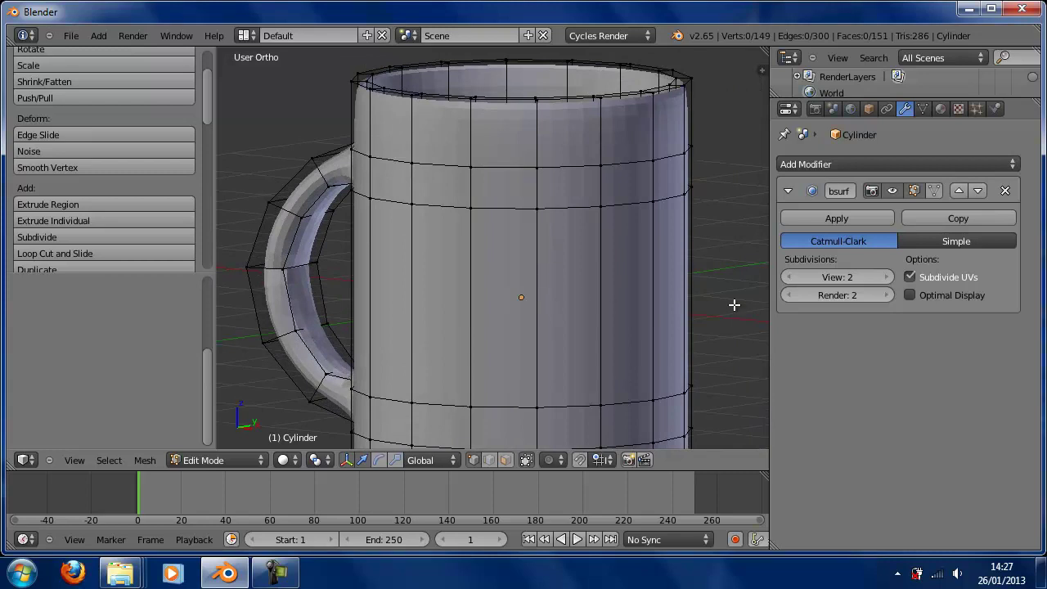
click(909, 295)
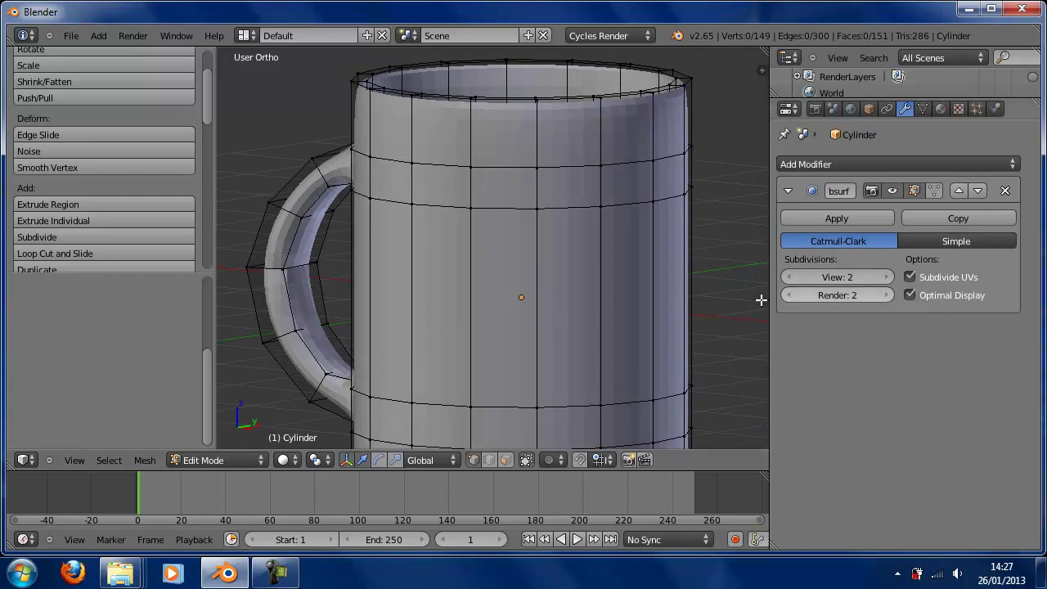
Step: Add a loop cut at the handle's upper end and slide it about 0.86 toward the mug body
scroll(509, 255, down, 2)
middle_drag(440, 274, 519, 251)
scroll(557, 270, up, 1)
scroll(522, 232, up, 1)
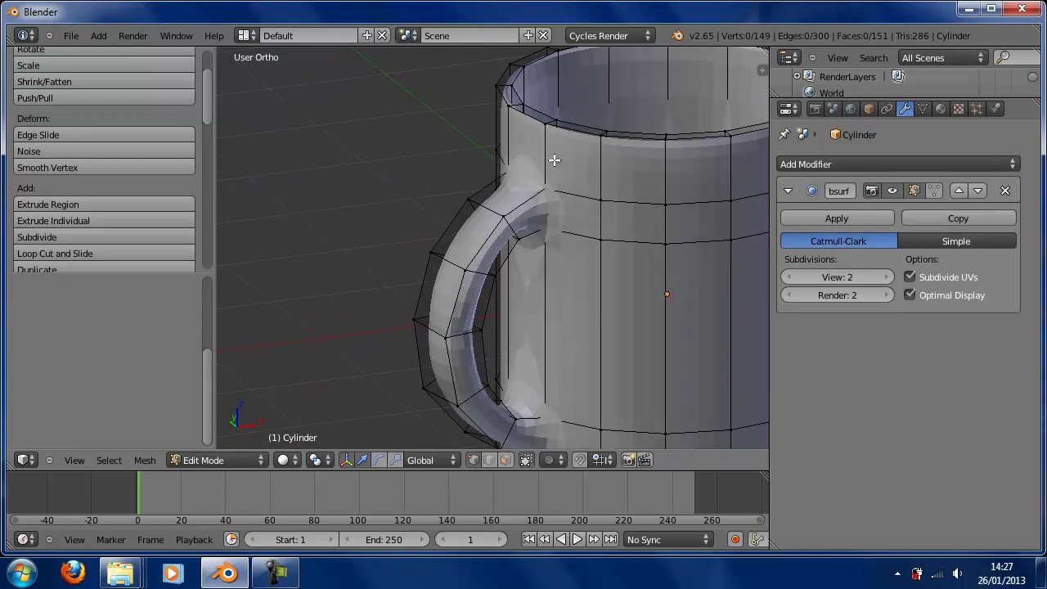
middle_drag(556, 223, 491, 180)
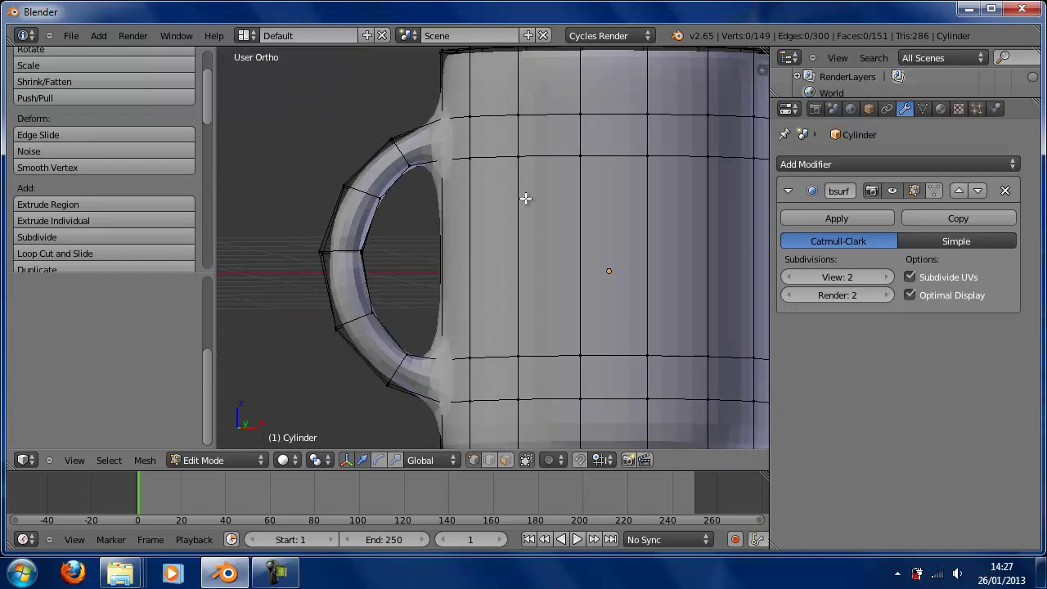
key(ctrl+r)
click(418, 160)
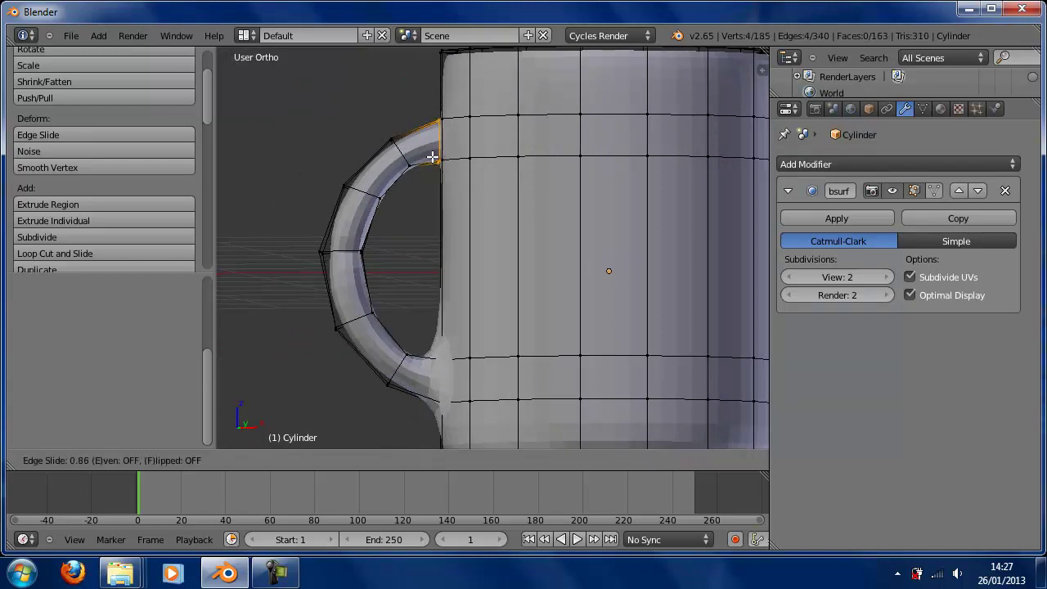
click(433, 156)
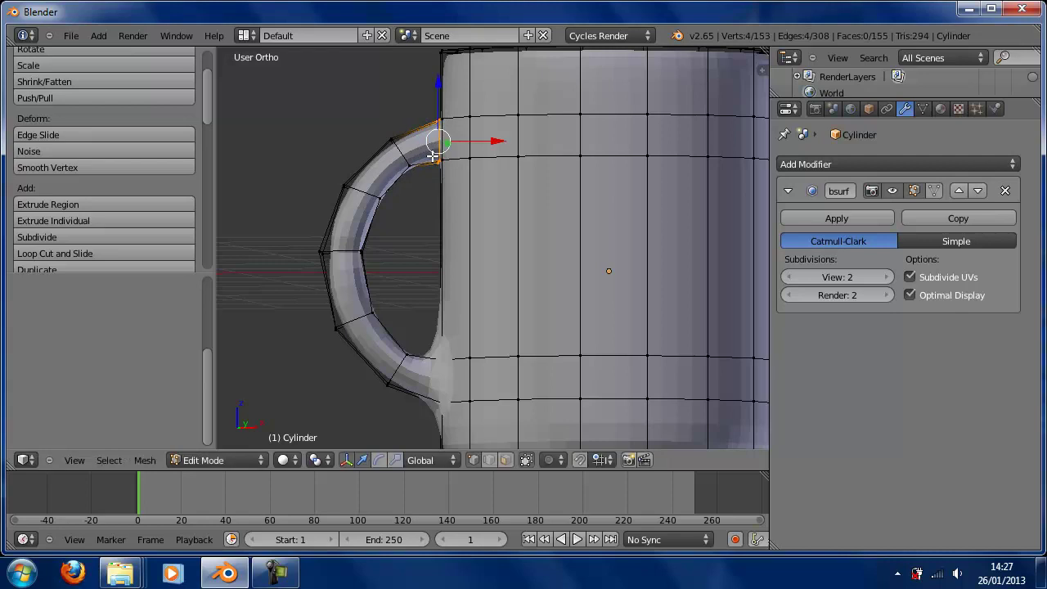
Step: Add a loop cut at the handle's lower end and slide it close against the mug body
key(ctrl+r)
click(418, 375)
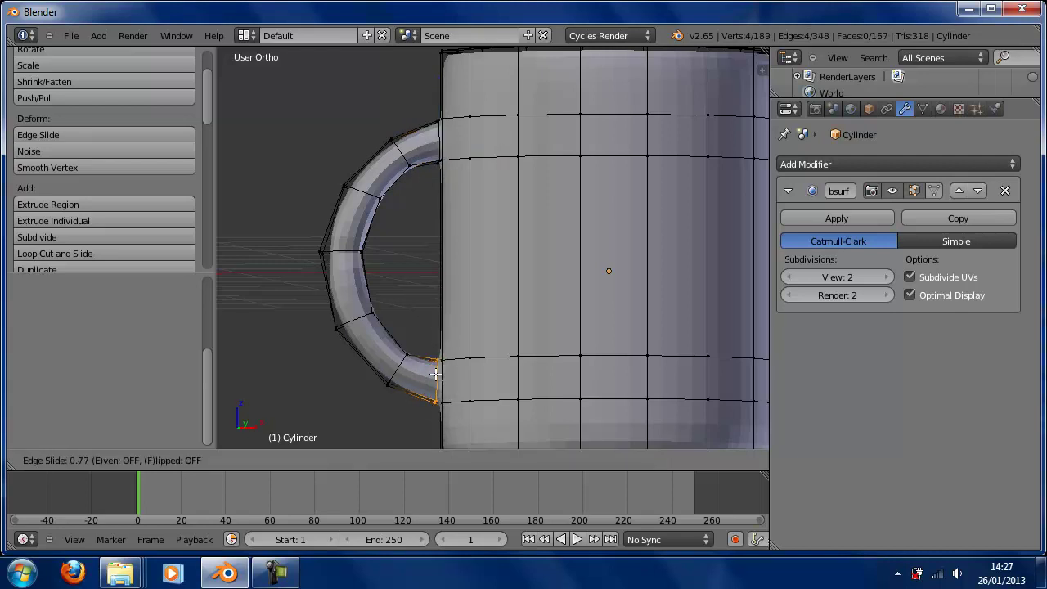
click(438, 374)
Step: Select the four vertices of the handle's middle loop and delete the interior face between them
middle_drag(428, 273, 531, 233)
scroll(568, 284, up, 3)
scroll(589, 221, up, 4)
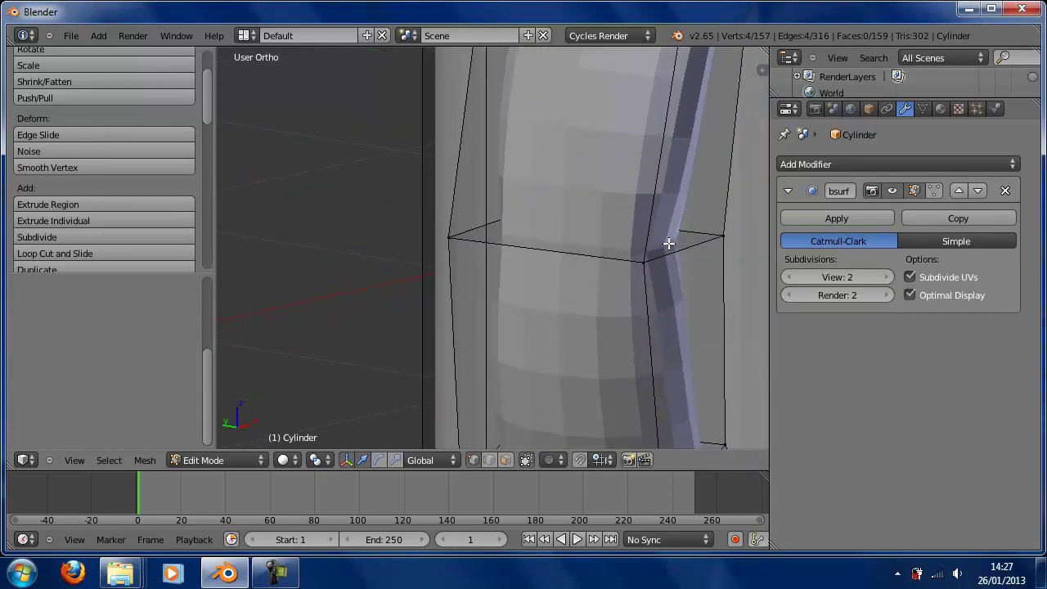
shift+right_click(724, 237)
shift+right_click(651, 259)
shift+right_click(463, 242)
middle_drag(530, 226, 553, 236)
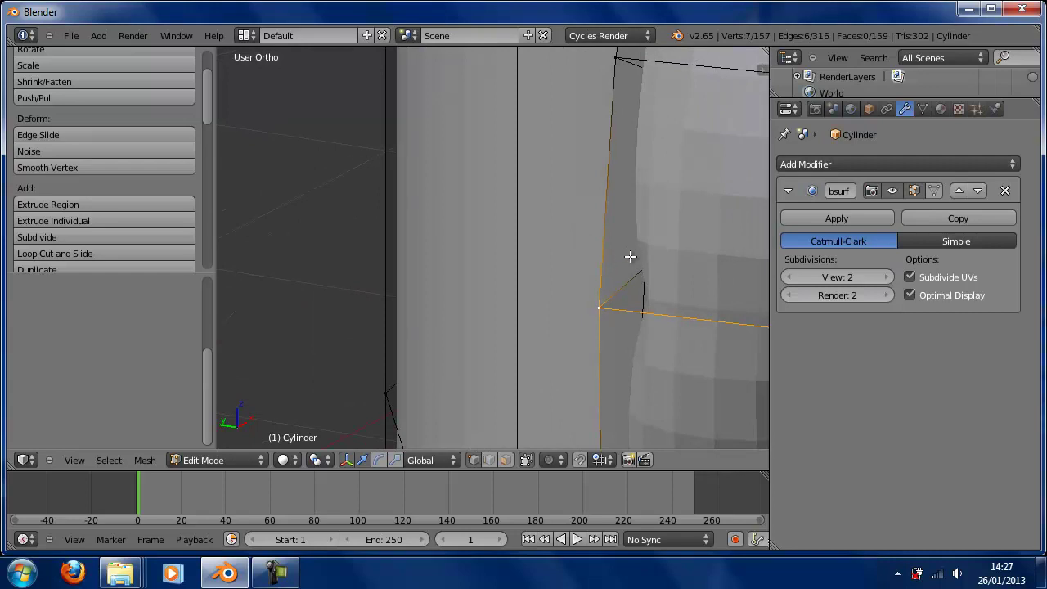
middle_drag(629, 240, 558, 272)
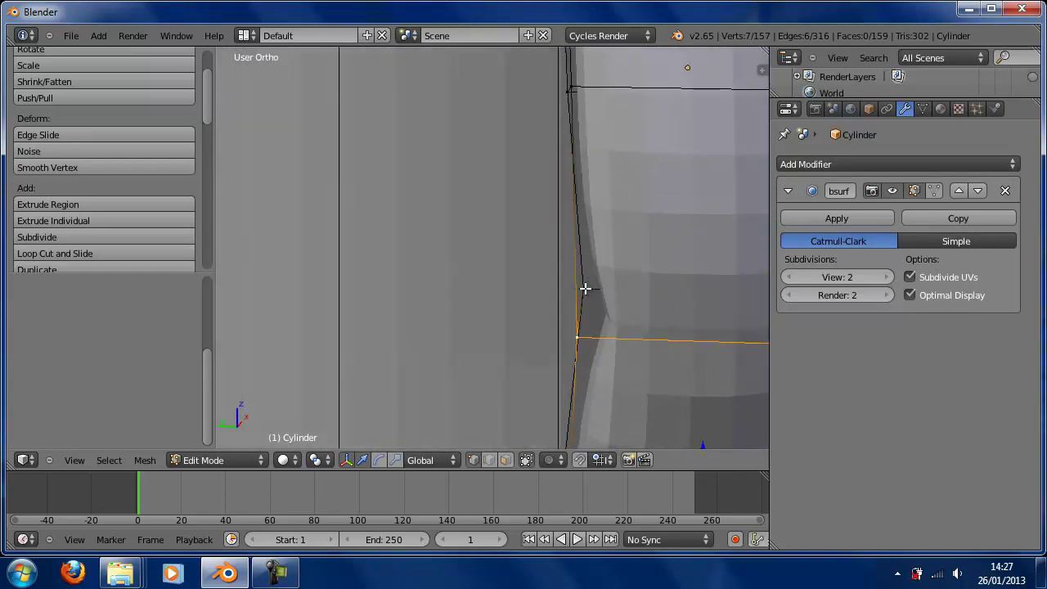
mouse_move(598, 292)
middle_down()
mouse_move(631, 264)
mouse_move(418, 264)
mouse_move(507, 252)
middle_up()
shift+right_click(543, 267)
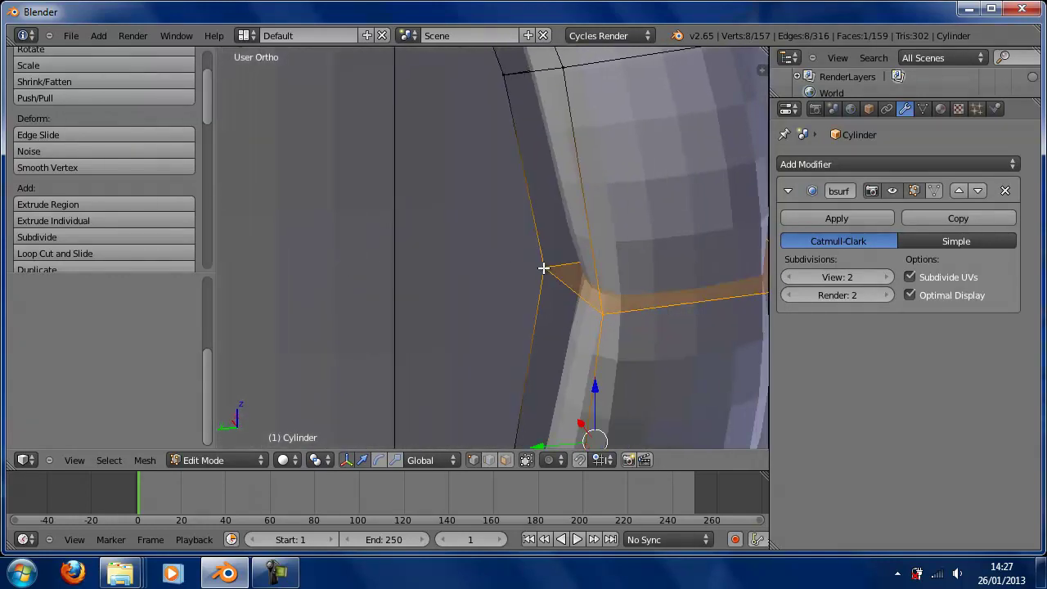
key(x)
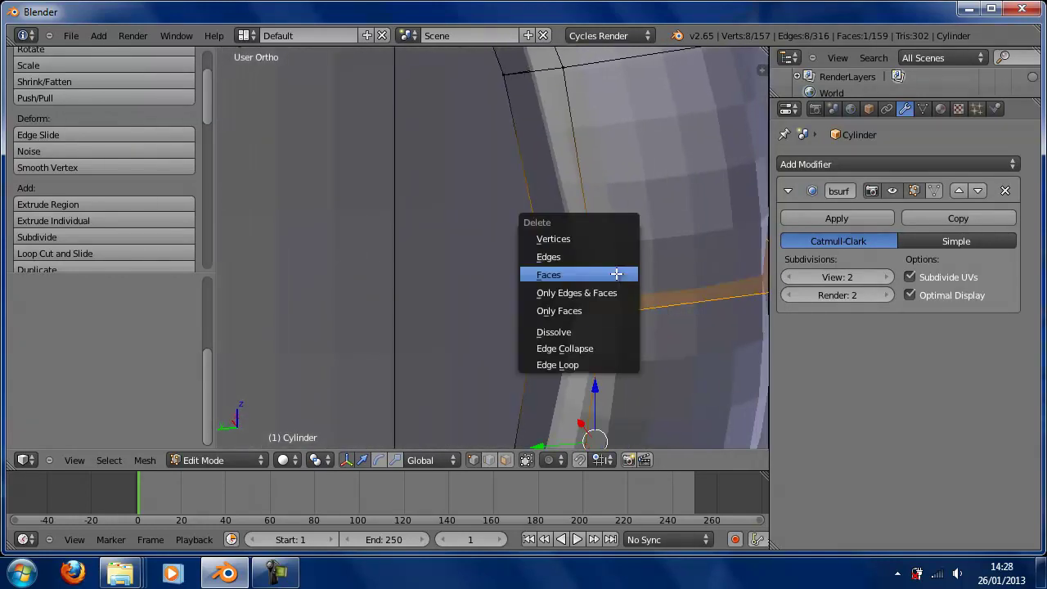
click(616, 273)
Step: Add a loop cut around the mug's lower body and slide it down close to the base
middle_drag(619, 274, 526, 250)
scroll(524, 247, down, 3)
scroll(593, 222, down, 2)
middle_drag(594, 222, 519, 180)
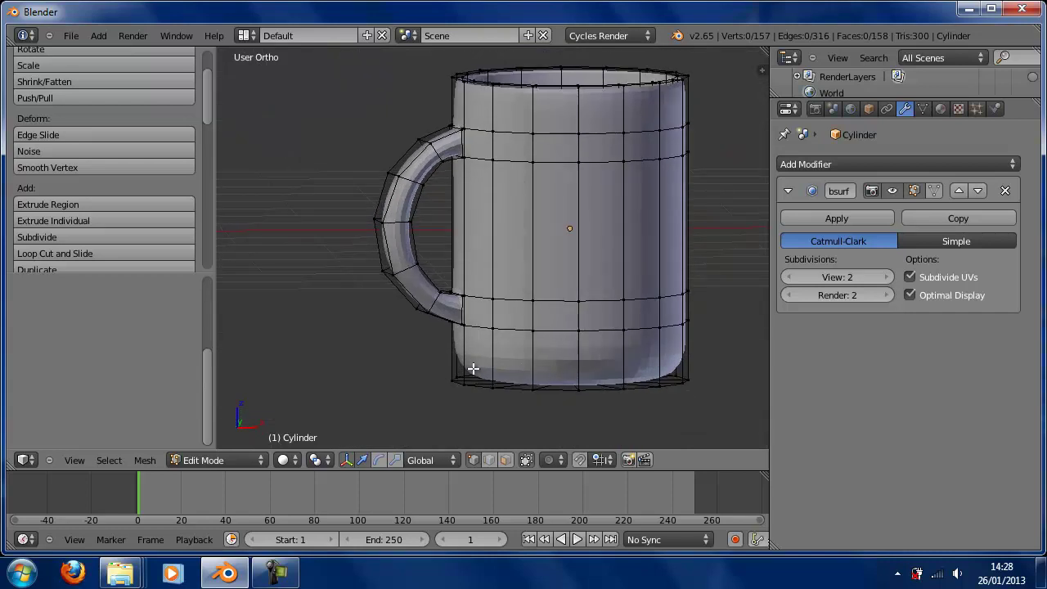
key(ctrl+r)
click(599, 350)
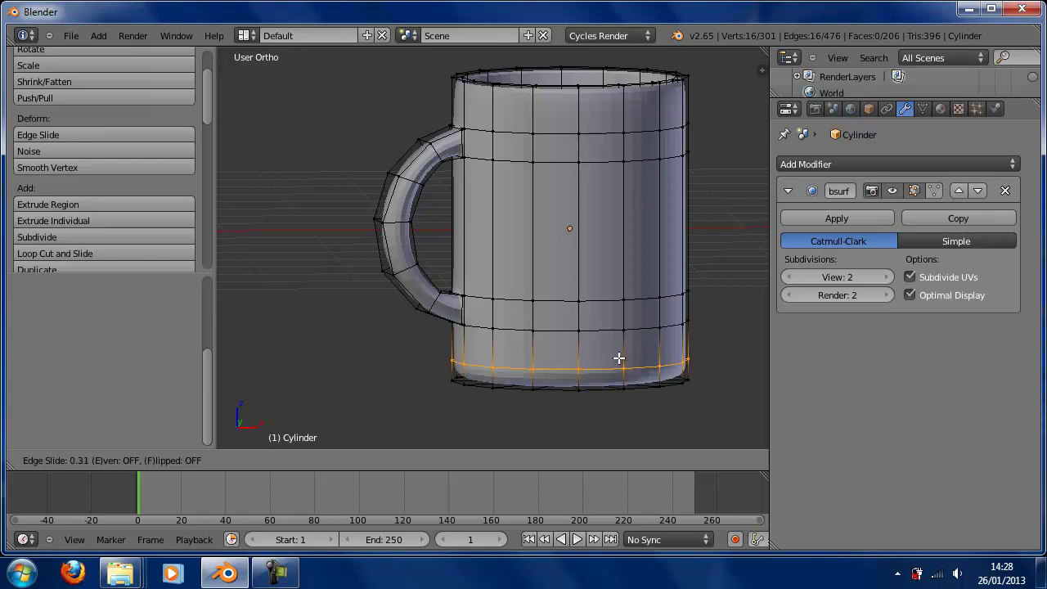
click(620, 370)
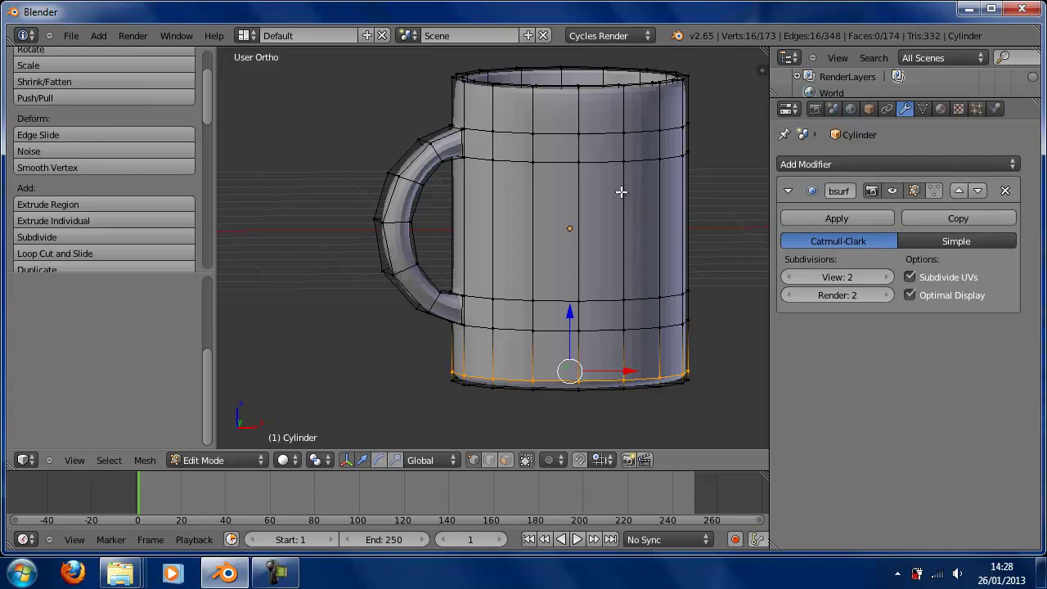
Step: Add a loop cut around the mug's outer wall and slide it up close beneath the rim
scroll(614, 270, up, 3)
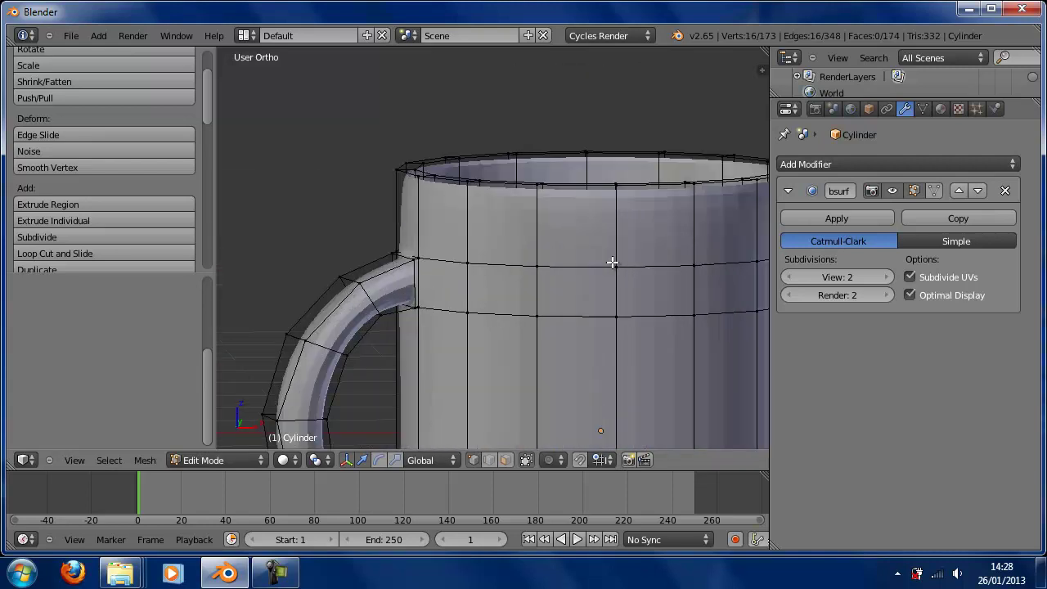
middle_drag(613, 225, 602, 256)
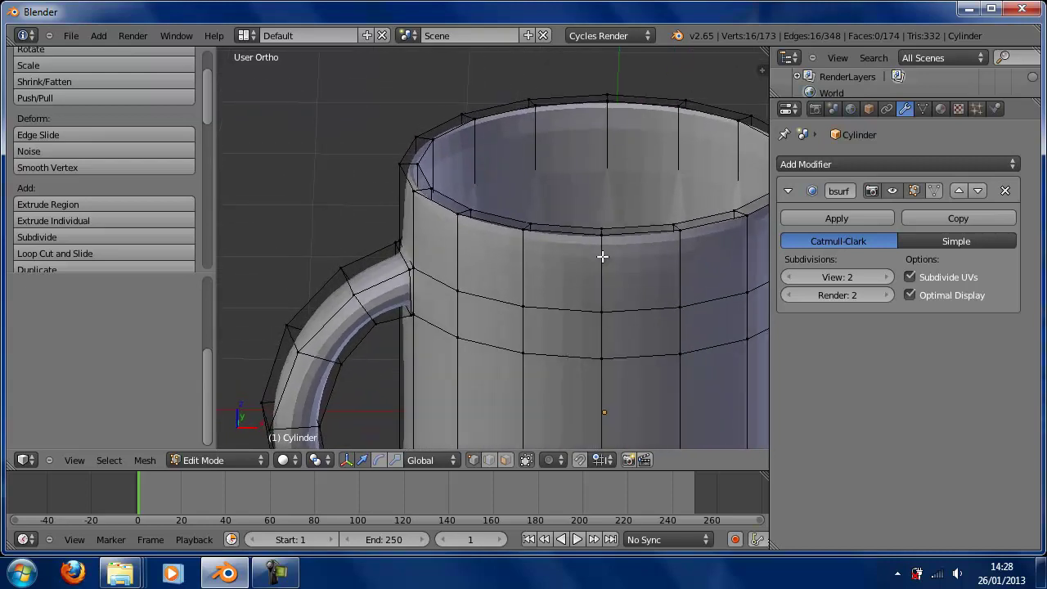
key(ctrl+r)
click(598, 265)
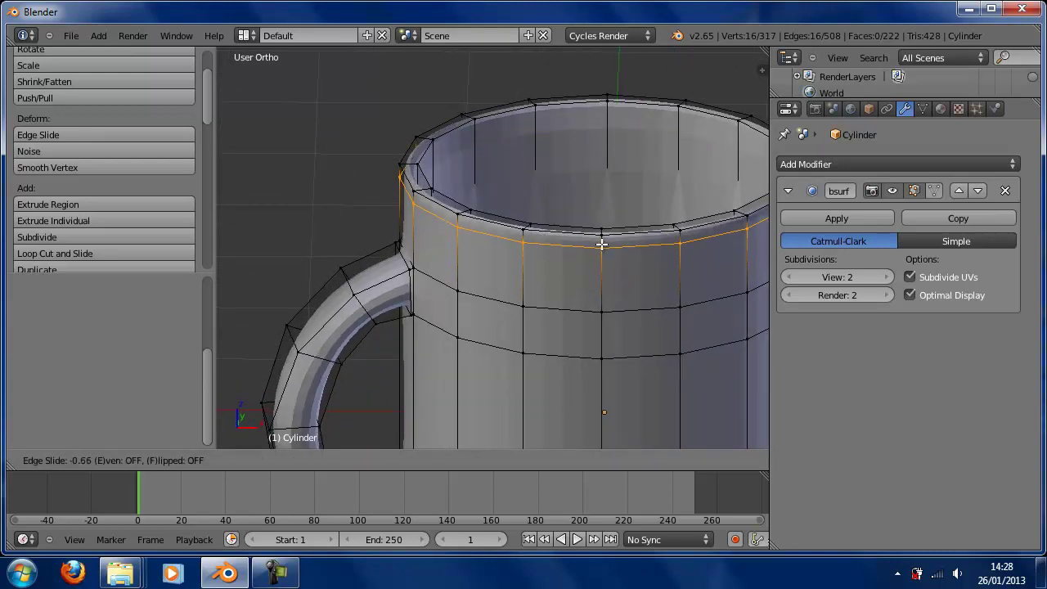
click(603, 241)
Step: Add a loop cut around the mug's inner wall and slide it down toward the inner base
middle_drag(661, 173, 510, 230)
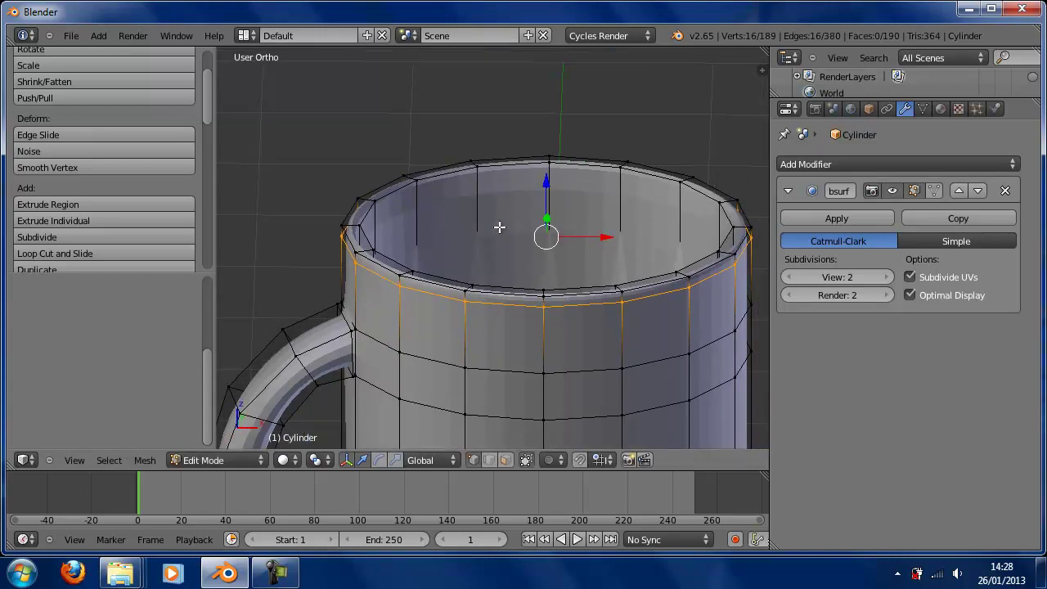
key(ctrl+r)
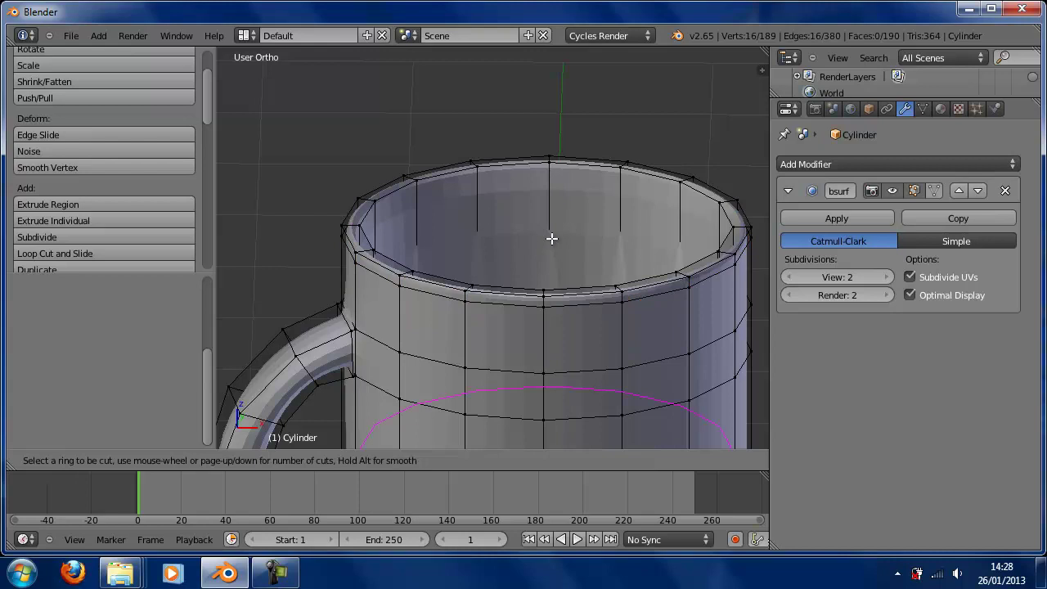
click(482, 239)
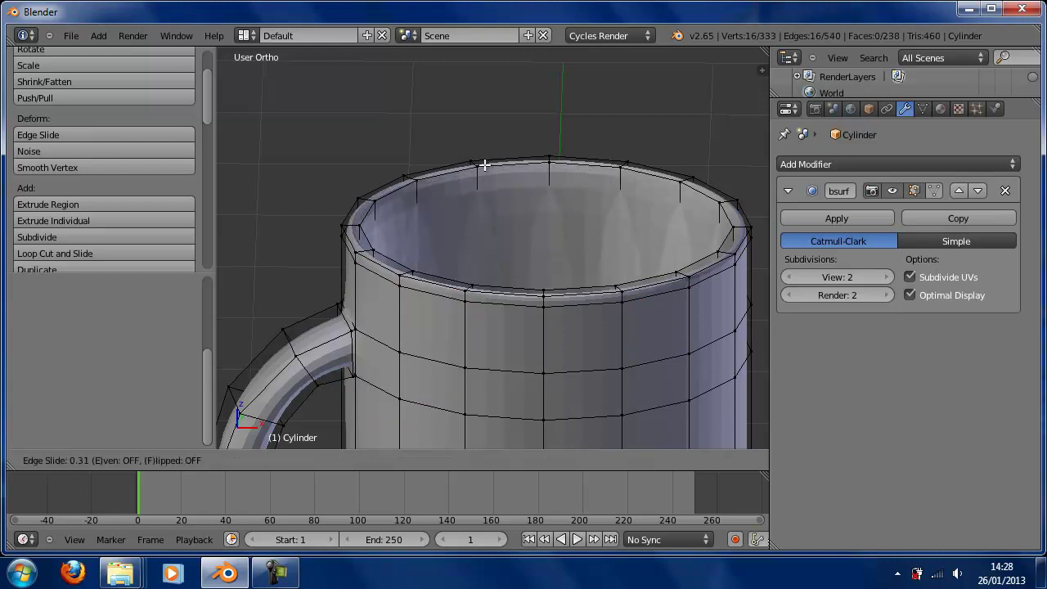
click(495, 295)
Step: Switch to wireframe shading and move the selected inner loop down along Z, close to the mug's inner base
scroll(507, 295, down, 7)
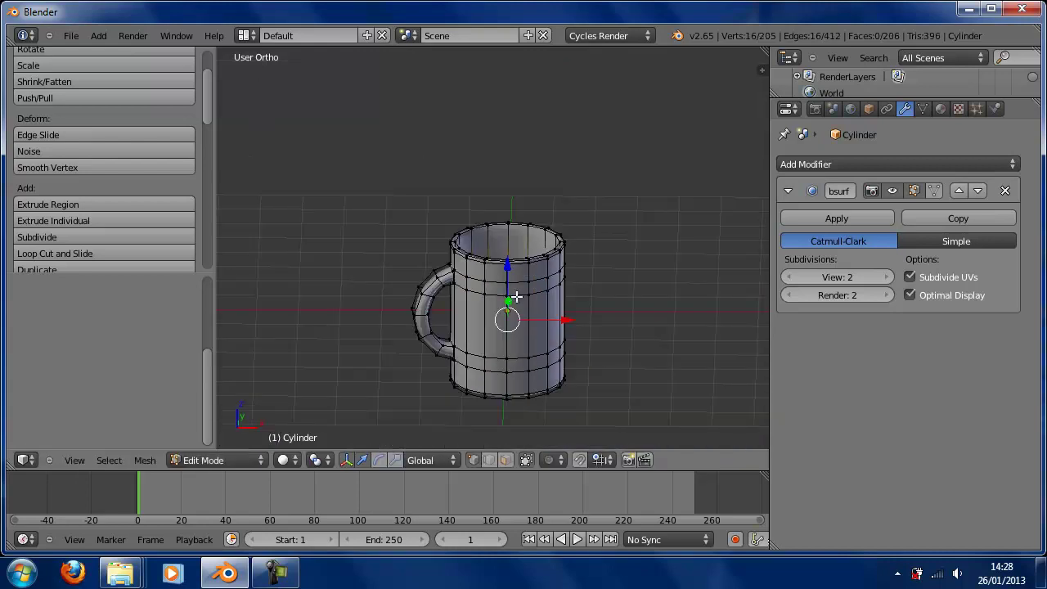
shift+middle_drag(516, 333, 506, 241)
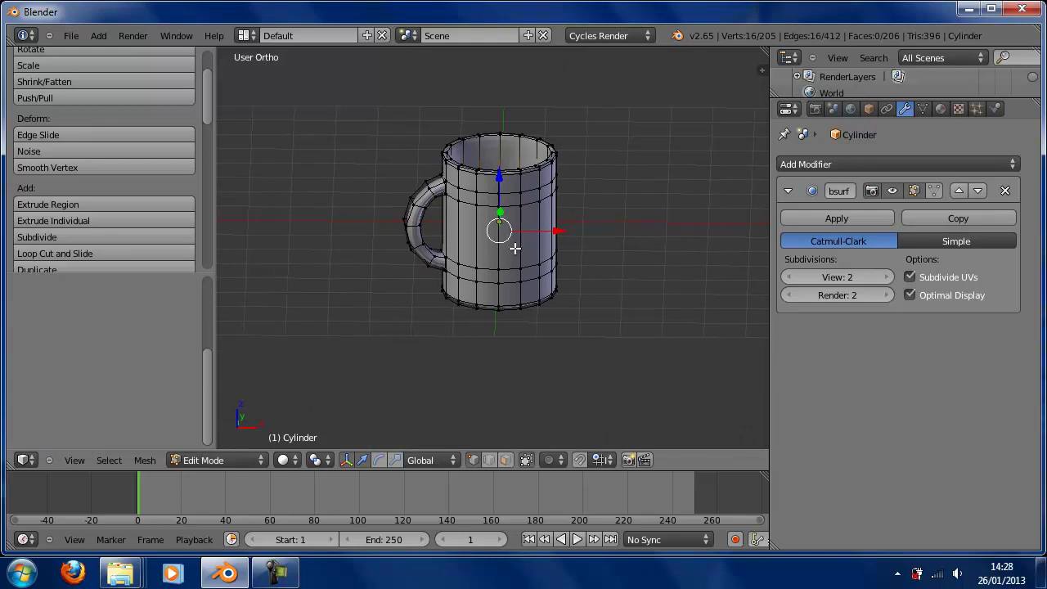
key(z)
scroll(542, 266, up, 2)
scroll(543, 267, up, 2)
drag(512, 172, 513, 252)
shift+middle_drag(534, 161, 535, 300)
scroll(536, 226, up, 6)
shift+middle_drag(540, 183, 525, 371)
key(ctrl+r)
scroll(506, 252, down, 1)
key(Escape)
scroll(504, 267, down, 10)
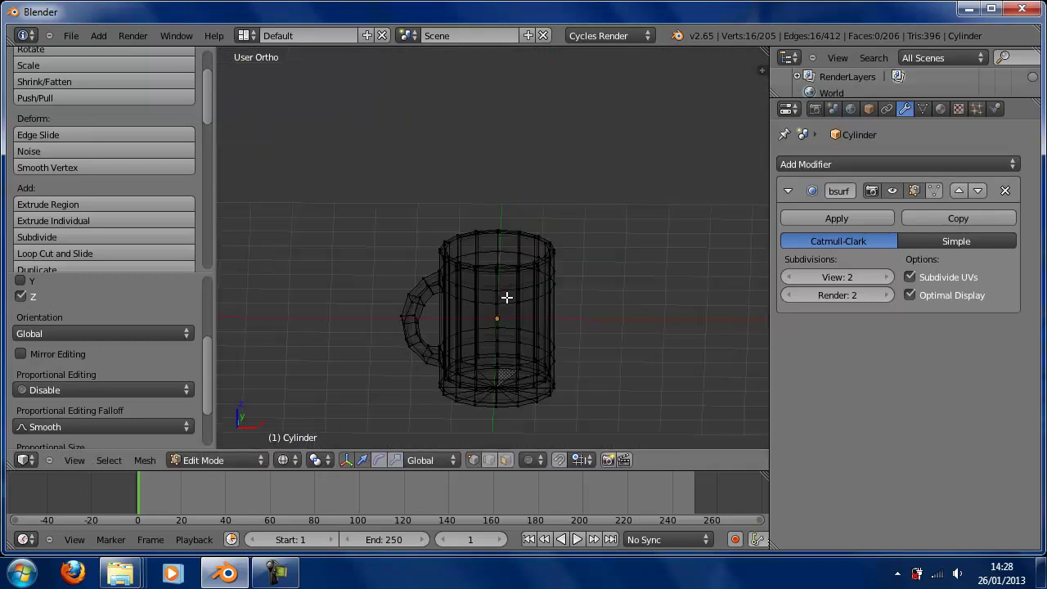
Step: Add another loop cut around the mug's inner wall and slide it up near the rim
shift+middle_drag(507, 299, 499, 242)
key(ctrl+r)
click(500, 261)
click(500, 205)
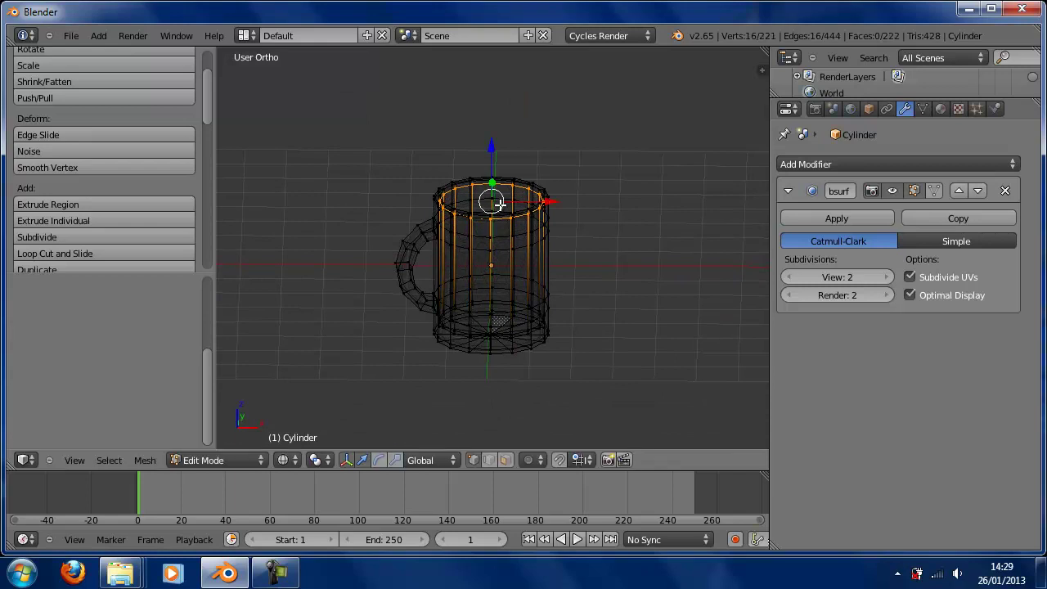
Step: Return to solid shading and nudge the upper inner loop slightly down along Z
scroll(503, 194, up, 5)
shift+middle_drag(507, 182, 526, 297)
key(z)
scroll(518, 262, up, 2)
shift+middle_drag(519, 237, 492, 246)
mouse_move(485, 237)
mouse_down()
mouse_move(483, 216)
mouse_move(481, 243)
mouse_up()
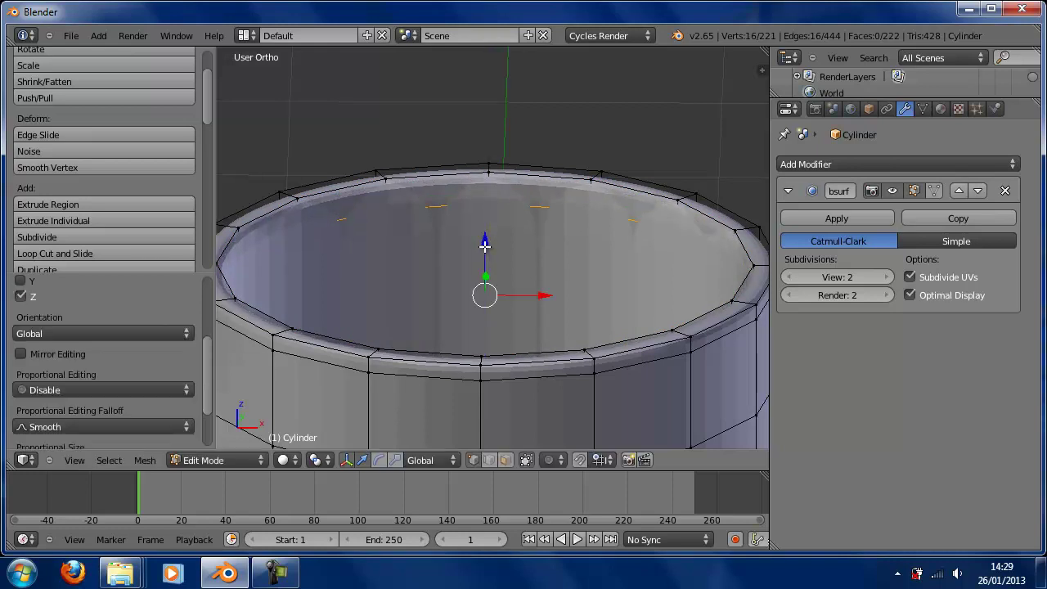
Step: Leave Edit Mode and examine the smoothed mug's rim, body and handle in solid shading
scroll(491, 261, down, 3)
middle_drag(526, 309, 533, 274)
key(z)
scroll(530, 278, down, 6)
scroll(527, 279, up, 5)
key(Tab)
key(z)
scroll(540, 280, down, 3)
mouse_move(540, 280)
middle_down()
mouse_move(545, 341)
mouse_move(685, 308)
mouse_move(734, 281)
mouse_move(685, 346)
mouse_move(506, 343)
mouse_move(505, 296)
mouse_move(502, 322)
middle_up()
scroll(506, 298, down, 4)
scroll(515, 287, up, 6)
scroll(523, 290, down, 4)
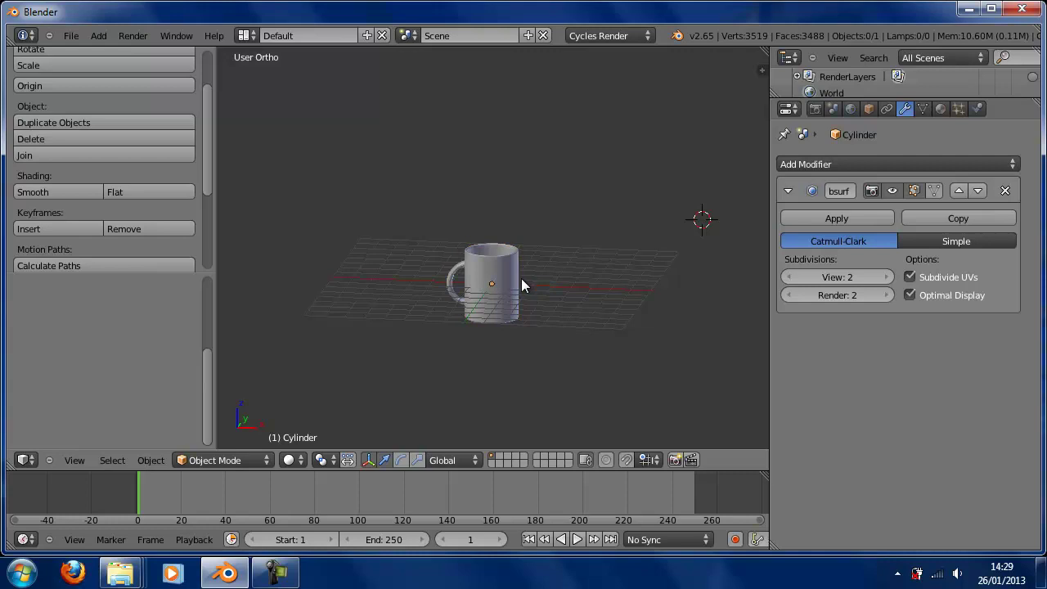
scroll(475, 319, up, 5)
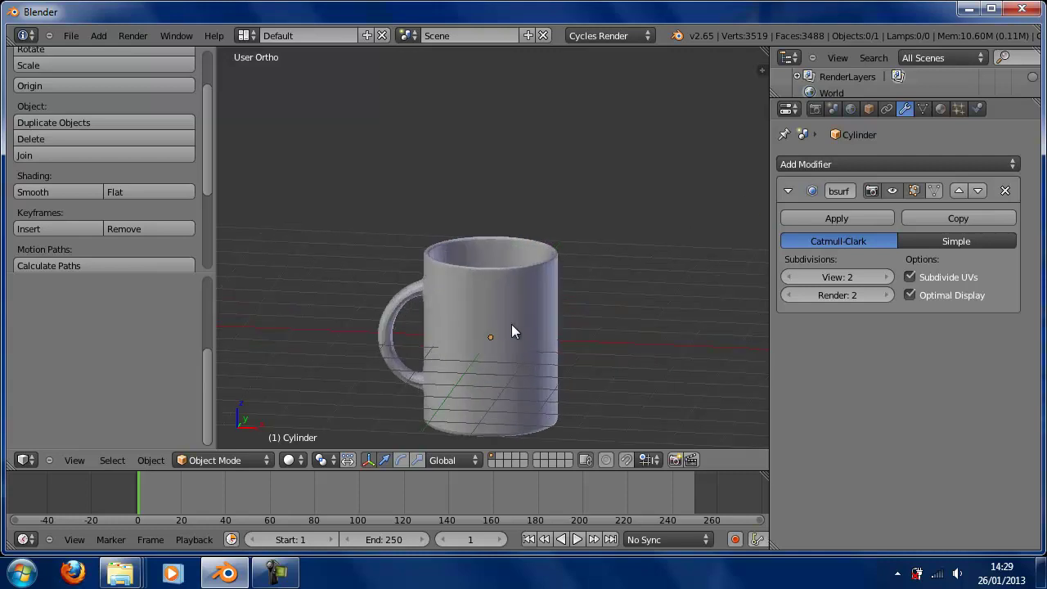
Step: Reset the 3D cursor to the scene's centre and add a mesh plane there
key(shift+c)
scroll(531, 260, down, 3)
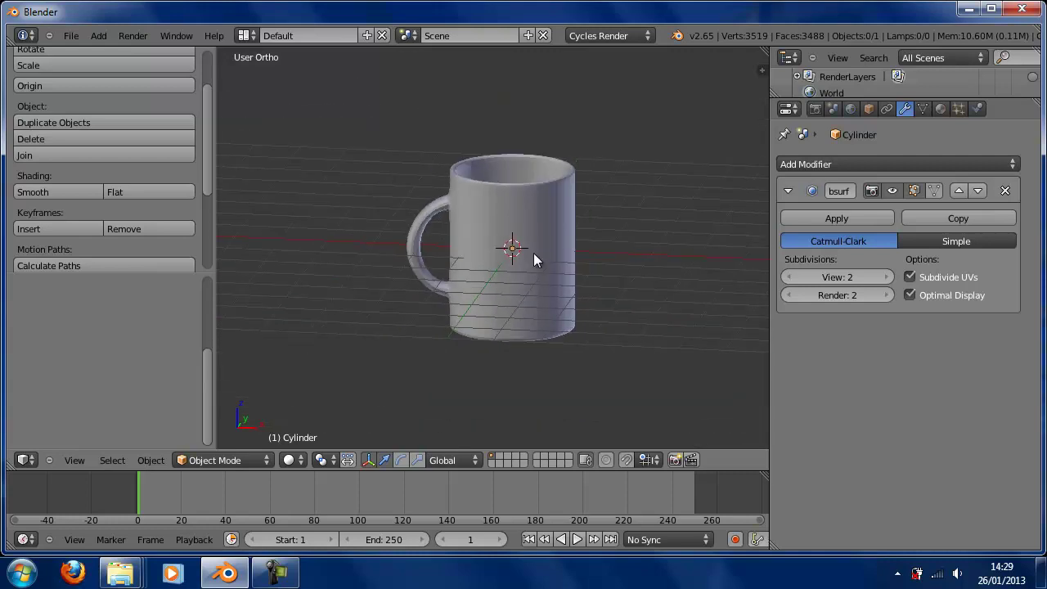
middle_drag(529, 257, 531, 291)
key(shift+a)
mouse_move(531, 286)
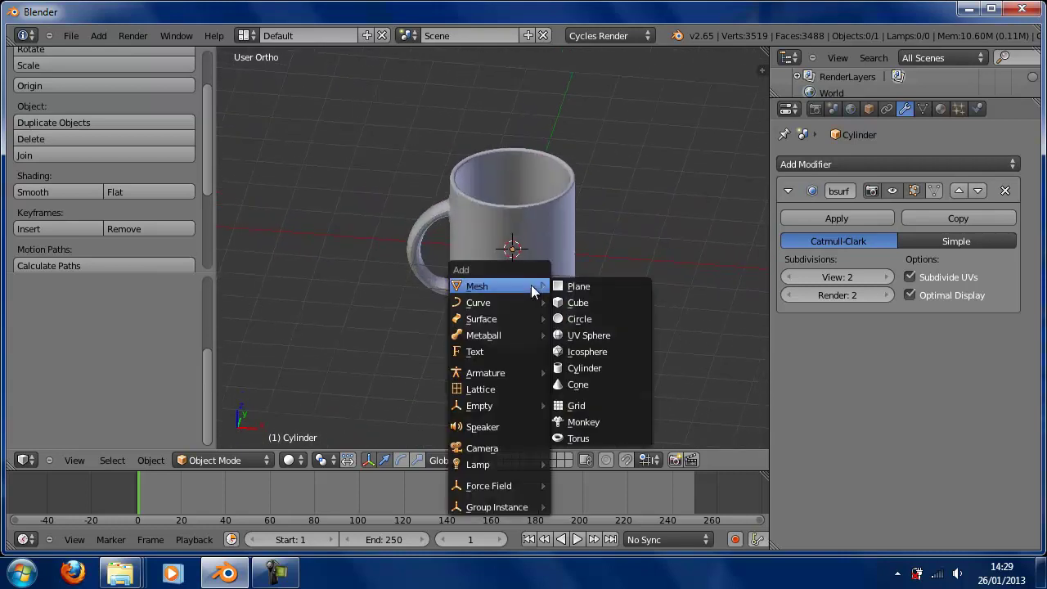
click(575, 286)
Step: Scale the plane up uniformly until it nearly covers the floor grid around the mug
scroll(544, 293, down, 2)
key(s)
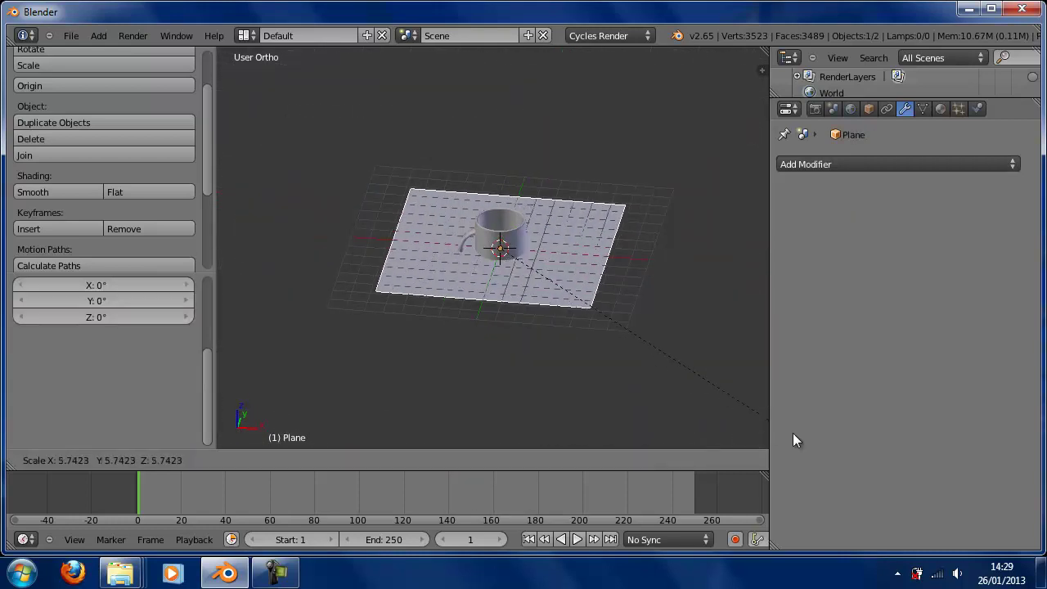
click(813, 421)
key(s)
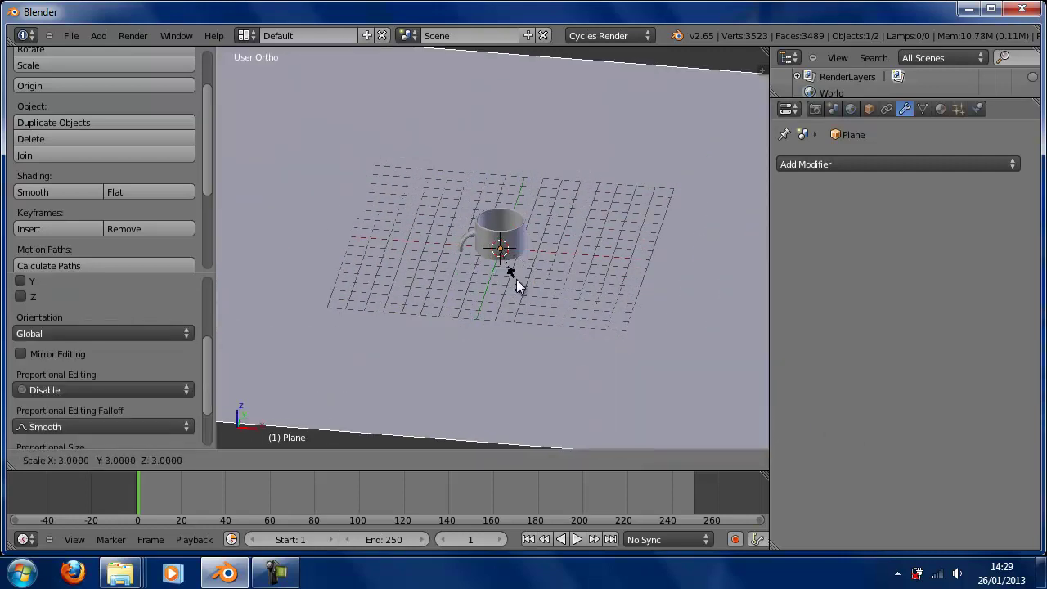
click(495, 261)
key(s)
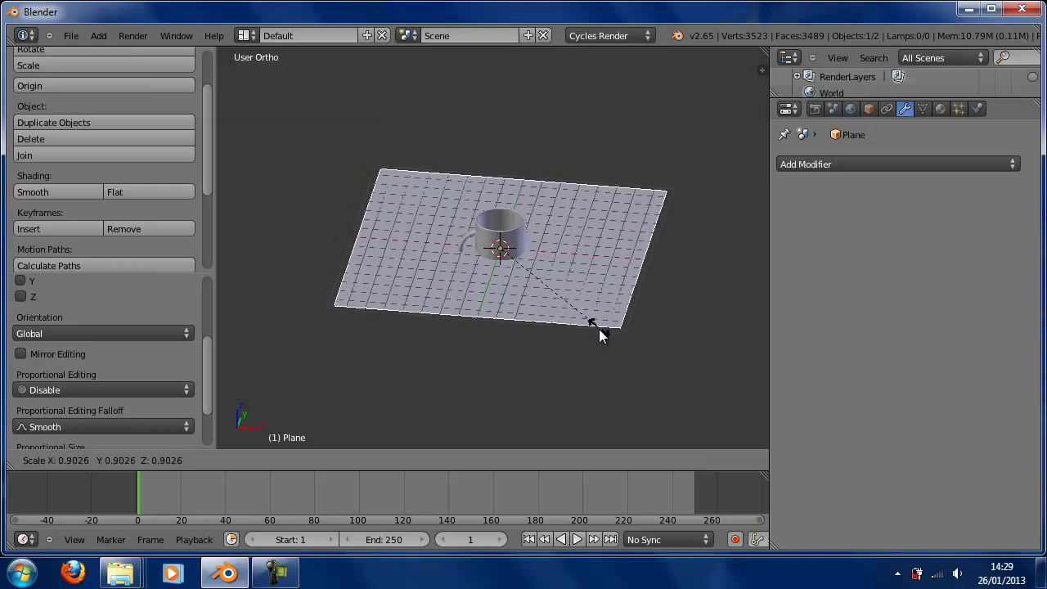
click(599, 330)
Step: In front view, raise the mug along Z until its base rests on the plane
middle_drag(525, 315, 521, 239)
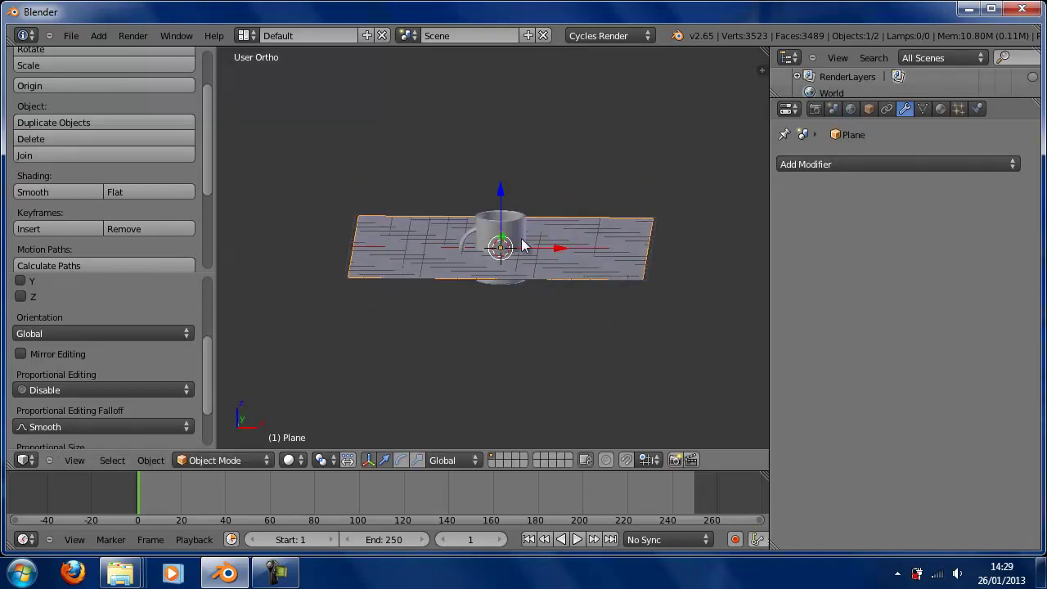
click(80, 460)
click(105, 360)
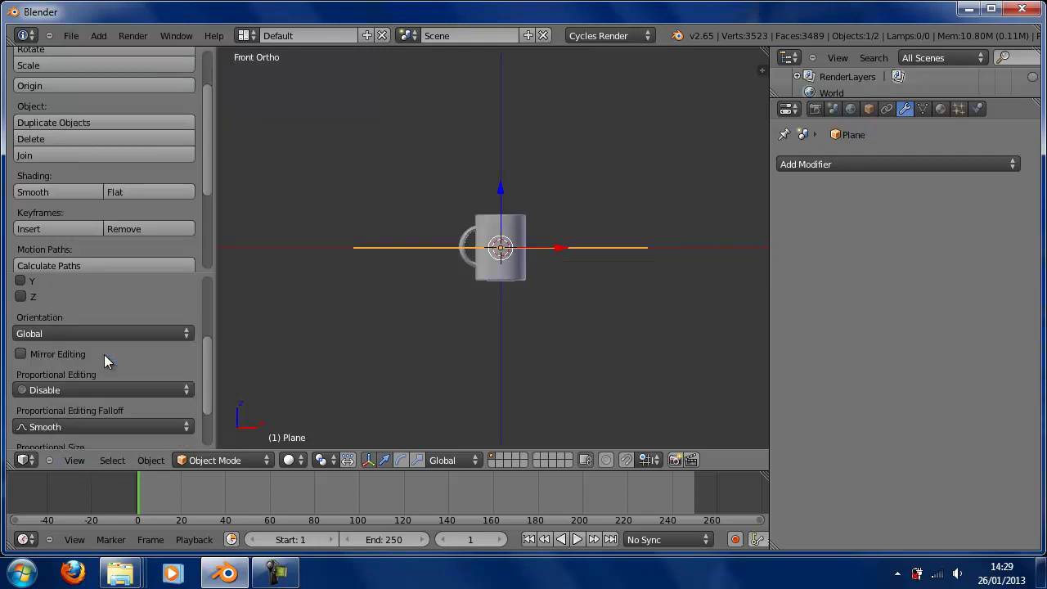
right_click(490, 222)
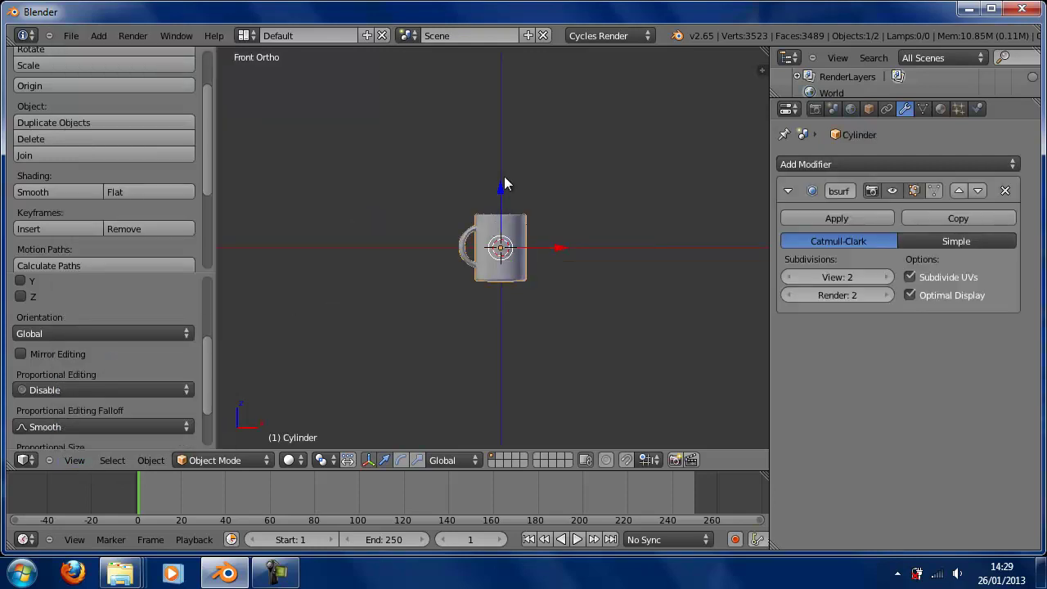
drag(500, 188, 499, 152)
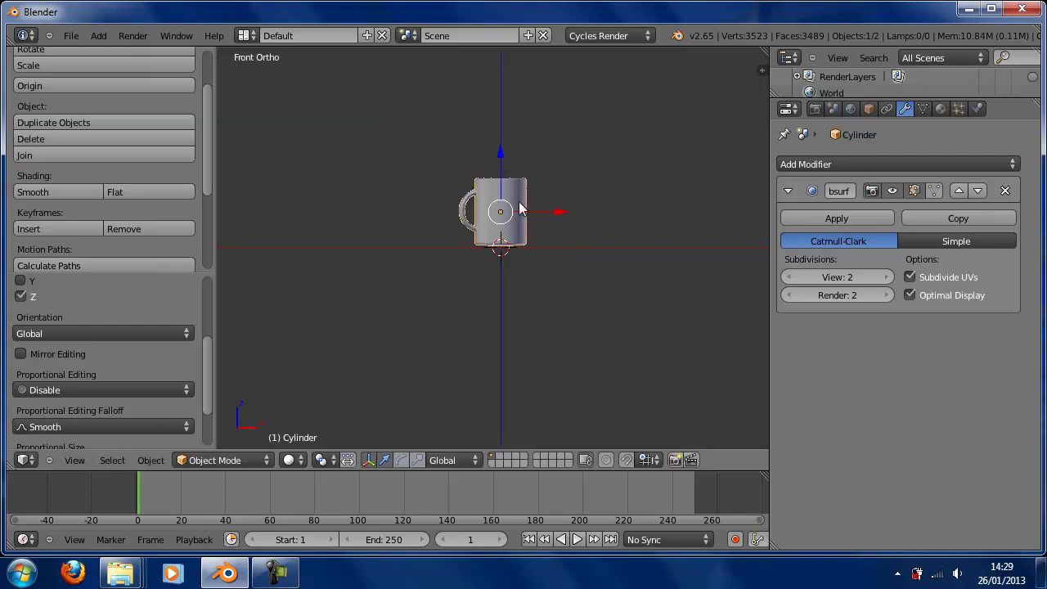
scroll(587, 210, up, 6)
drag(519, 69, 522, 71)
middle_drag(620, 205, 591, 327)
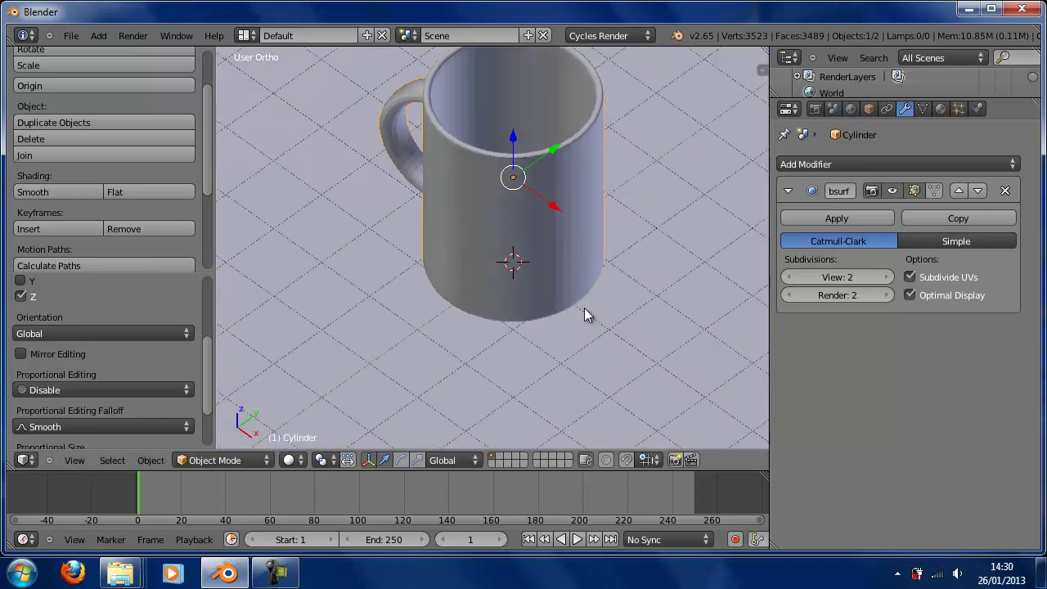
scroll(589, 296, down, 5)
middle_drag(517, 316, 611, 279)
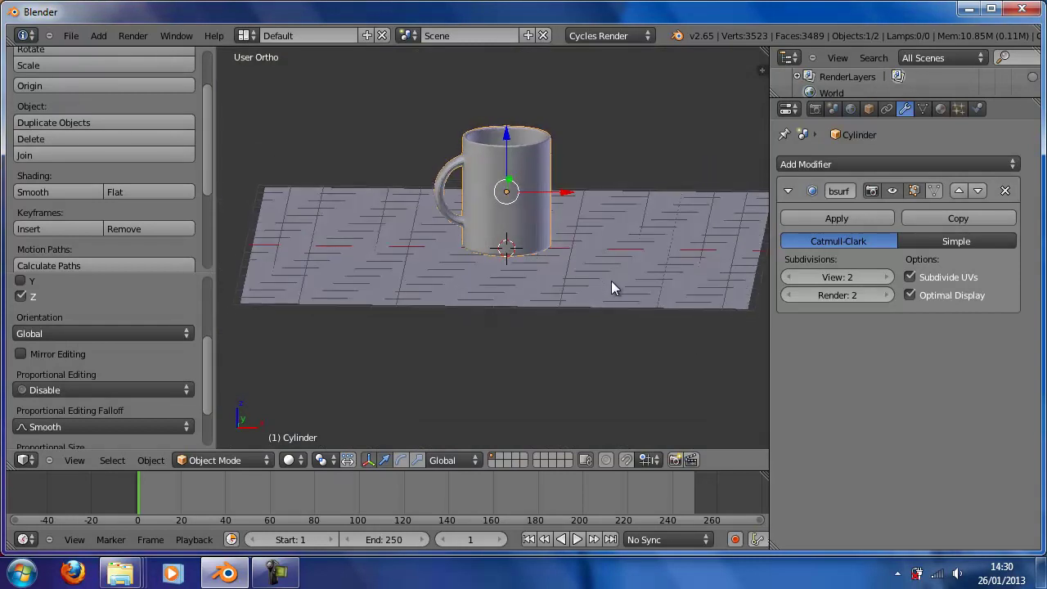
Step: Add a camera and move it along Y to about -10.46, in front of the mug
key(a)
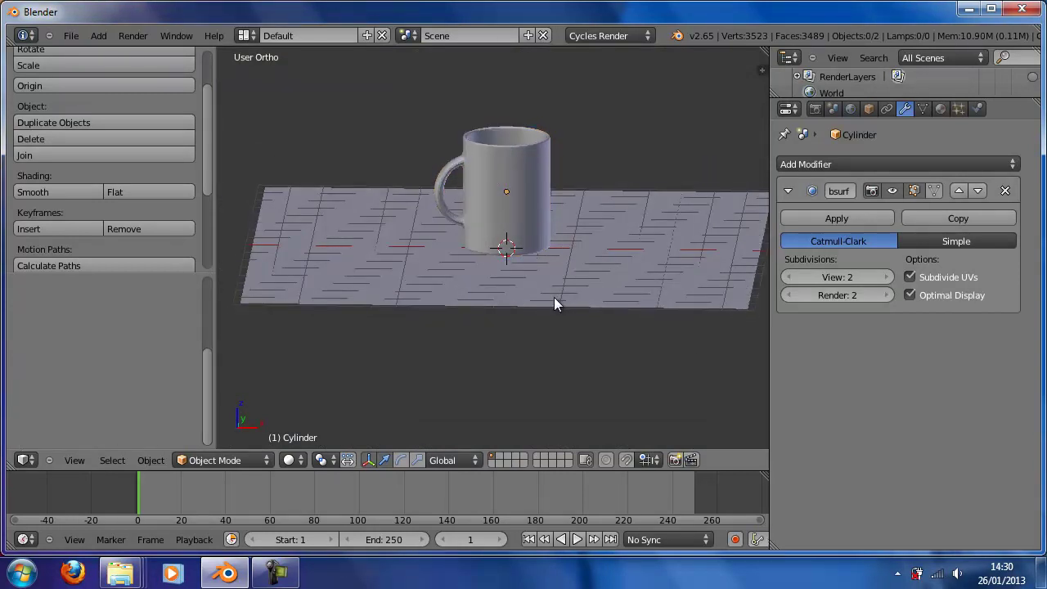
key(shift+a)
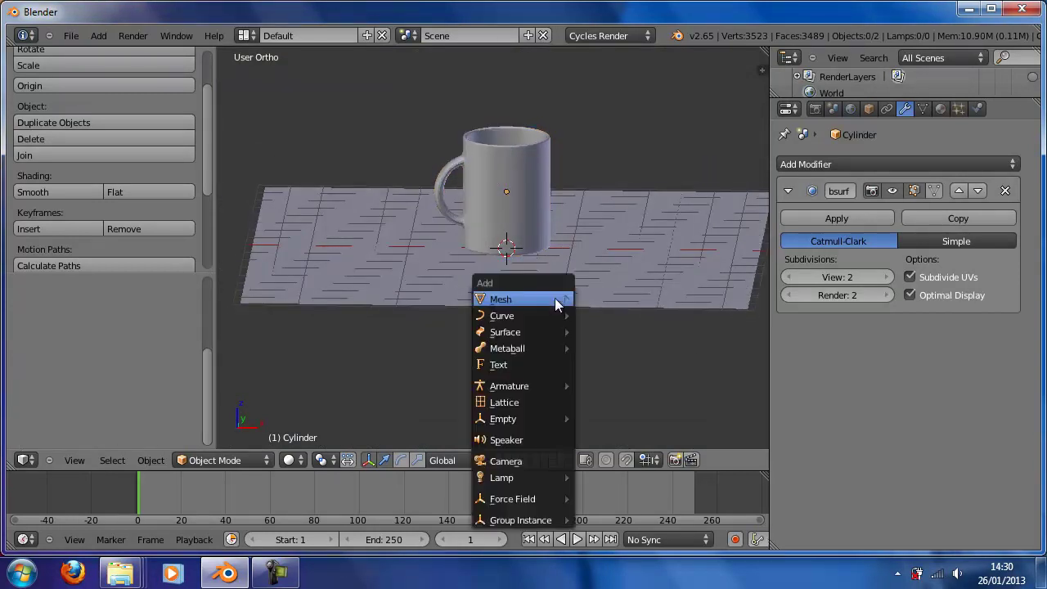
click(524, 463)
middle_drag(504, 344, 448, 250)
drag(449, 242, 632, 244)
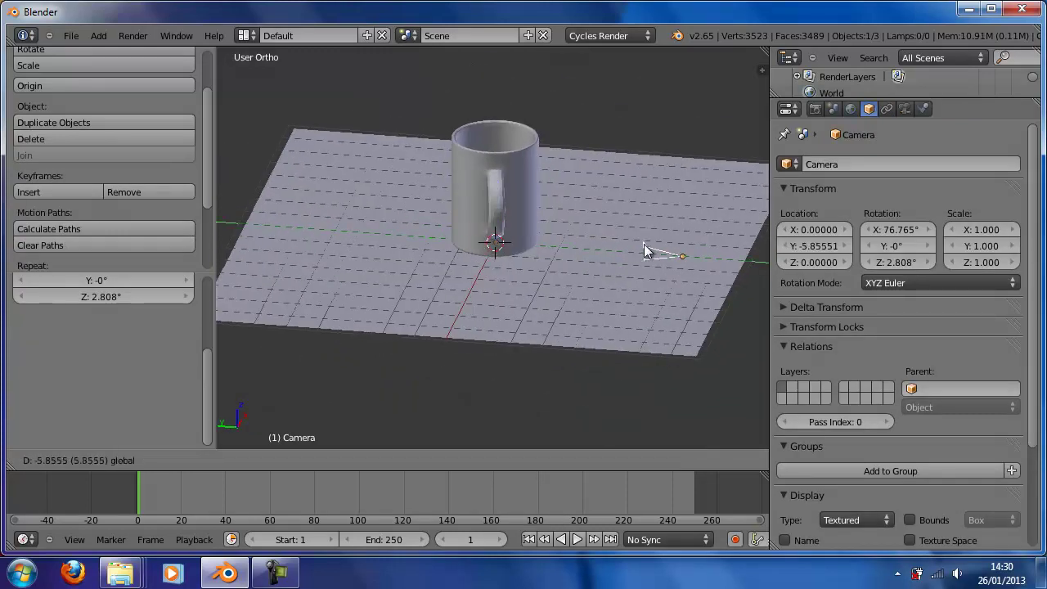
scroll(645, 254, down, 4)
drag(519, 252, 571, 249)
Step: Look through the camera and enable Lock Camera to View
click(71, 461)
click(92, 407)
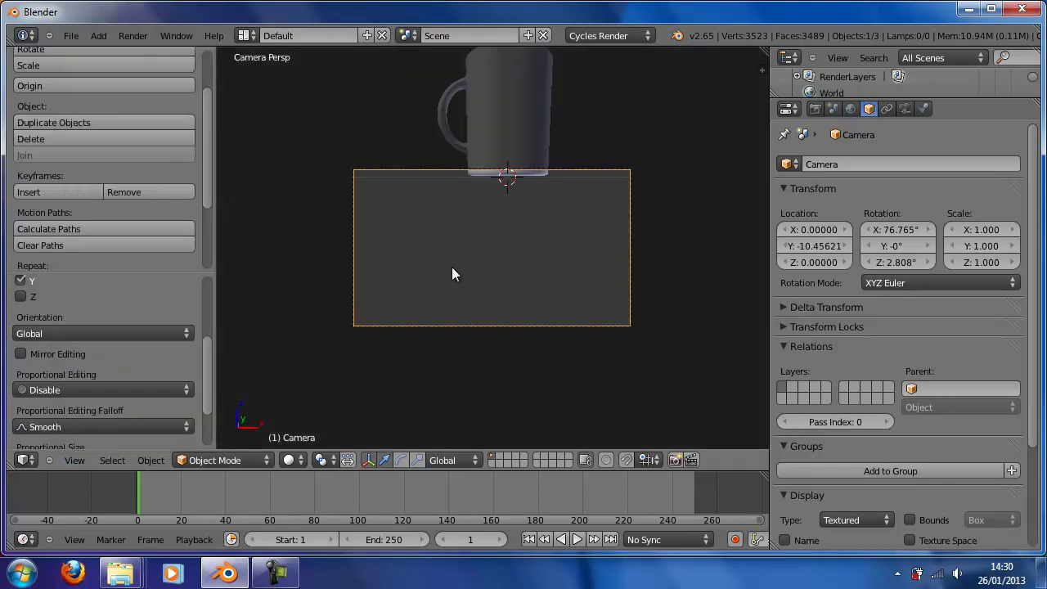
key(n)
scroll(653, 252, up, 6)
scroll(663, 169, down, 2)
scroll(663, 170, down, 4)
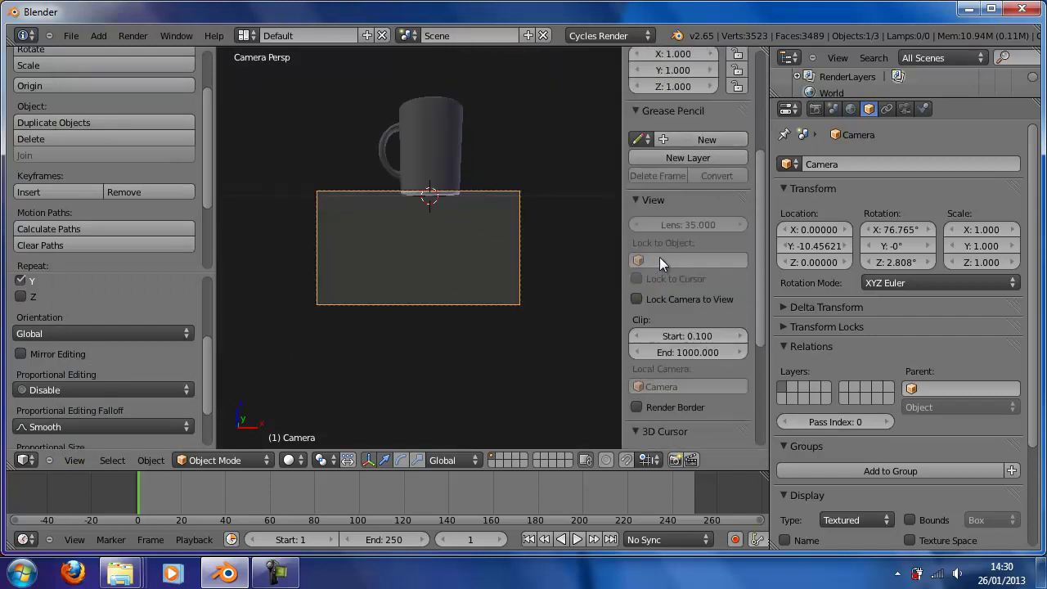
scroll(662, 251, up, 6)
scroll(655, 247, down, 6)
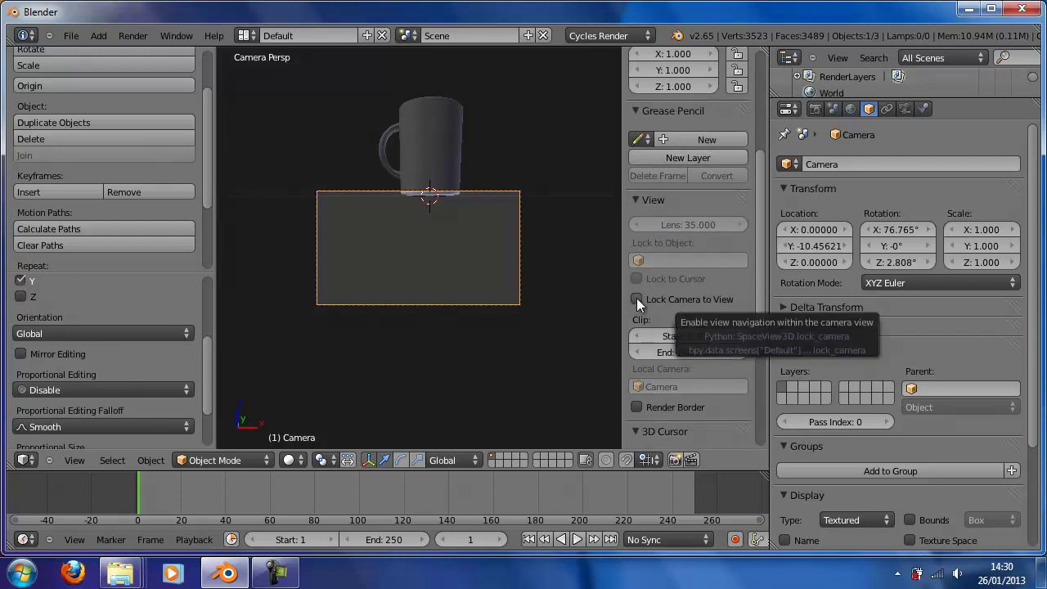
click(637, 299)
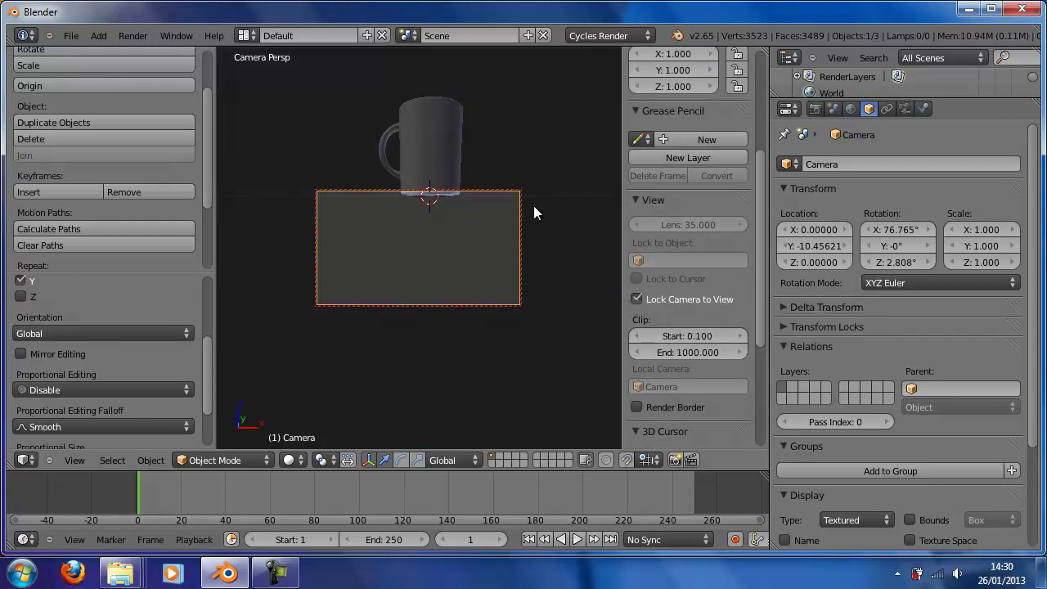
Step: Frame the mug and plane with the camera at about X -1.77, Y -11.31, Z 4.72, rotated about 74.8° in X and -6.8° in Z
shift+middle_drag(506, 193, 446, 273)
scroll(500, 282, up, 1)
scroll(500, 284, down, 2)
scroll(500, 284, down, 1)
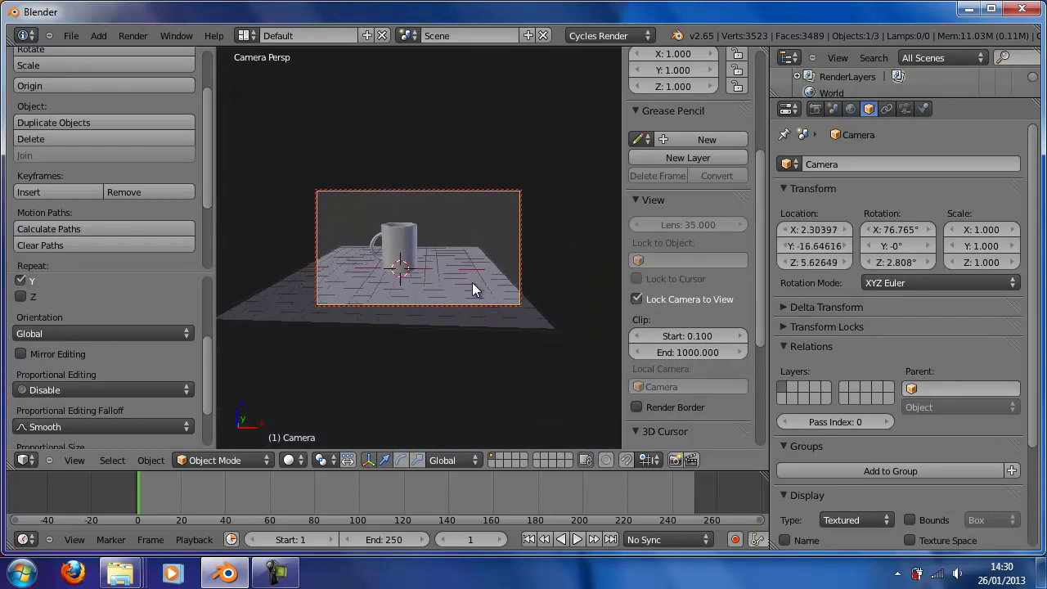
scroll(442, 282, up, 2)
middle_drag(420, 322, 447, 284)
scroll(448, 286, down, 1)
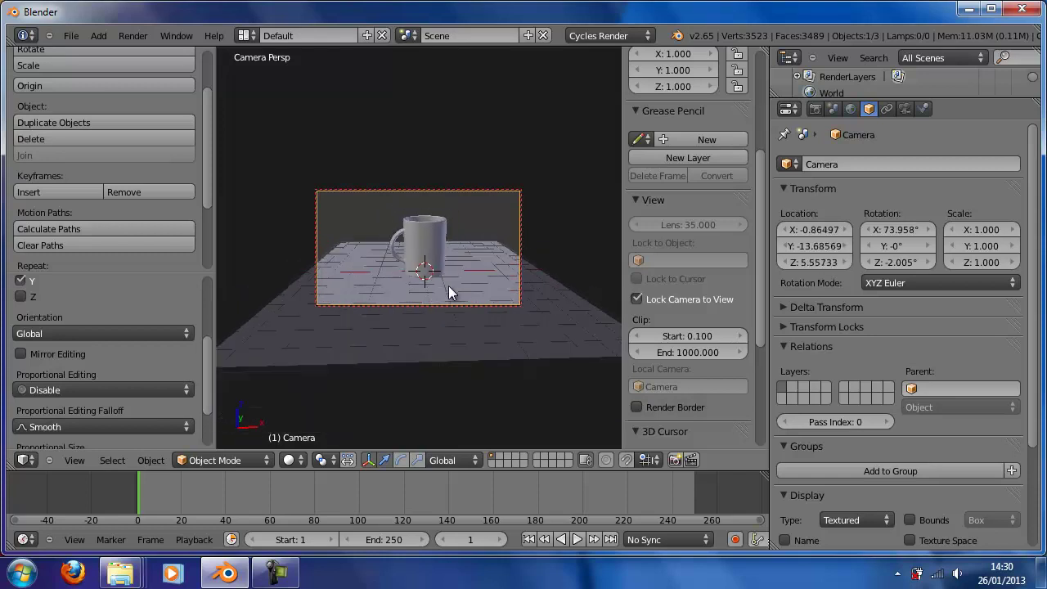
scroll(448, 286, up, 1)
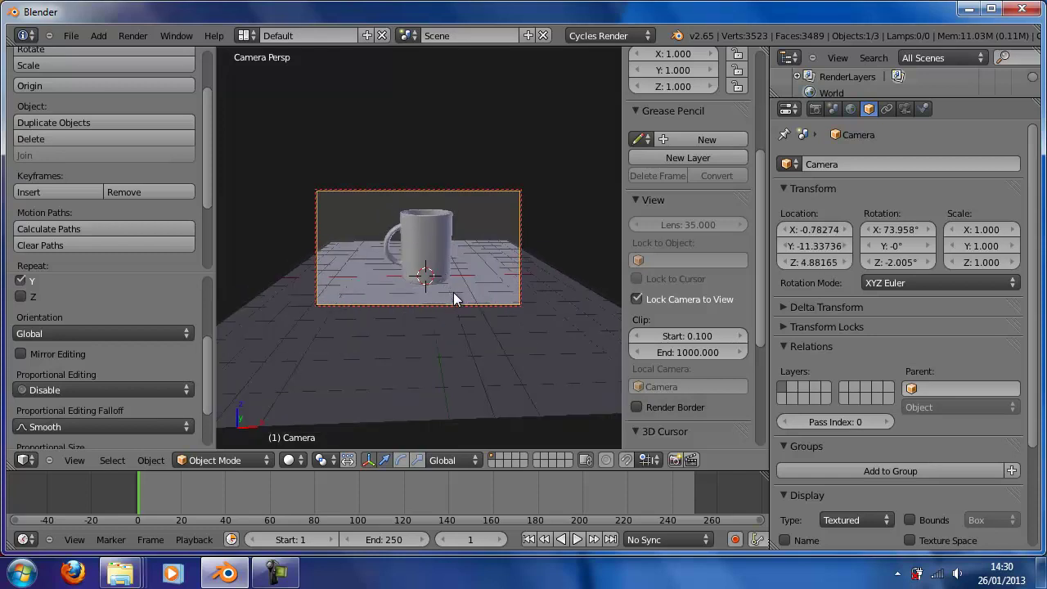
middle_drag(449, 337, 398, 338)
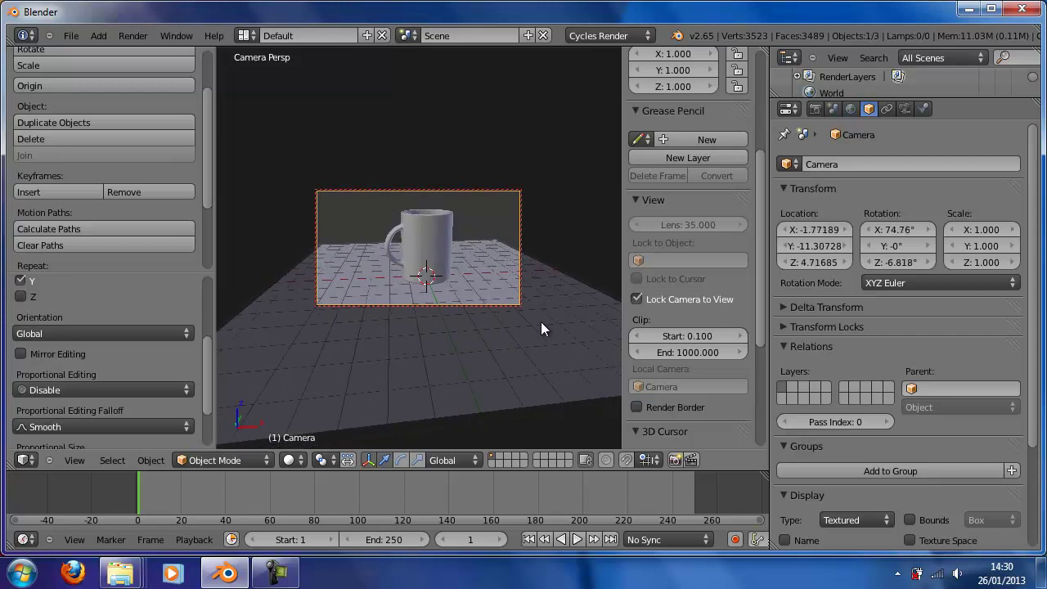
Step: Turn off Lock Camera to View and leave the camera view for an orbited view of the whole scene
scroll(654, 245, down, 6)
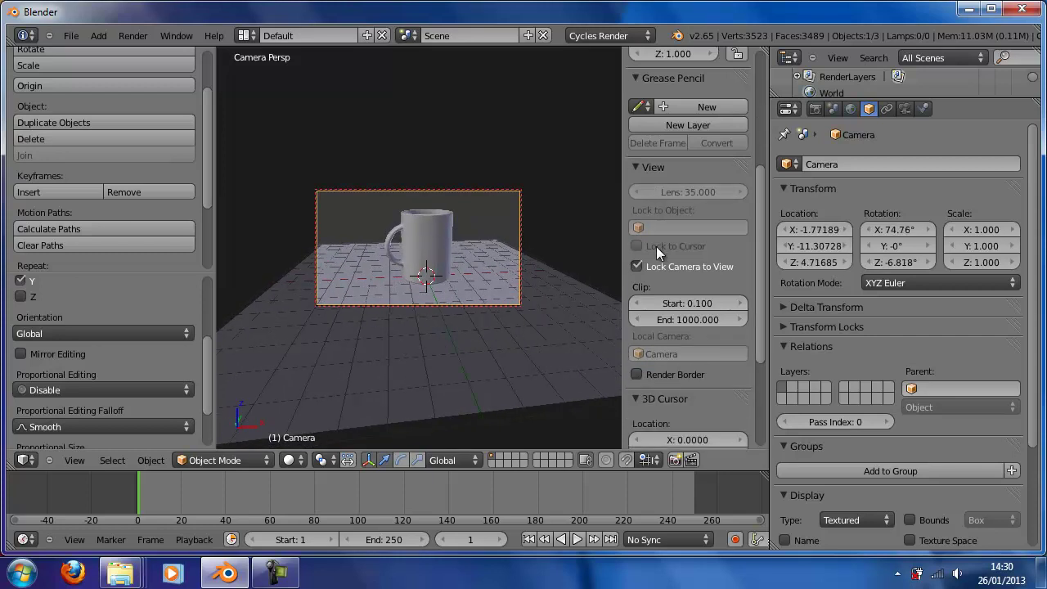
scroll(659, 243, up, 7)
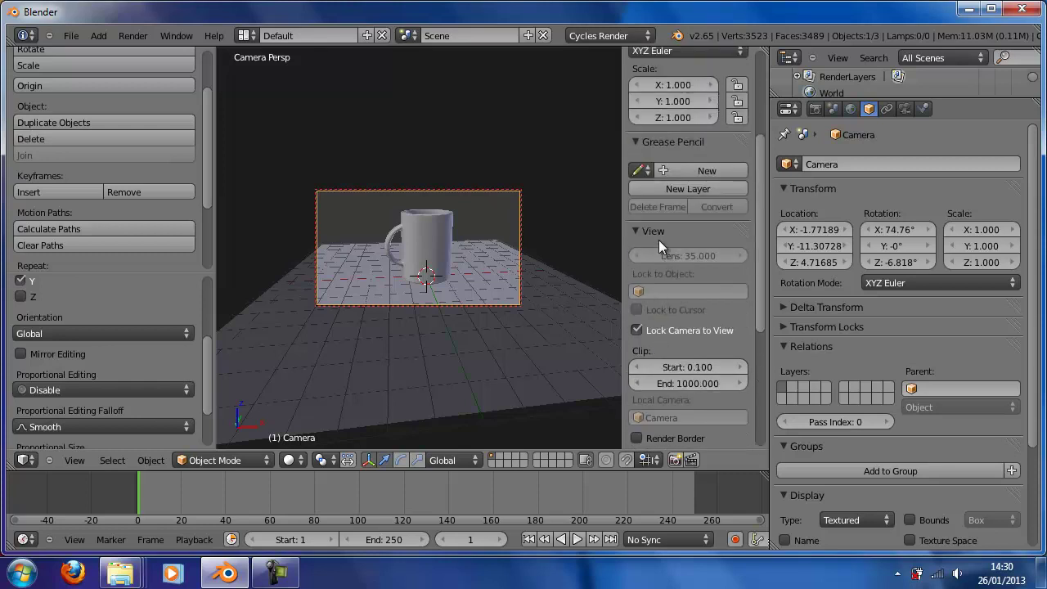
click(637, 331)
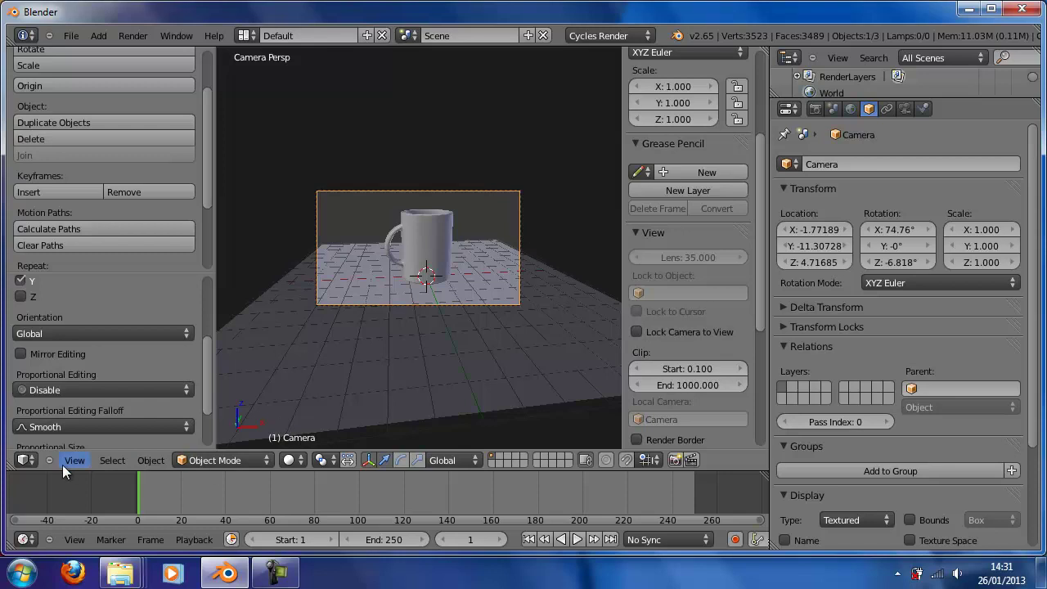
click(63, 463)
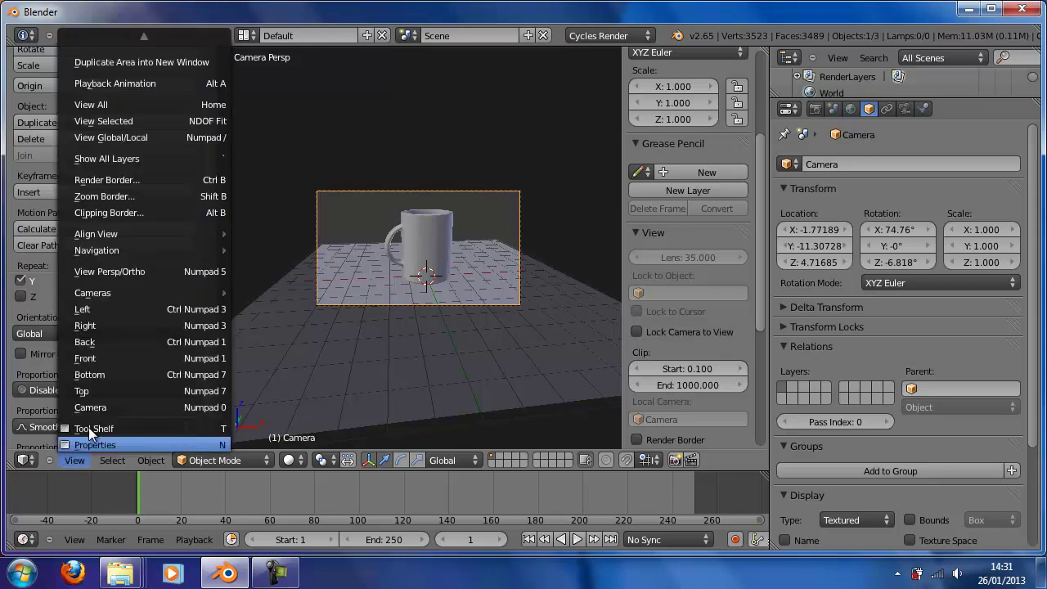
click(108, 390)
middle_drag(438, 343, 332, 192)
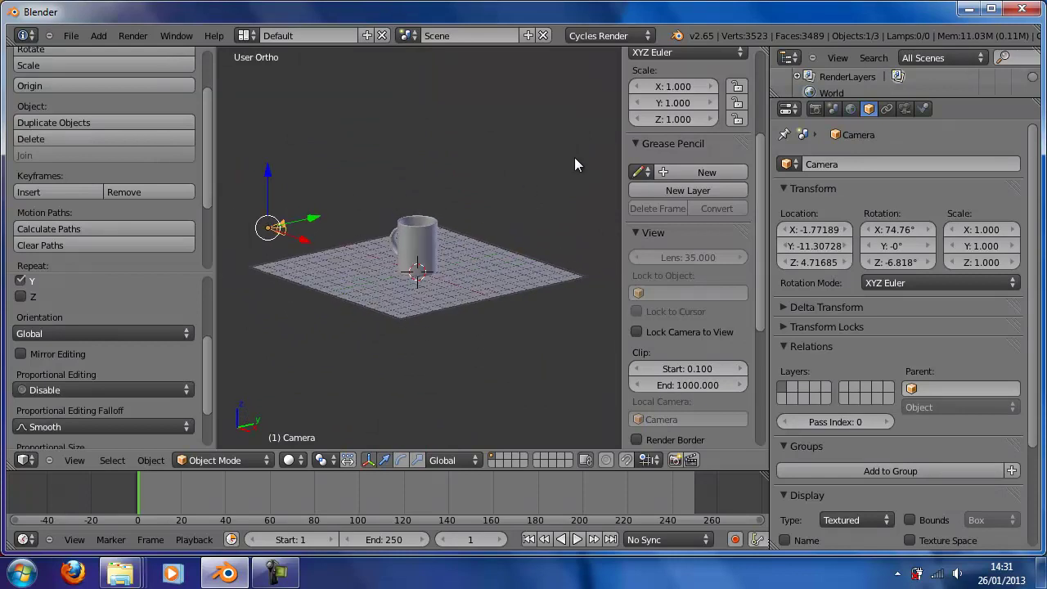
Step: Hide the 3D view's properties sidebar and tool shelf, and deselect the camera
key(n)
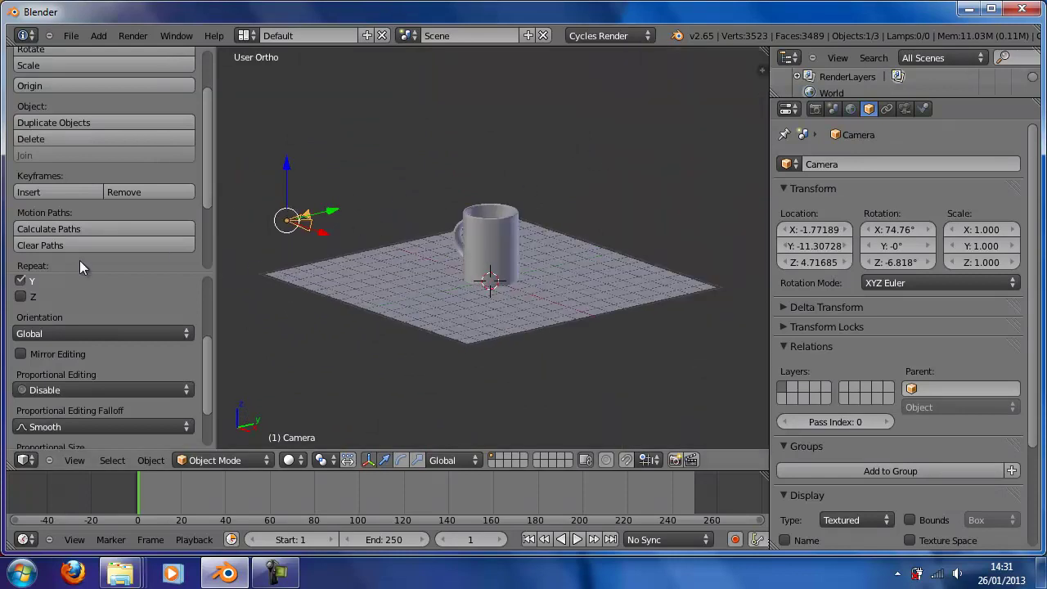
key(t)
scroll(245, 235, down, 3)
middle_drag(243, 273, 363, 275)
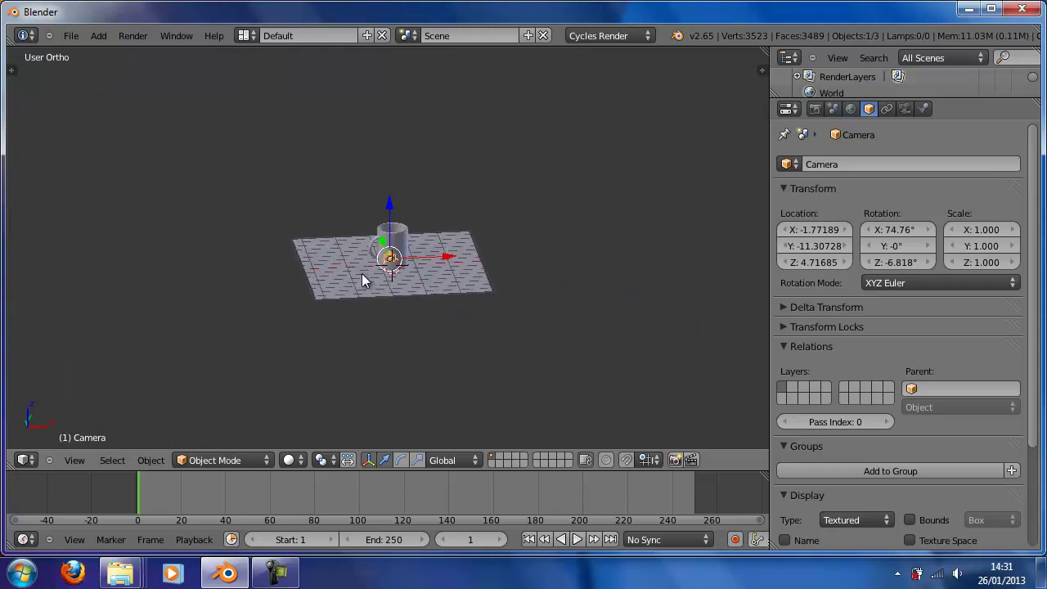
key(shift+s)
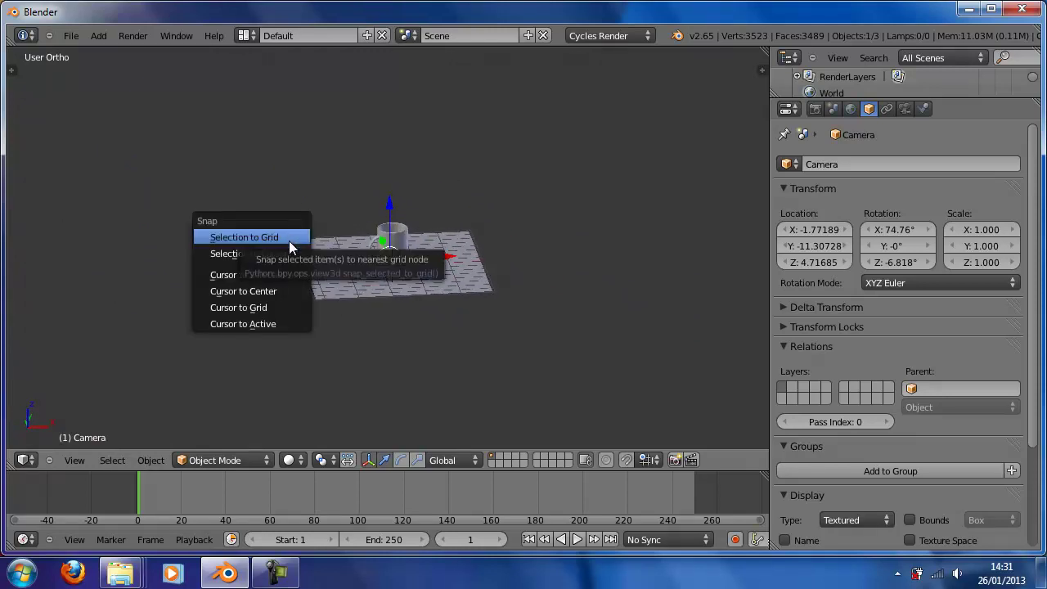
key(Escape)
scroll(340, 311, up, 5)
key(a)
scroll(338, 305, up, 1)
middle_drag(338, 302, 372, 301)
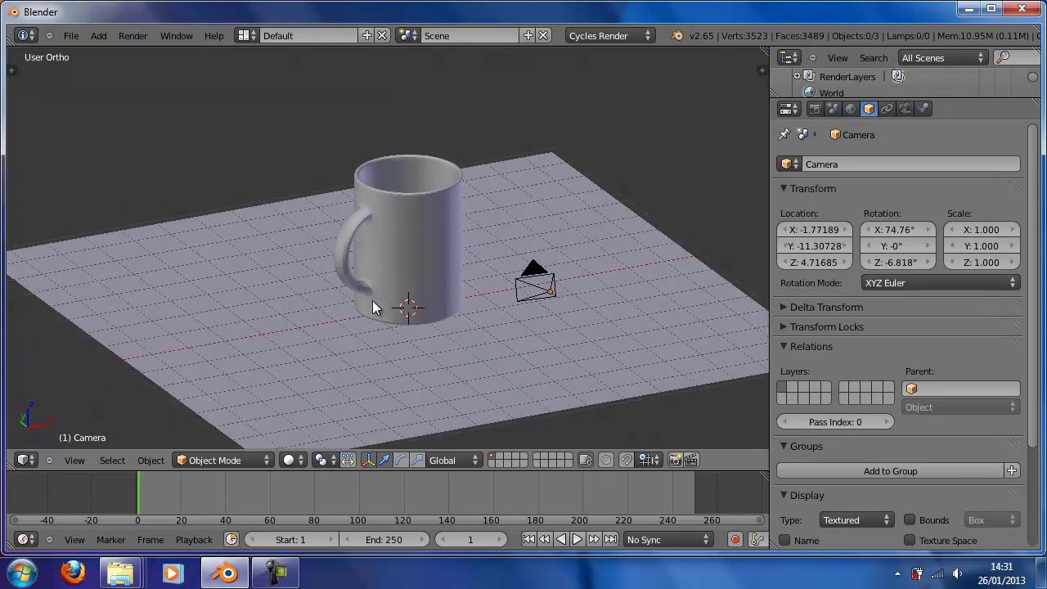
Step: Add a second plane at the mug's base and scale it up about 2.7 times
key(shift+a)
mouse_move(372, 139)
click(429, 139)
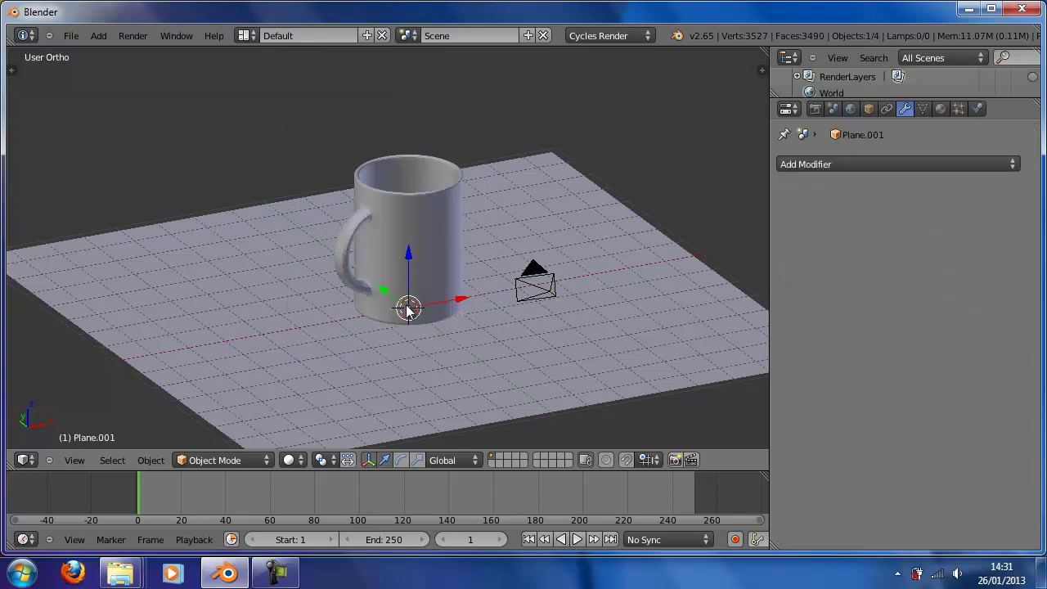
key(s)
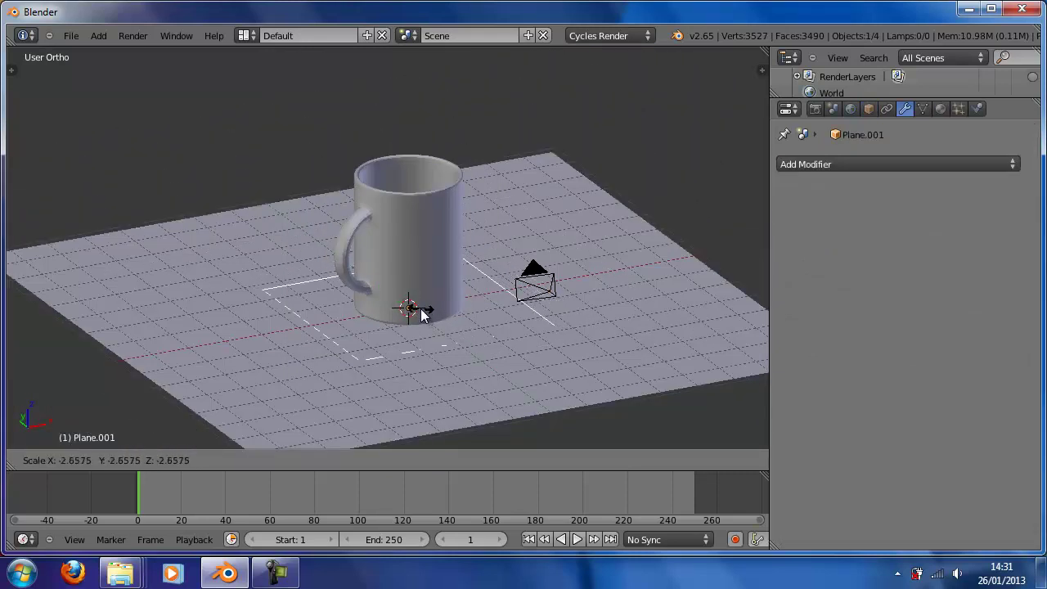
click(423, 317)
Step: Raise the new plane along Z well above the mug and move it along negative Y to behind the camera
middle_drag(533, 363, 462, 351)
key(g)
key(z)
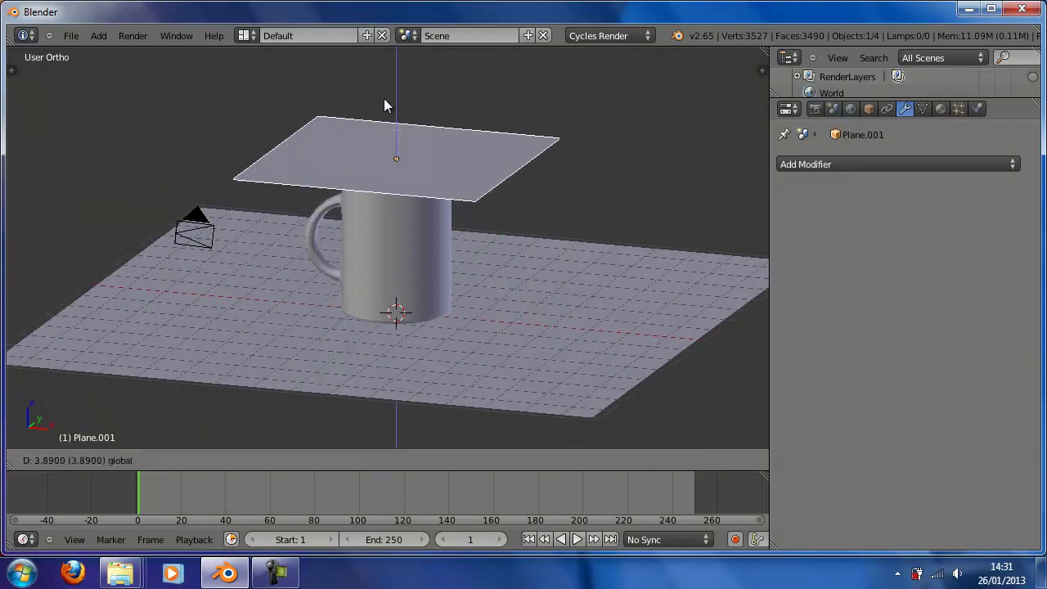
click(384, 112)
scroll(424, 215, down, 7)
drag(390, 167, 388, 133)
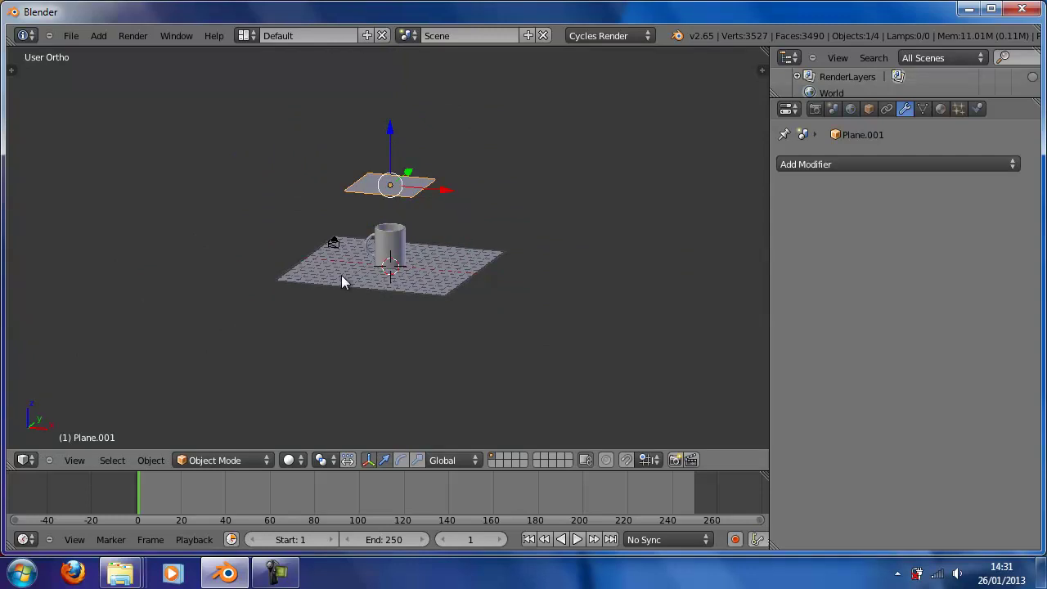
drag(409, 171, 366, 237)
Step: Rotate the raised plane about 76° around the global X axis so it stands nearly upright
middle_drag(365, 237, 337, 241)
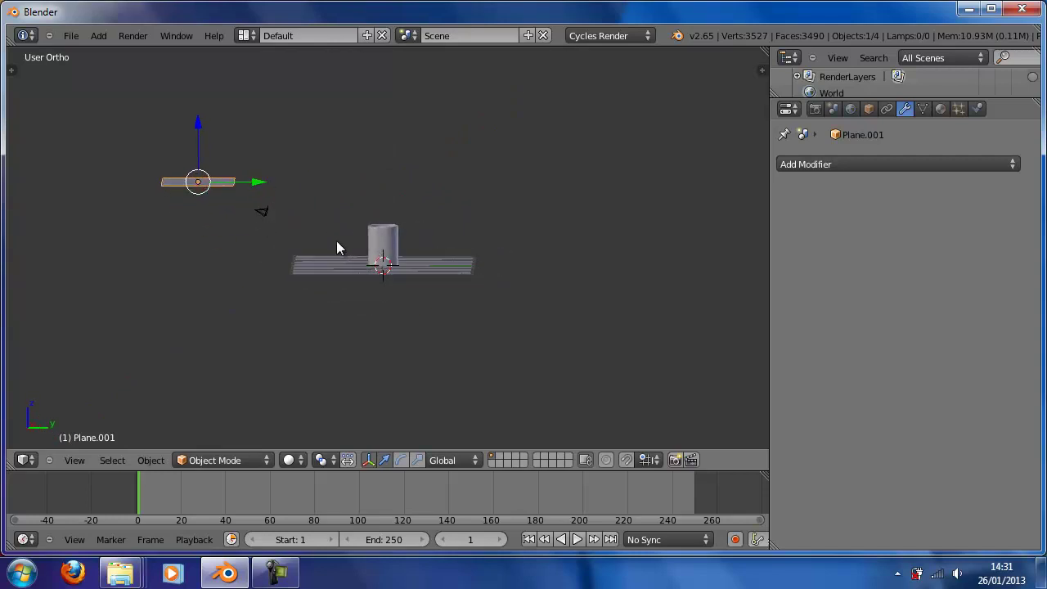
key(r)
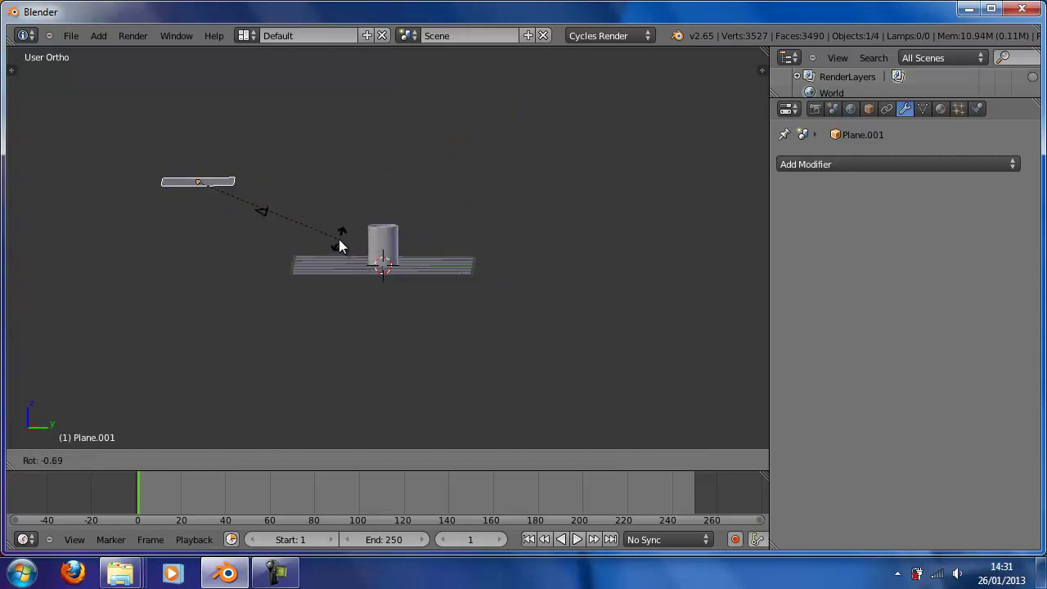
key(x)
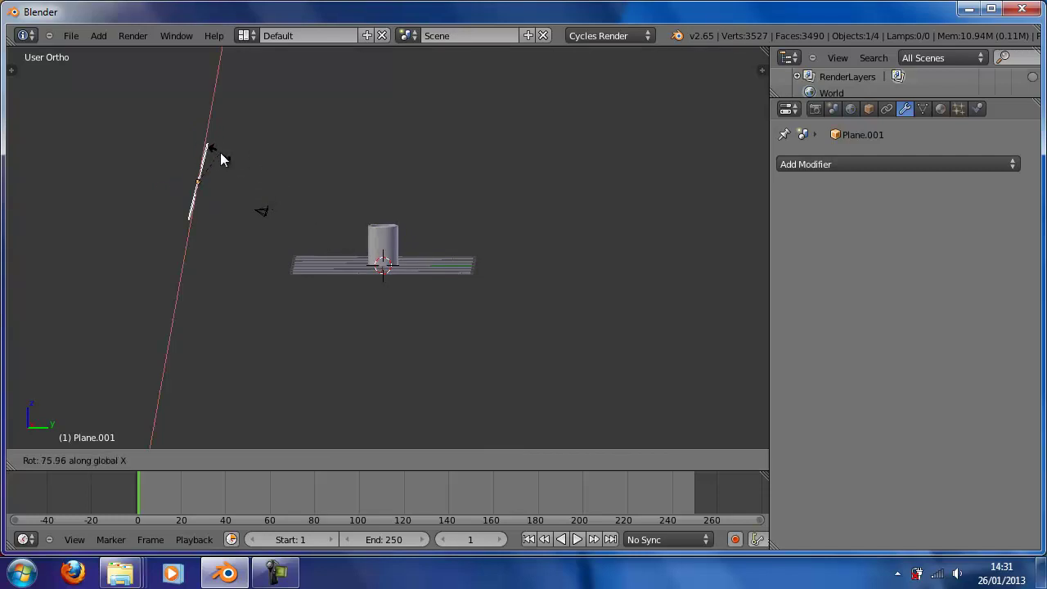
click(220, 152)
Step: Move the tilted plane along positive X to one side of the camera and scale it up about 1.5 times
middle_drag(191, 211, 548, 268)
drag(563, 253, 658, 220)
middle_drag(653, 247, 502, 246)
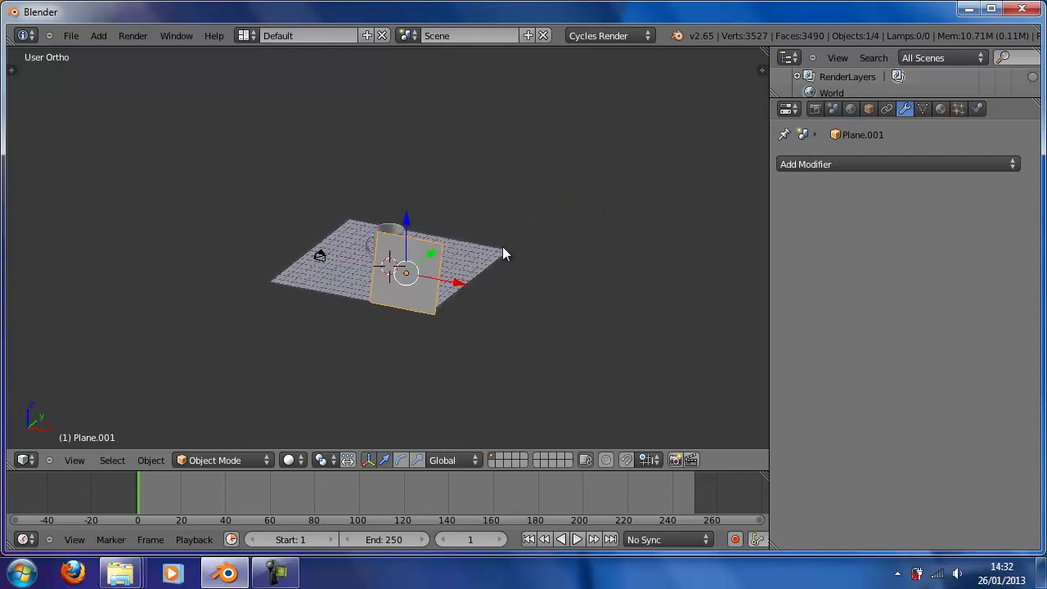
key(s)
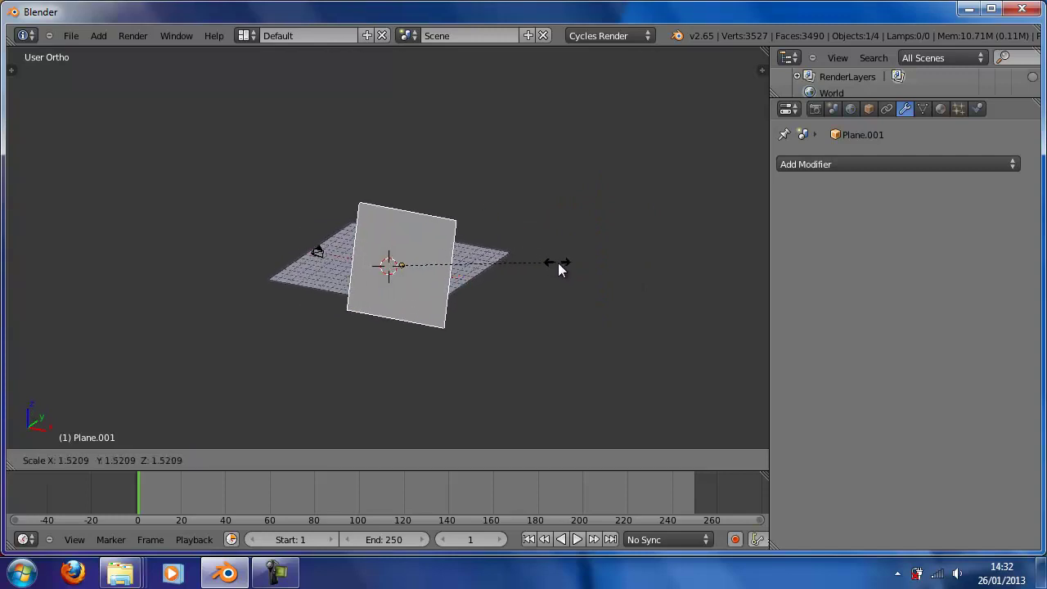
click(572, 266)
Step: Rotate the tilted plane freely from two viewing angles to turn it towards the mug
middle_drag(507, 289, 530, 260)
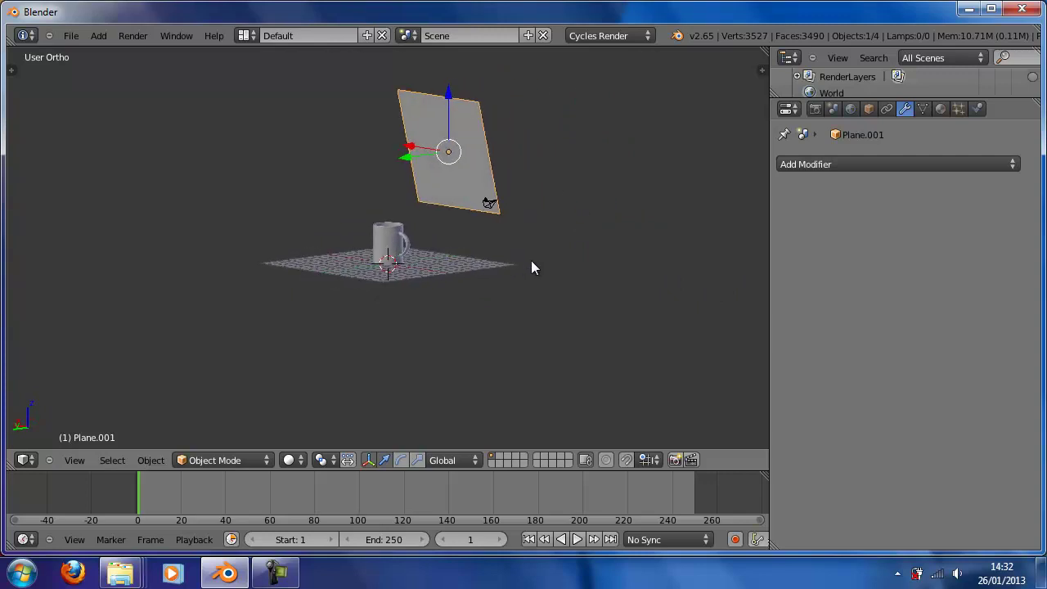
key(r)
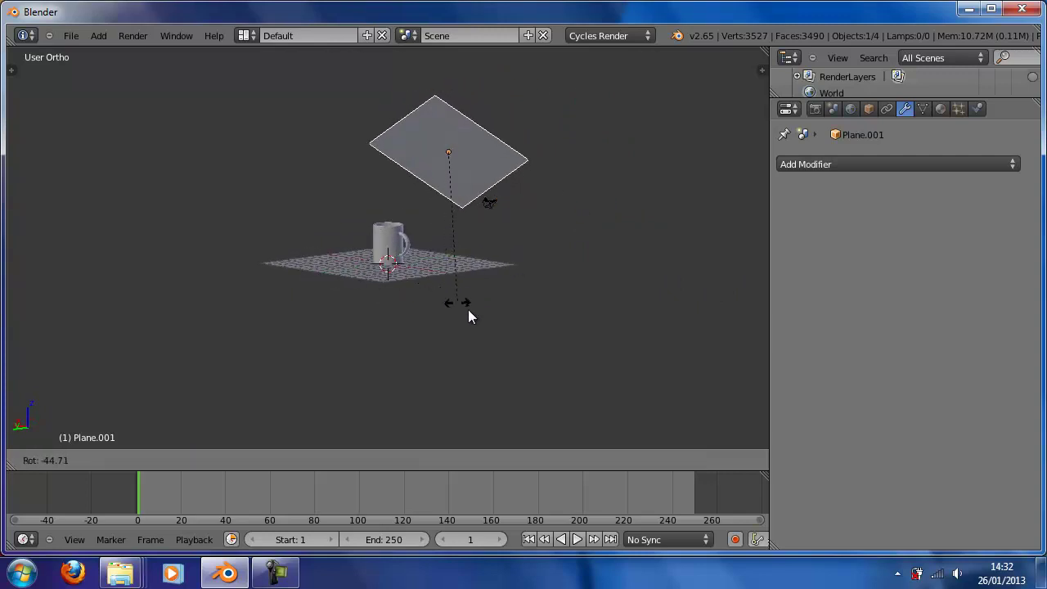
click(360, 350)
middle_drag(345, 301, 417, 308)
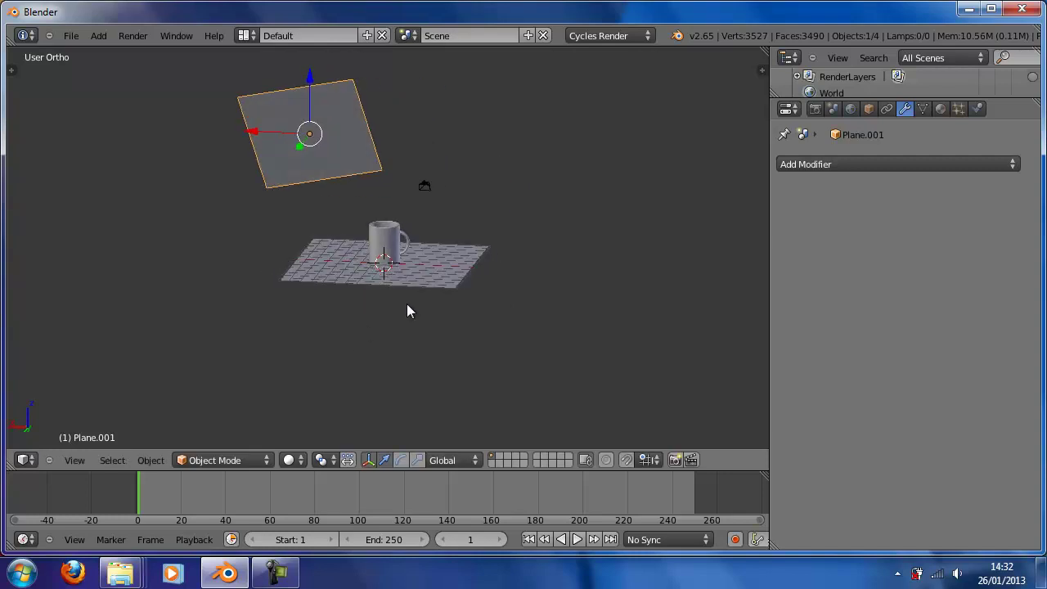
key(r)
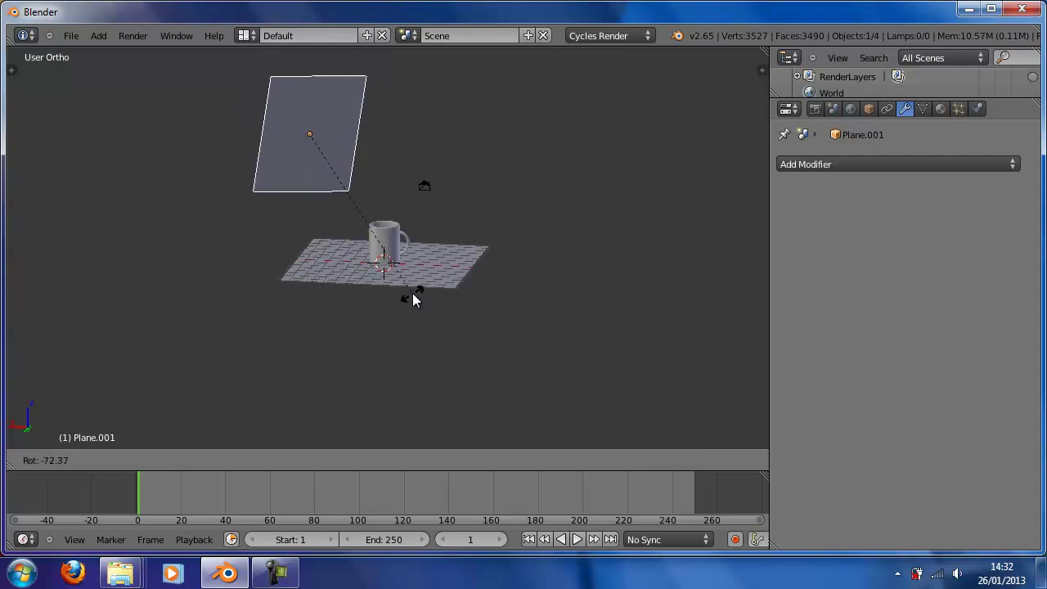
click(416, 318)
Step: Refine the tilted plane's rotation from several angles, ending with a turn of about -12°, so it angles down at the mug
middle_drag(503, 236, 232, 244)
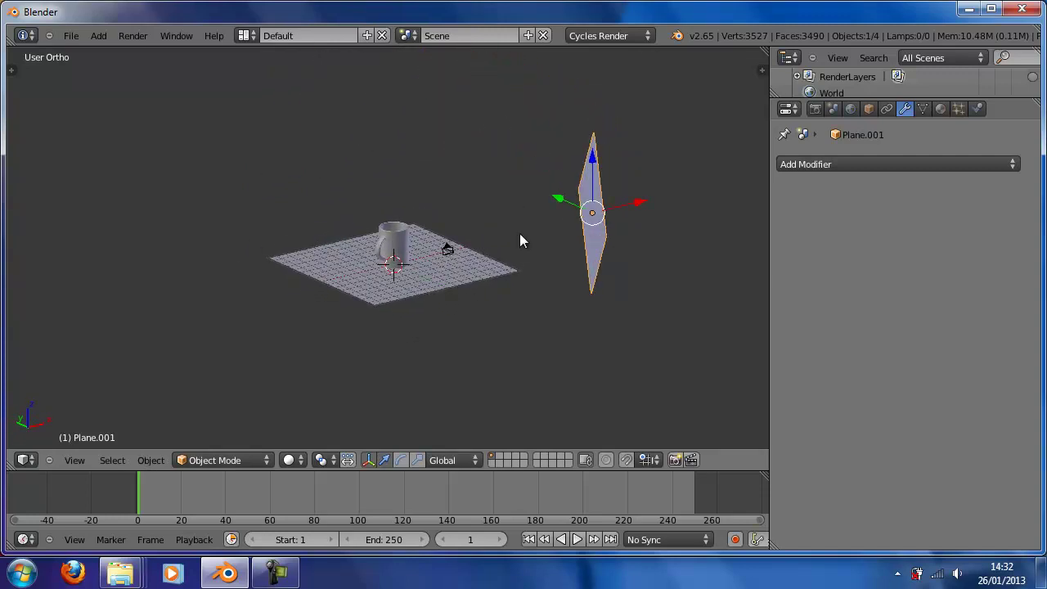
middle_drag(477, 250, 684, 276)
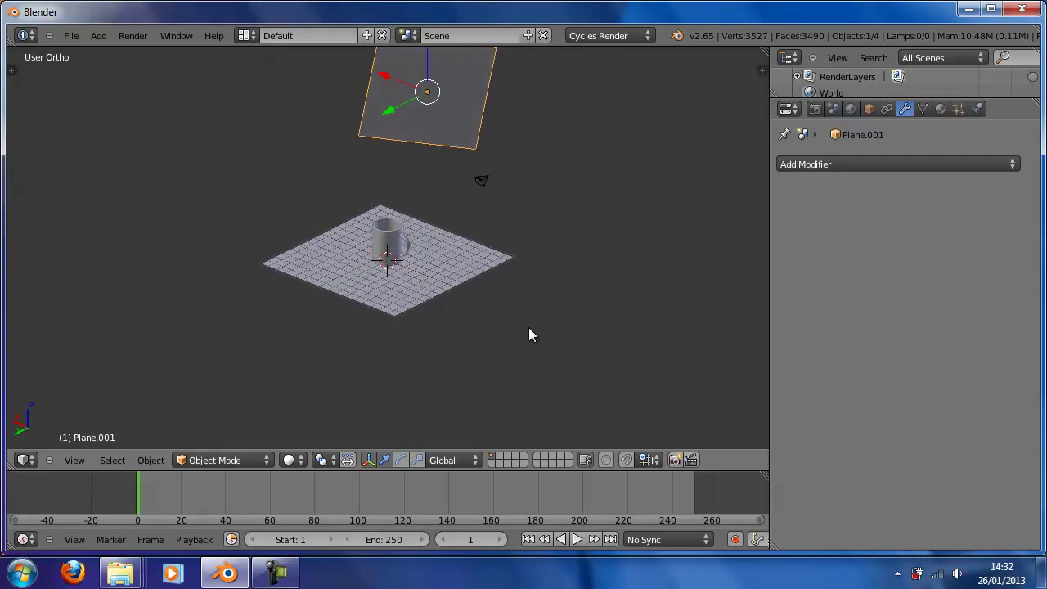
key(r)
click(288, 376)
middle_drag(320, 351, 357, 303)
key(r)
click(355, 209)
middle_drag(355, 209, 178, 249)
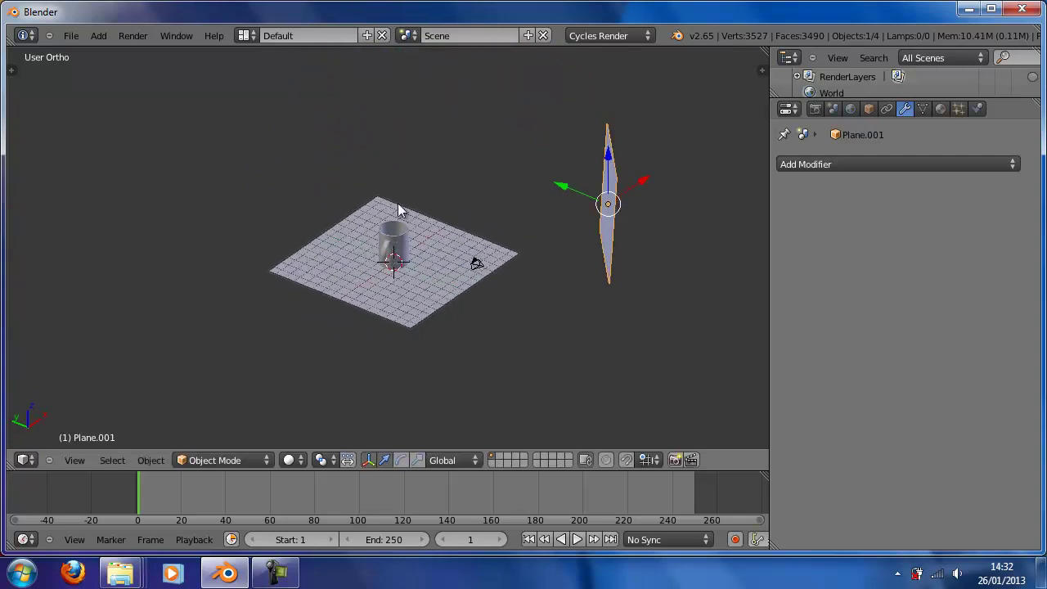
key(r)
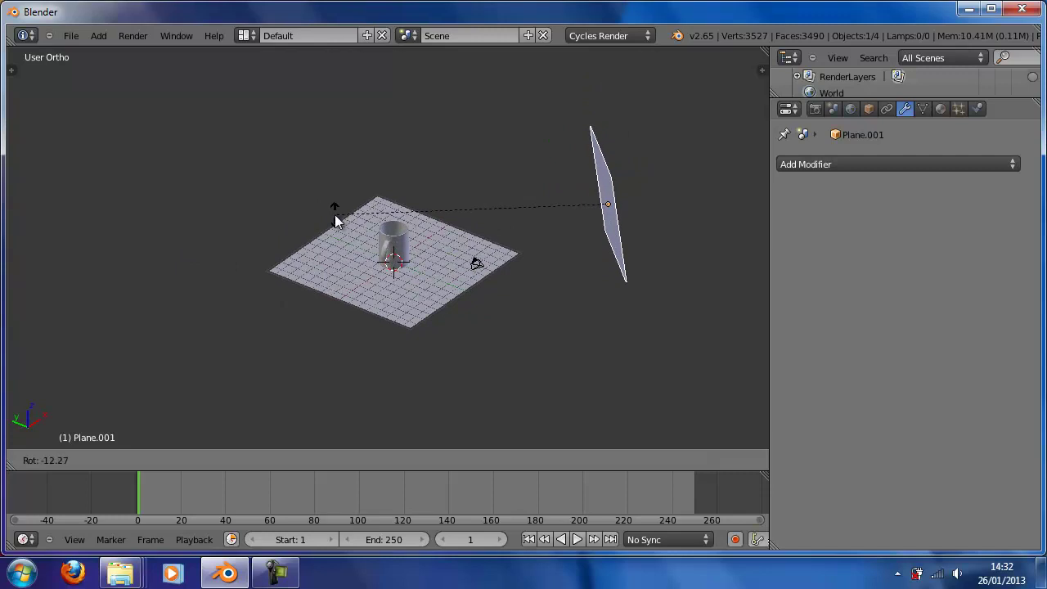
click(337, 227)
middle_drag(347, 231, 491, 255)
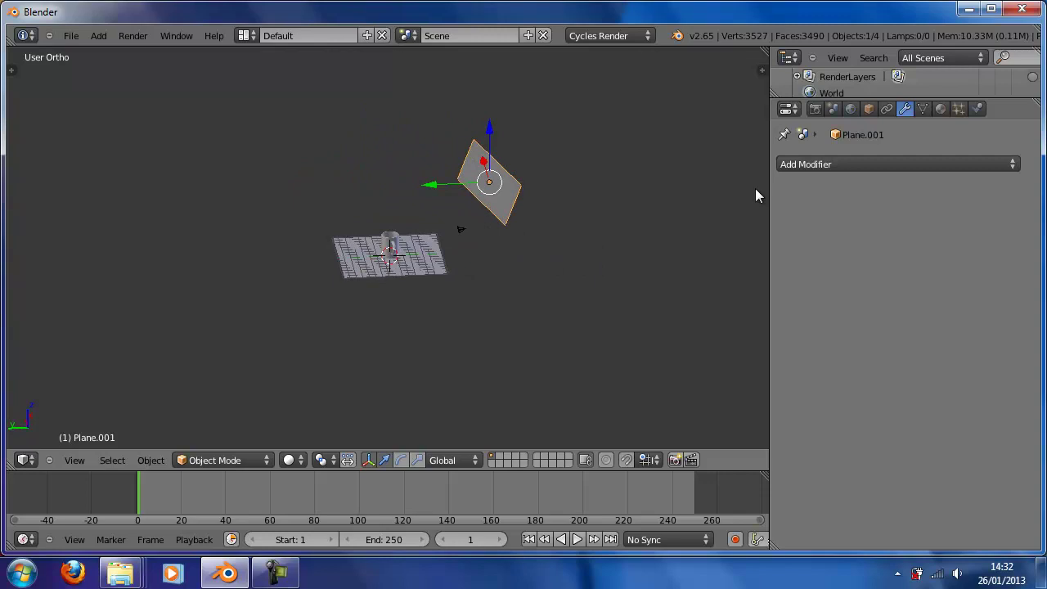
Step: Give the tilted plane a new material with an Emission surface
click(940, 110)
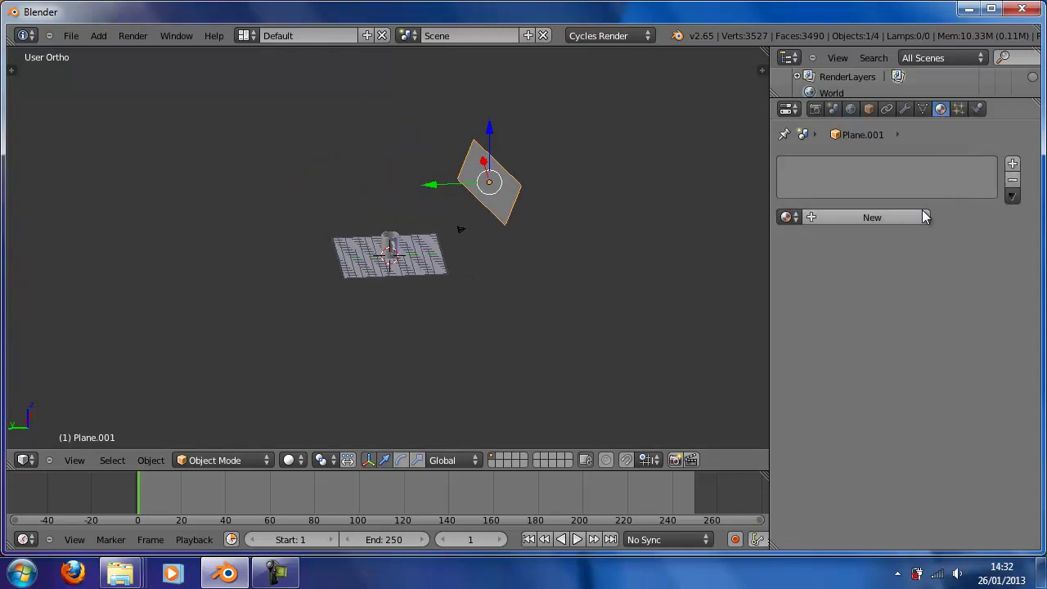
click(846, 217)
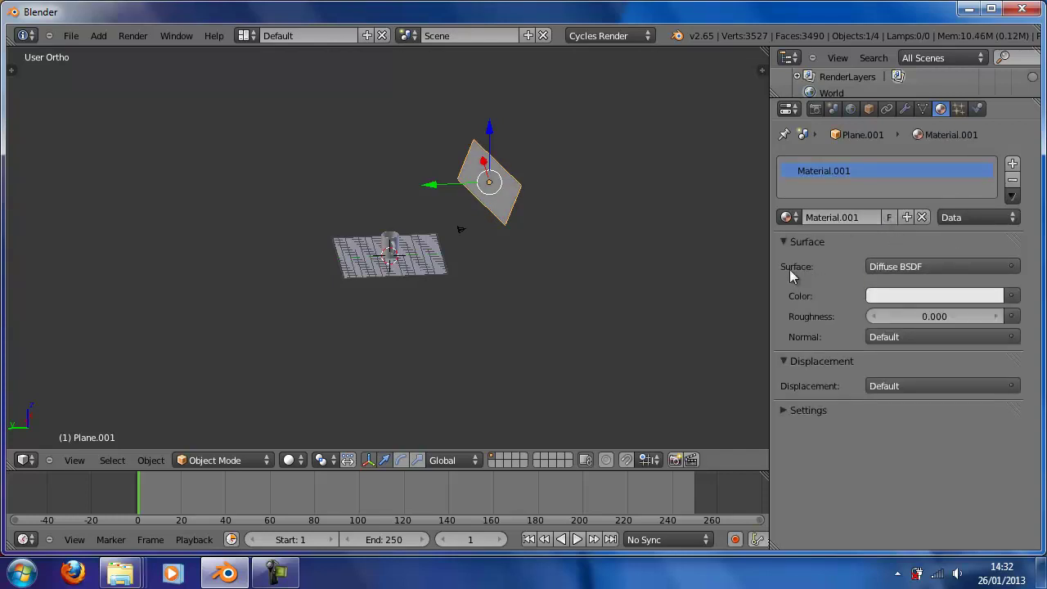
click(910, 263)
click(904, 262)
click(876, 265)
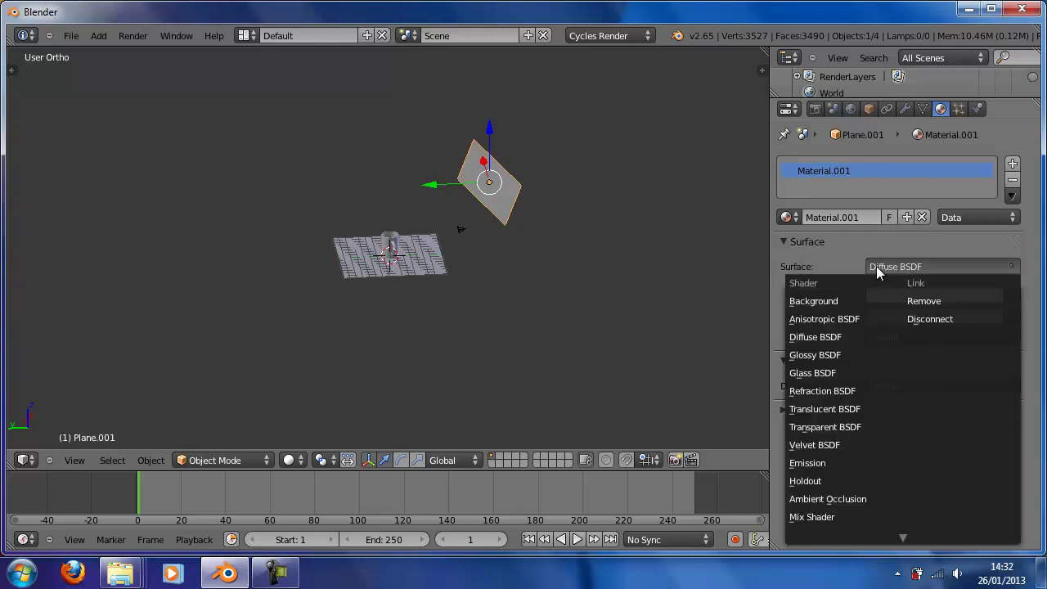
click(836, 459)
Step: Set the emission strength to 4.5 and its color to a pale yellow
click(945, 318)
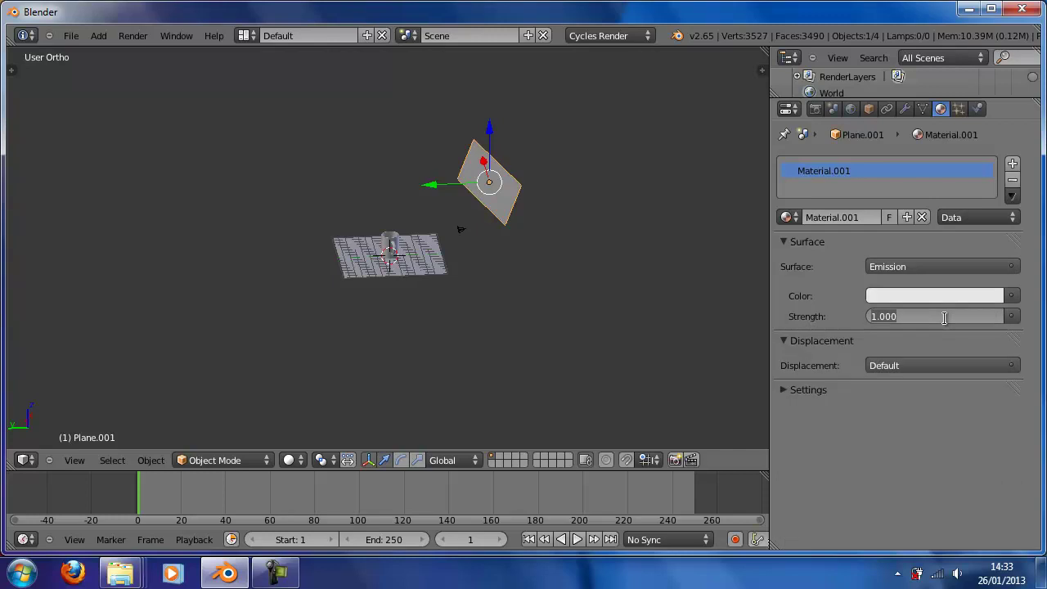
text(4.5)
key(Return)
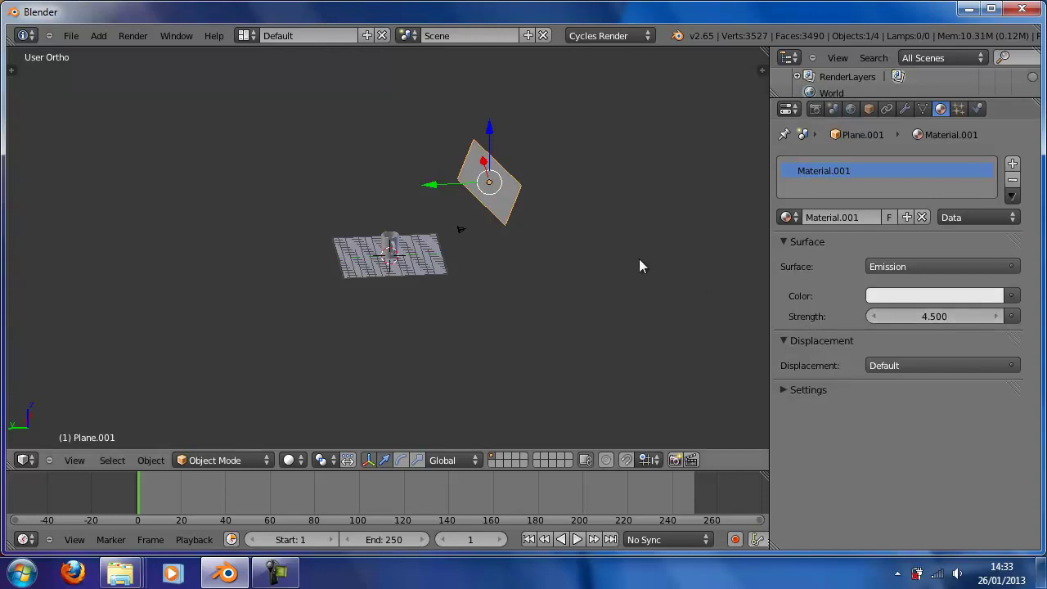
click(888, 295)
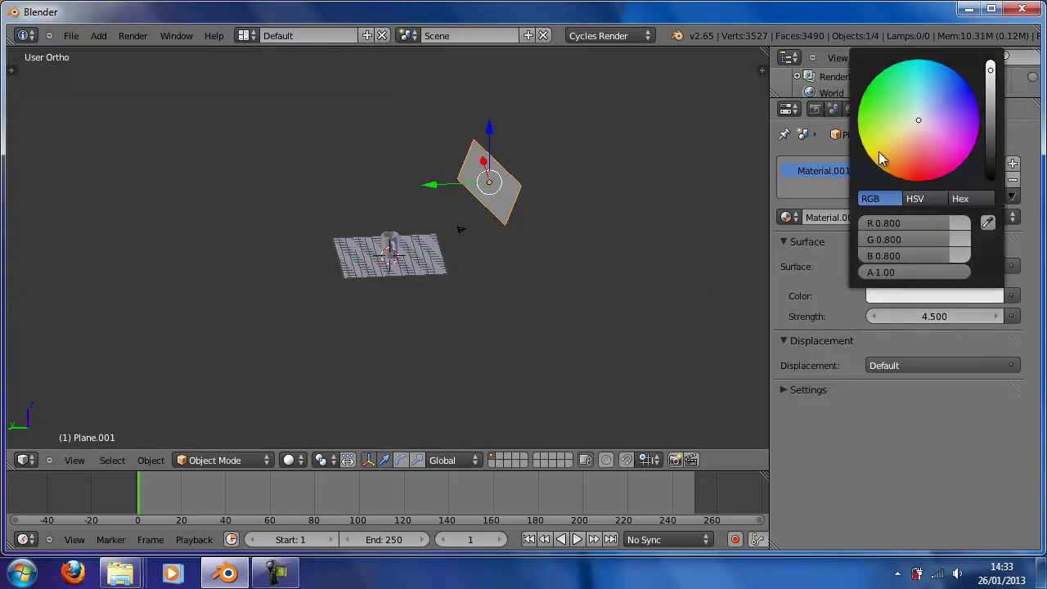
click(906, 127)
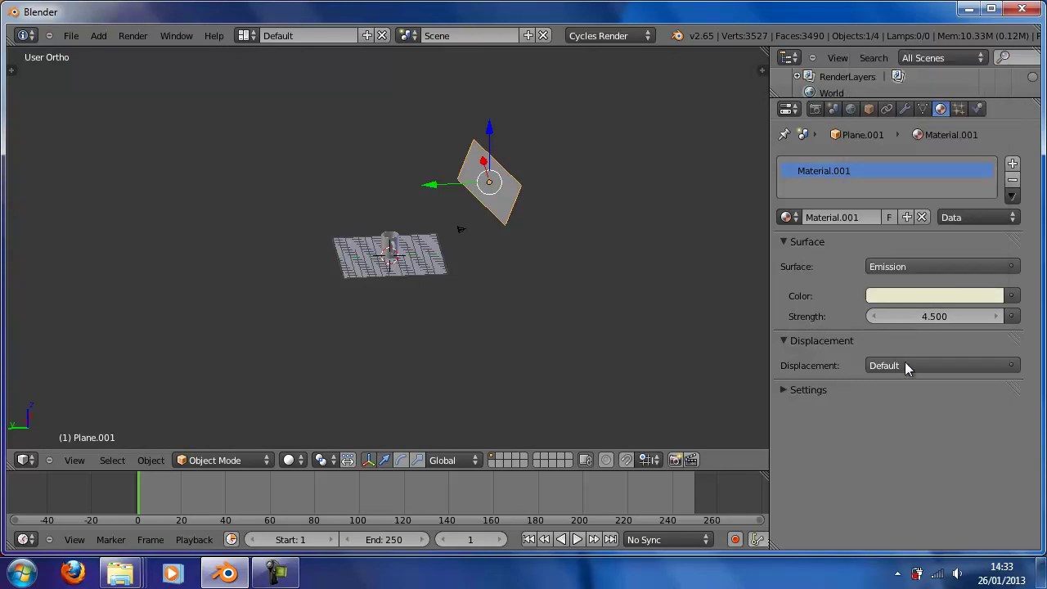
Step: Look through the camera and preview the lit scene with Rendered viewport shading
click(70, 460)
click(113, 407)
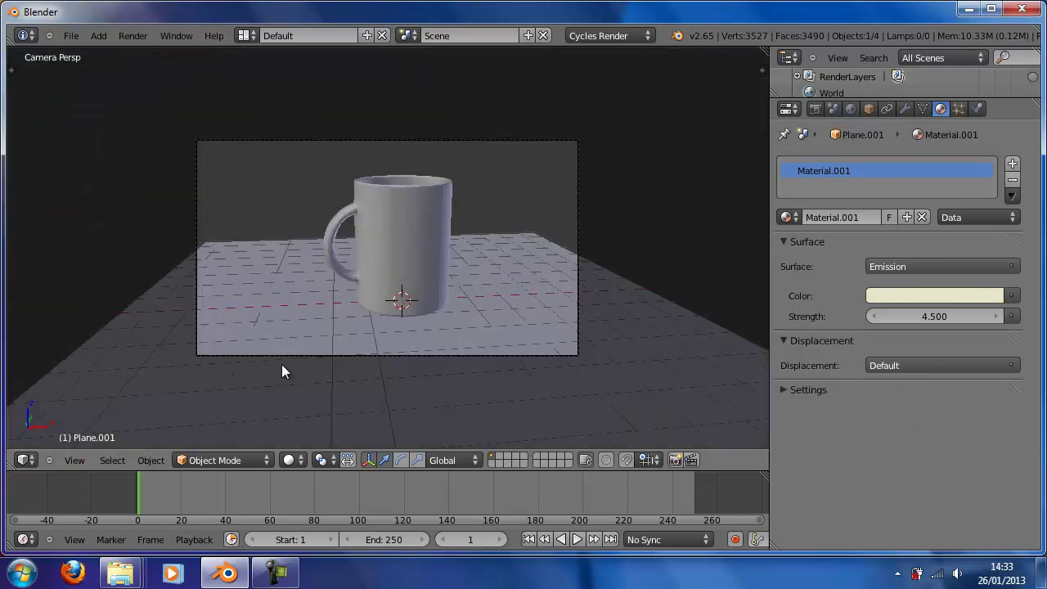
click(295, 461)
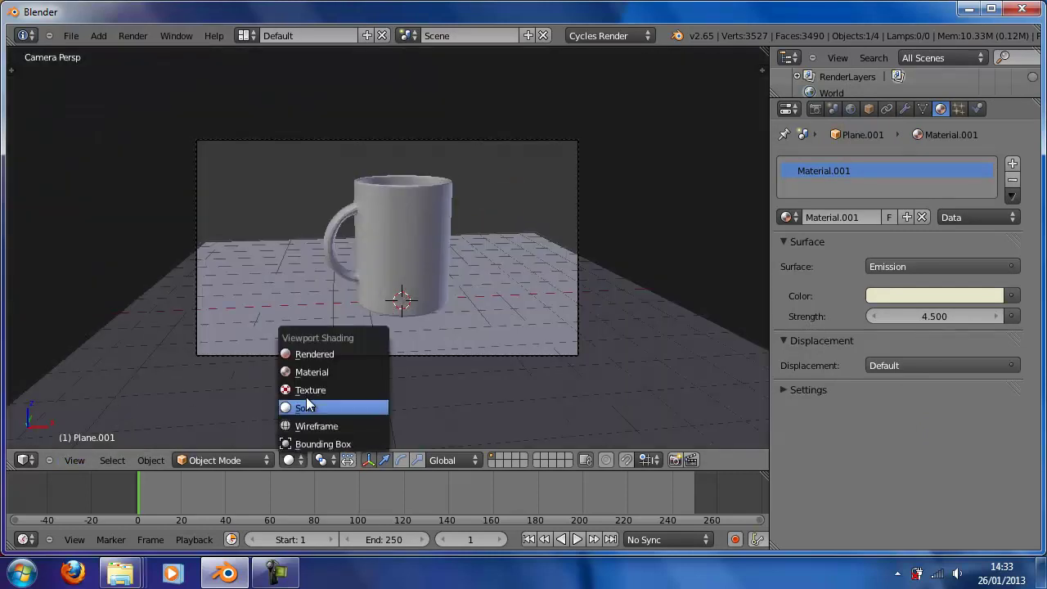
click(318, 350)
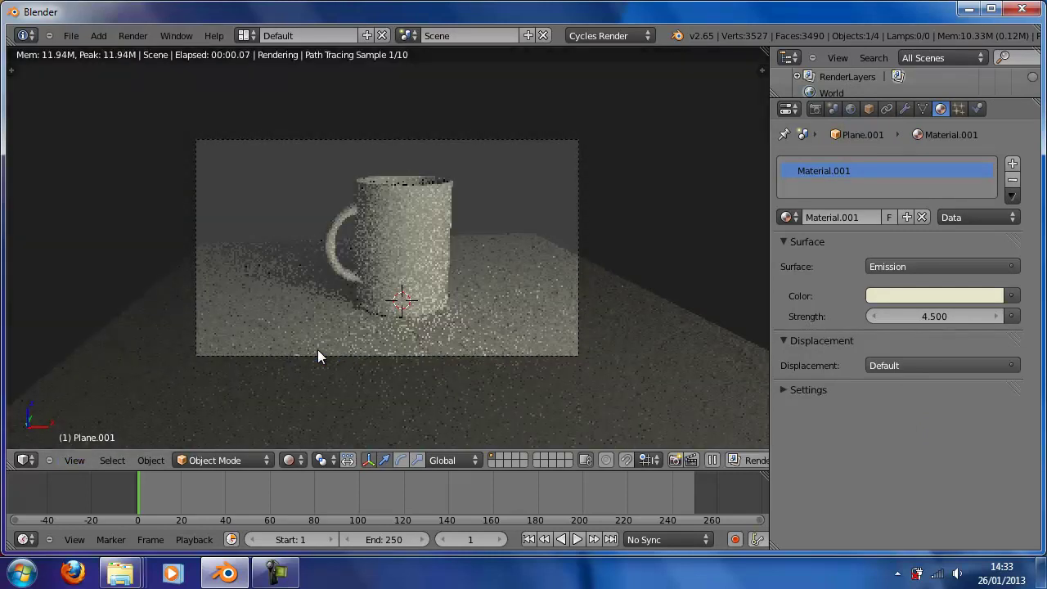